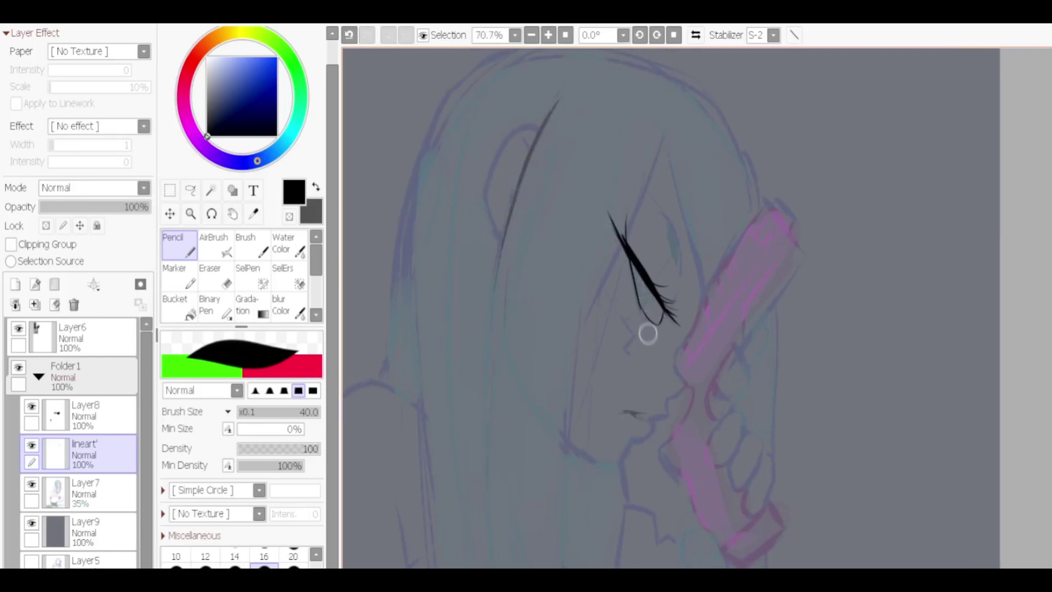
# Step: Ink the eye's lashes, iris and eyelid lines, and the eyebrow above it, over the sketch
pyautogui.moveTo(634, 231); pyautogui.dragTo(676, 309)
pyautogui.moveTo(661, 207)
pyautogui.mouseDown()
pyautogui.moveTo(679, 267)
pyautogui.moveTo(681, 251)
pyautogui.moveTo(634, 208)
pyautogui.moveTo(641, 304)
pyautogui.moveTo(653, 289)
pyautogui.moveTo(639, 279)
pyautogui.moveTo(652, 298)
pyautogui.mouseUp()
pyautogui.hotkey('ctrl', 'z')
pyautogui.hotkey('ctrl', 'z')
pyautogui.hotkey('ctrl', 'z')
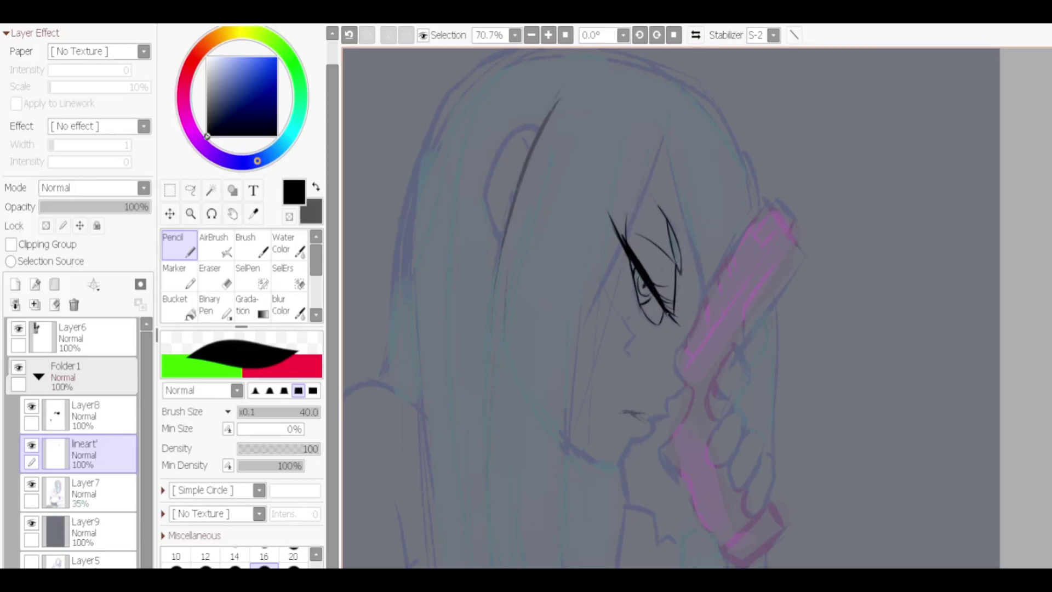
pyautogui.scroll(-2, 652, 298)
pyautogui.scroll(1, 653, 298)
pyautogui.moveTo(668, 159); pyautogui.dragTo(591, 390)
pyautogui.hotkey('ctrl', 'z')
pyautogui.moveTo(628, 244); pyautogui.dragTo(577, 565)
pyautogui.hotkey('ctrl', 'z')
# Step: Ink the long hair strands falling beside the eye and cheek, and the jawline down to the chin
pyautogui.moveTo(670, 132); pyautogui.dragTo(638, 220)
pyautogui.moveTo(581, 115)
pyautogui.mouseDown()
pyautogui.moveTo(515, 307)
pyautogui.moveTo(534, 244)
pyautogui.moveTo(509, 531)
pyautogui.mouseUp()
pyautogui.hotkey('ctrl', 'z')
pyautogui.moveTo(669, 129); pyautogui.dragTo(579, 480)
pyautogui.moveTo(658, 181); pyautogui.dragTo(571, 470)
pyautogui.moveTo(550, 347); pyautogui.dragTo(635, 424)
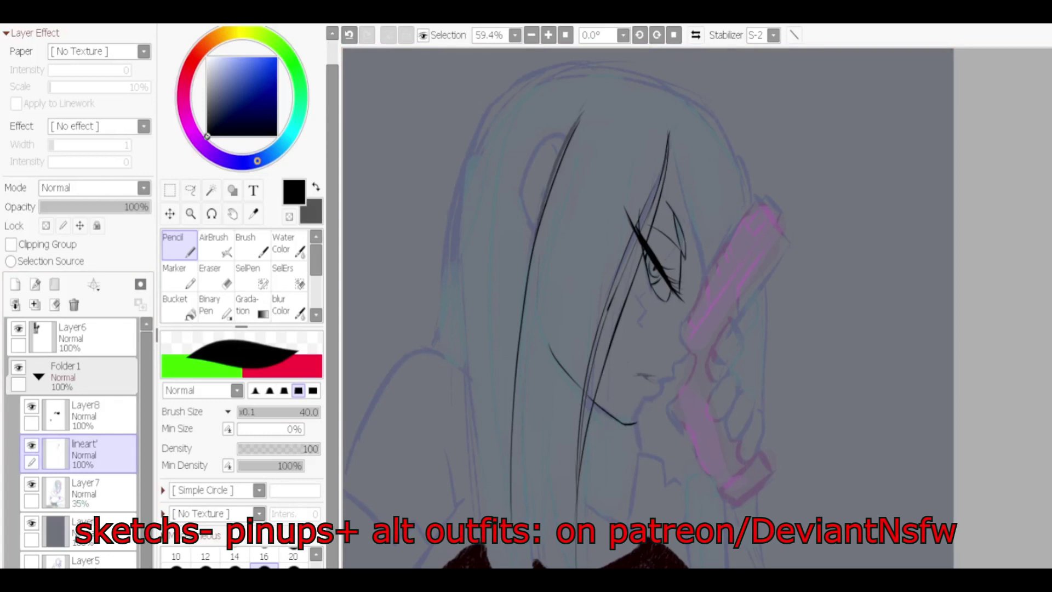
# Step: Ink the front hair strand that runs from the forehead parting down past the eye to the face's edge
pyautogui.moveTo(680, 154); pyautogui.dragTo(712, 296)
pyautogui.hotkey('ctrl', 'z')
pyautogui.moveTo(667, 134); pyautogui.dragTo(705, 277)
pyautogui.moveTo(729, 192); pyautogui.dragTo(680, 338)
pyautogui.hotkey('ctrl', 'z')
pyautogui.hotkey('ctrl', 'z')
pyautogui.moveTo(669, 139); pyautogui.dragTo(706, 270)
pyautogui.moveTo(731, 159); pyautogui.dragTo(712, 274)
pyautogui.hotkey('ctrl', 'z')
# Step: Ink the outer contour of the hair around the top and back of the head, and the ear
pyautogui.moveTo(696, 98); pyautogui.dragTo(761, 202)
pyautogui.moveTo(441, 343)
pyautogui.mouseDown()
pyautogui.moveTo(496, 98)
pyautogui.moveTo(647, 78)
pyautogui.mouseUp()
pyautogui.moveTo(558, 154)
pyautogui.mouseDown()
pyautogui.moveTo(524, 203)
pyautogui.moveTo(523, 250)
pyautogui.mouseUp()
pyautogui.hotkey('ctrl', 'z')
pyautogui.moveTo(551, 163); pyautogui.dragTo(527, 242)
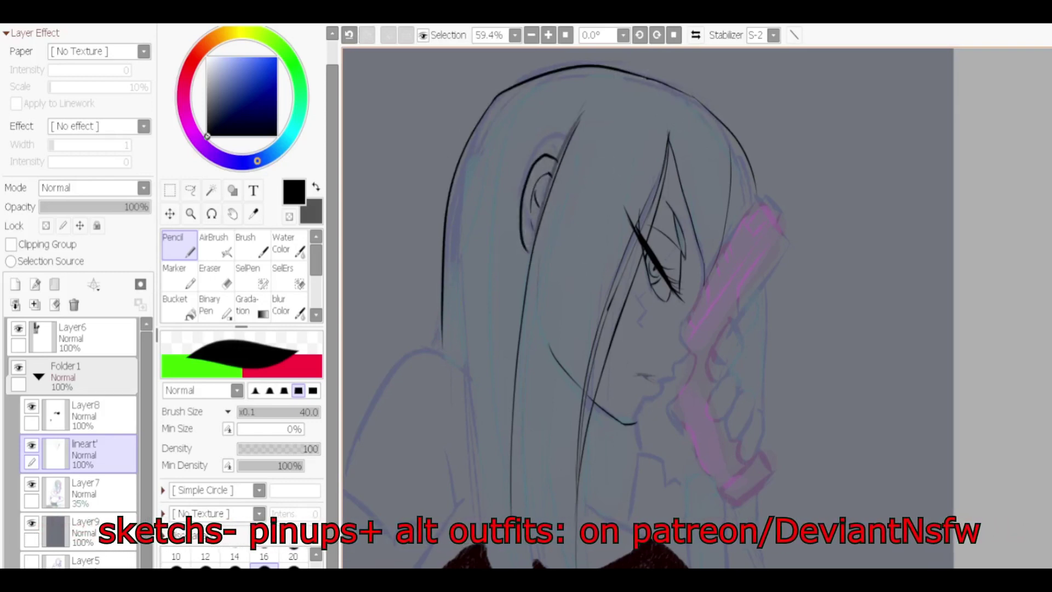
# Step: Ink the face profile from the nose over the lips to the chin, and extend the long hair strands below the ear
pyautogui.moveTo(676, 355)
pyautogui.mouseDown()
pyautogui.moveTo(661, 395)
pyautogui.moveTo(633, 397)
pyautogui.moveTo(635, 421)
pyautogui.mouseUp()
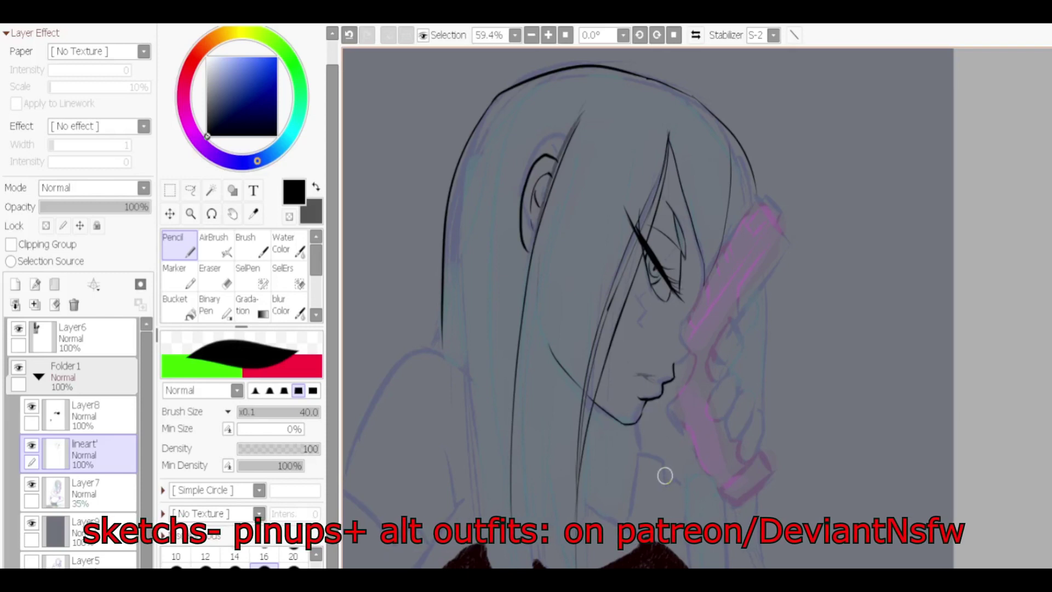
pyautogui.moveTo(681, 329)
pyautogui.mouseDown()
pyautogui.moveTo(690, 354)
pyautogui.moveTo(705, 258)
pyautogui.mouseUp()
pyautogui.hotkey('ctrl', 'z')
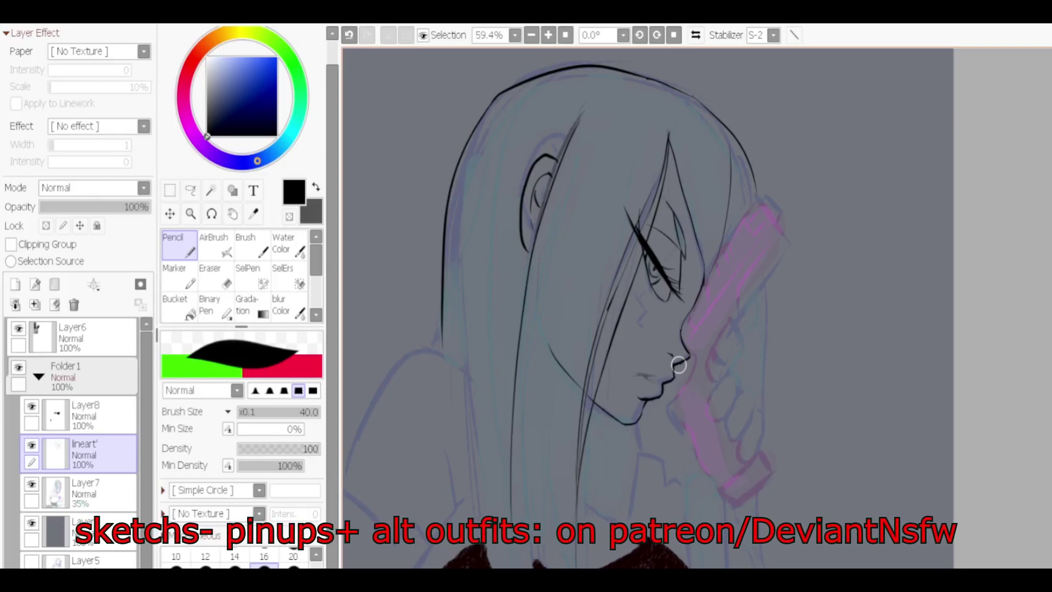
pyautogui.moveTo(543, 250); pyautogui.dragTo(530, 471)
pyautogui.hotkey('ctrl', '-')
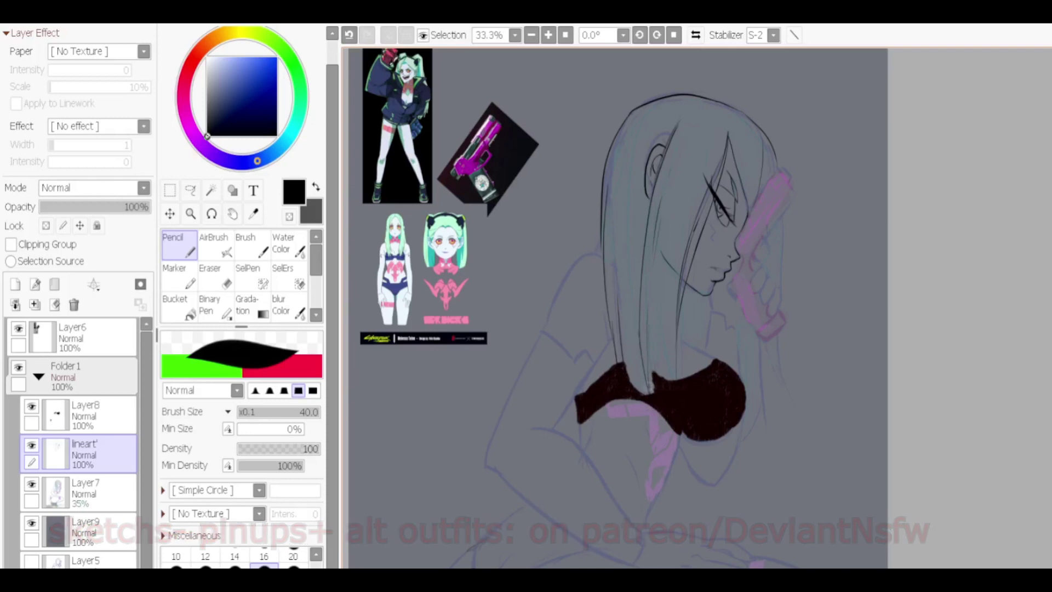
# Step: Ink the gun's barrel and trigger guard, and the back of the hand holding it
pyautogui.hotkey('ctrl', '+')
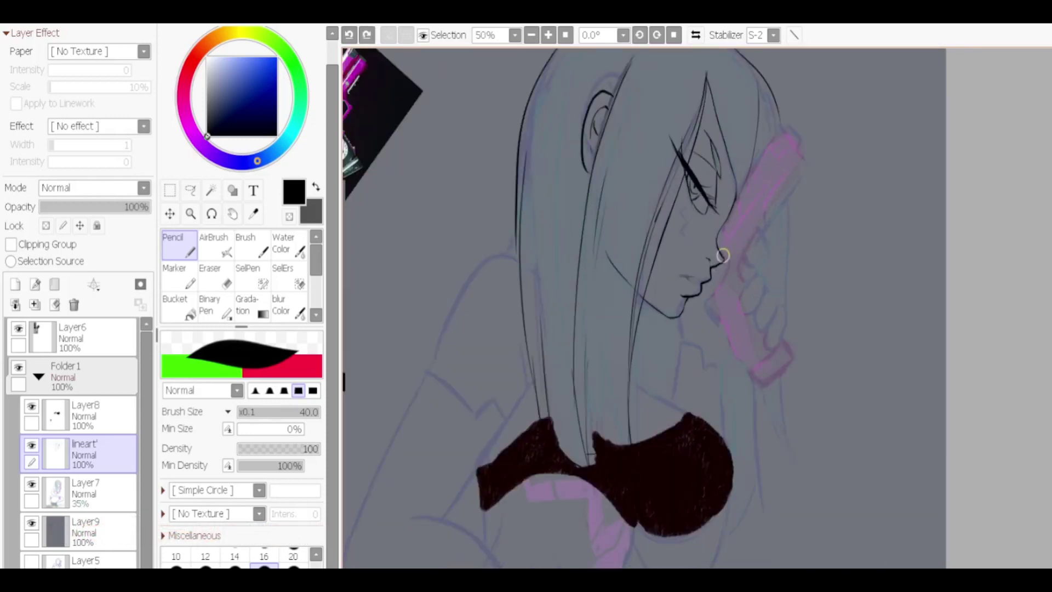
pyautogui.moveTo(725, 253)
pyautogui.mouseDown()
pyautogui.moveTo(736, 339)
pyautogui.moveTo(682, 328)
pyautogui.moveTo(728, 370)
pyautogui.moveTo(737, 253)
pyautogui.moveTo(753, 276)
pyautogui.mouseUp()
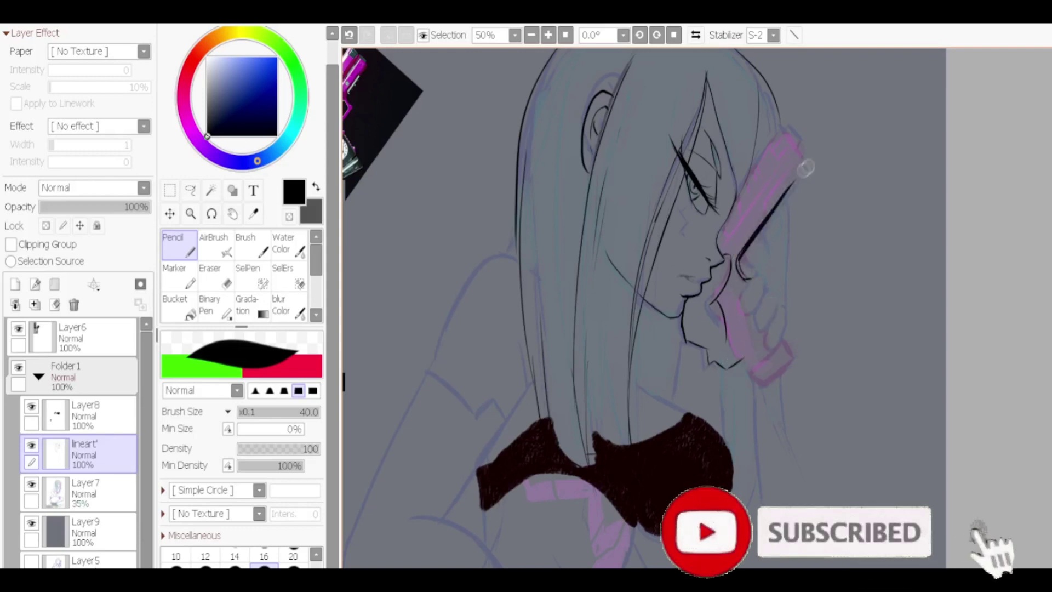
pyautogui.moveTo(813, 160); pyautogui.dragTo(738, 259)
pyautogui.moveTo(815, 162)
pyautogui.mouseDown()
pyautogui.moveTo(792, 118)
pyautogui.moveTo(808, 141)
pyautogui.moveTo(767, 216)
pyautogui.moveTo(809, 147)
pyautogui.moveTo(773, 174)
pyautogui.moveTo(790, 123)
pyautogui.moveTo(763, 277)
pyautogui.moveTo(775, 253)
pyautogui.moveTo(757, 258)
pyautogui.moveTo(794, 213)
pyautogui.mouseUp()
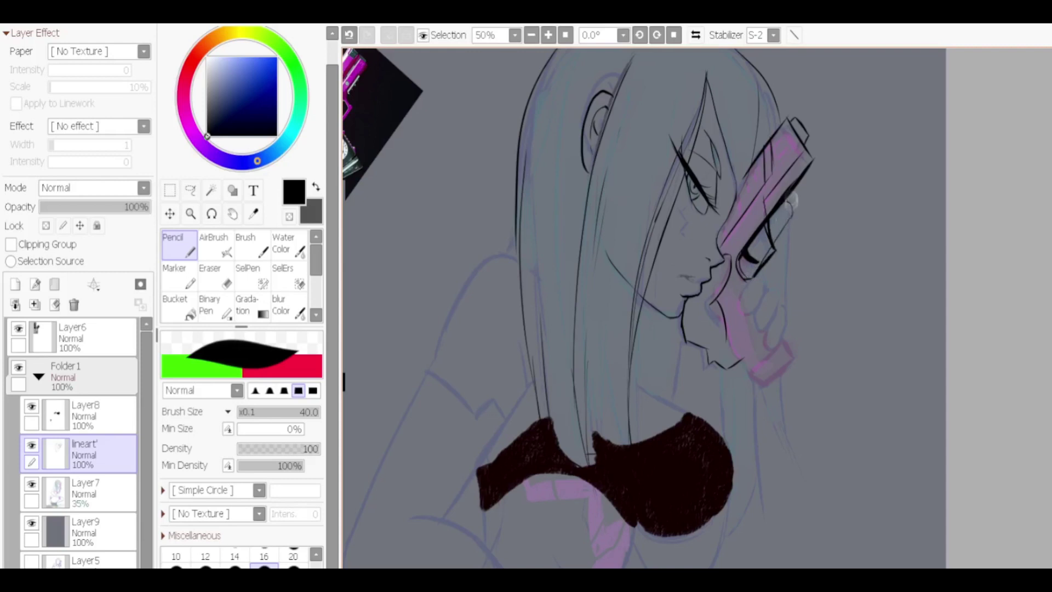
# Step: Ink the fingers wrapped around the gun's handle and the outline of the grip
pyautogui.moveTo(766, 283); pyautogui.dragTo(745, 310)
pyautogui.hotkey('ctrl', 'z')
pyautogui.moveTo(763, 273)
pyautogui.mouseDown()
pyautogui.moveTo(751, 309)
pyautogui.moveTo(770, 284)
pyautogui.moveTo(754, 320)
pyautogui.moveTo(782, 296)
pyautogui.moveTo(785, 323)
pyautogui.mouseUp()
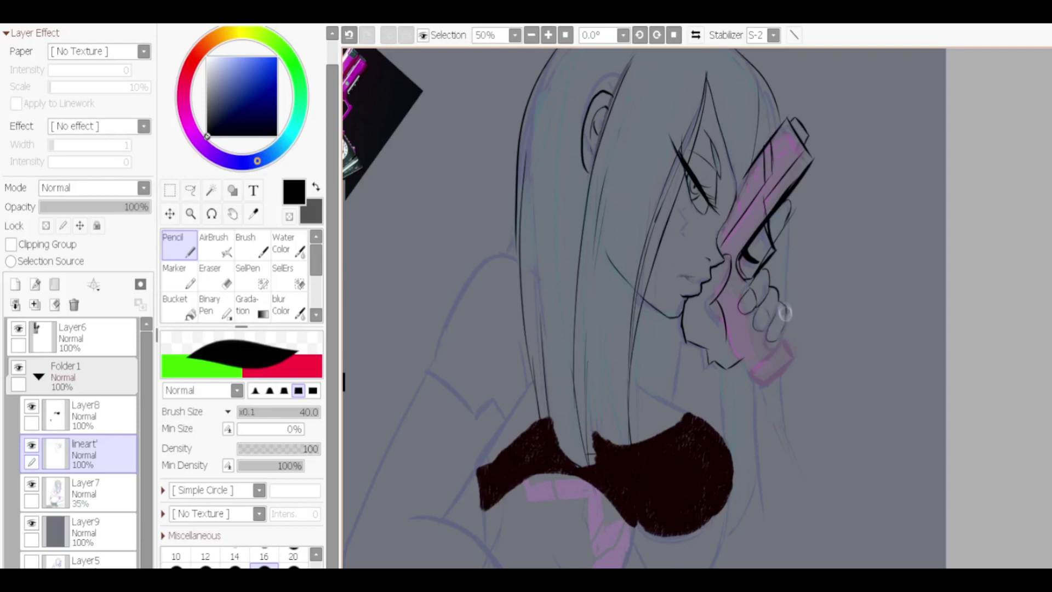
pyautogui.press('e')
pyautogui.press('n')
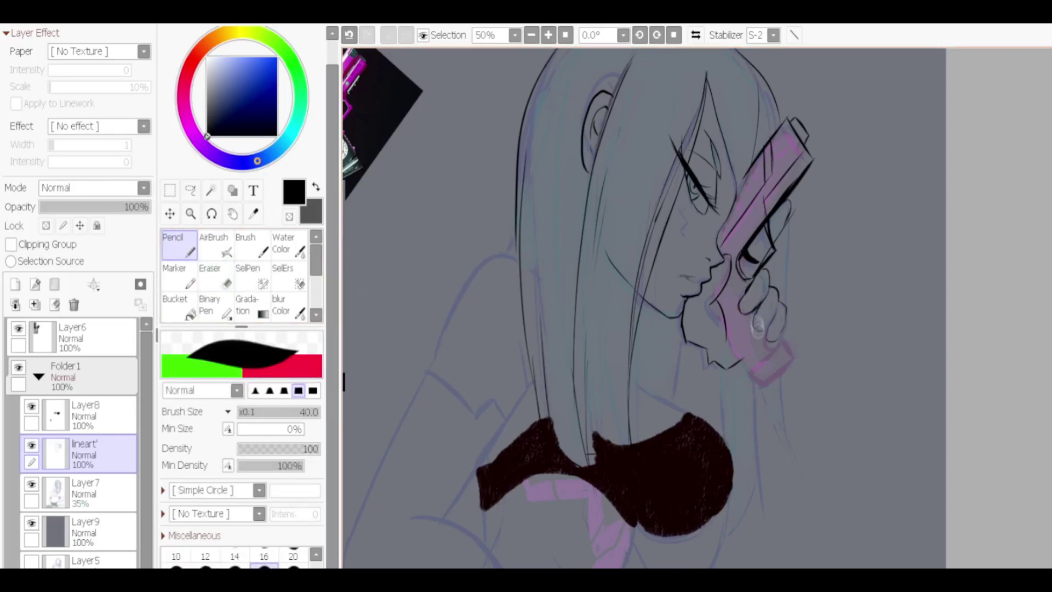
pyautogui.moveTo(721, 329)
pyautogui.mouseDown()
pyautogui.moveTo(749, 374)
pyautogui.moveTo(793, 356)
pyautogui.mouseUp()
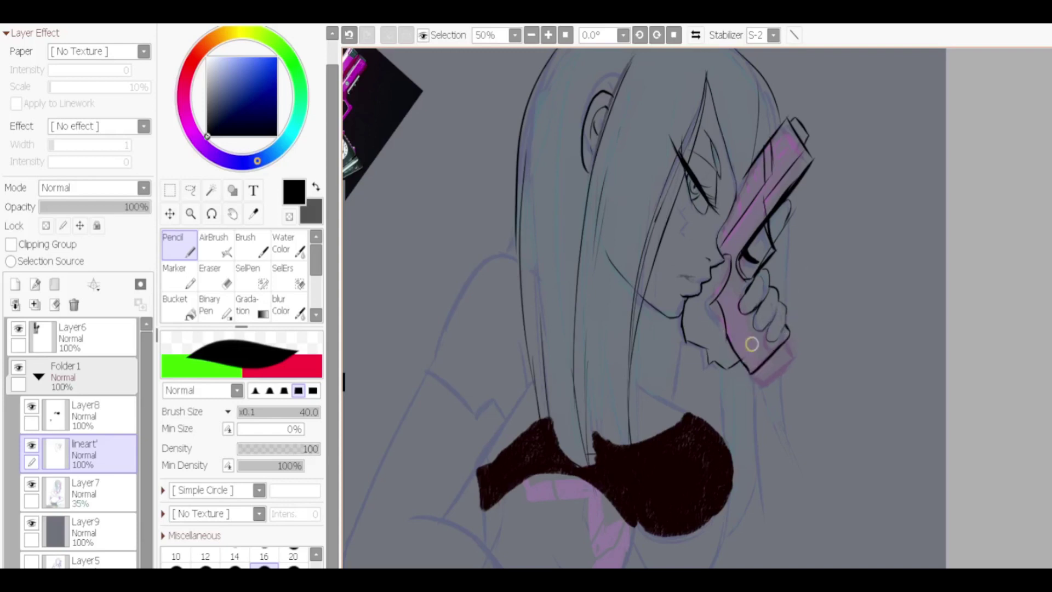
# Step: Add the gun's slide details, front attachment and grip base to the line art
pyautogui.moveTo(732, 248); pyautogui.dragTo(738, 282)
pyautogui.moveTo(723, 238)
pyautogui.mouseDown()
pyautogui.moveTo(804, 136)
pyautogui.moveTo(769, 172)
pyautogui.mouseUp()
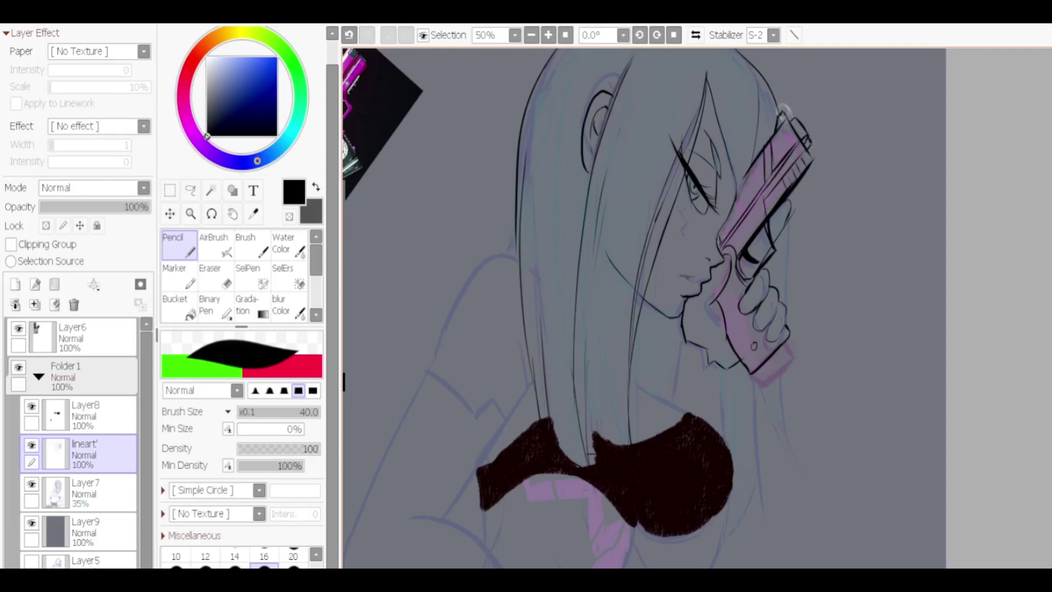
pyautogui.moveTo(822, 184); pyautogui.dragTo(794, 211)
pyautogui.moveTo(805, 153)
pyautogui.mouseDown()
pyautogui.moveTo(828, 187)
pyautogui.moveTo(822, 175)
pyautogui.moveTo(809, 186)
pyautogui.mouseUp()
pyautogui.moveTo(759, 392); pyautogui.dragTo(806, 352)
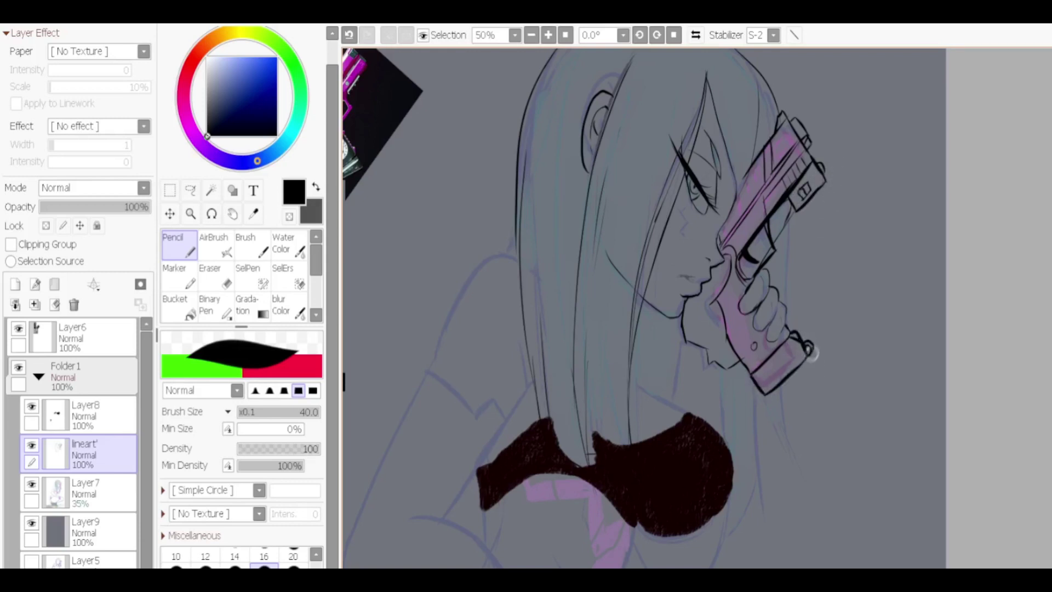
# Step: Ink a skull charm hanging on a chain from the gun's grip, and the character's neck line
pyautogui.moveTo(814, 403)
pyautogui.mouseDown()
pyautogui.moveTo(819, 424)
pyautogui.moveTo(813, 406)
pyautogui.moveTo(823, 407)
pyautogui.moveTo(816, 447)
pyautogui.mouseUp()
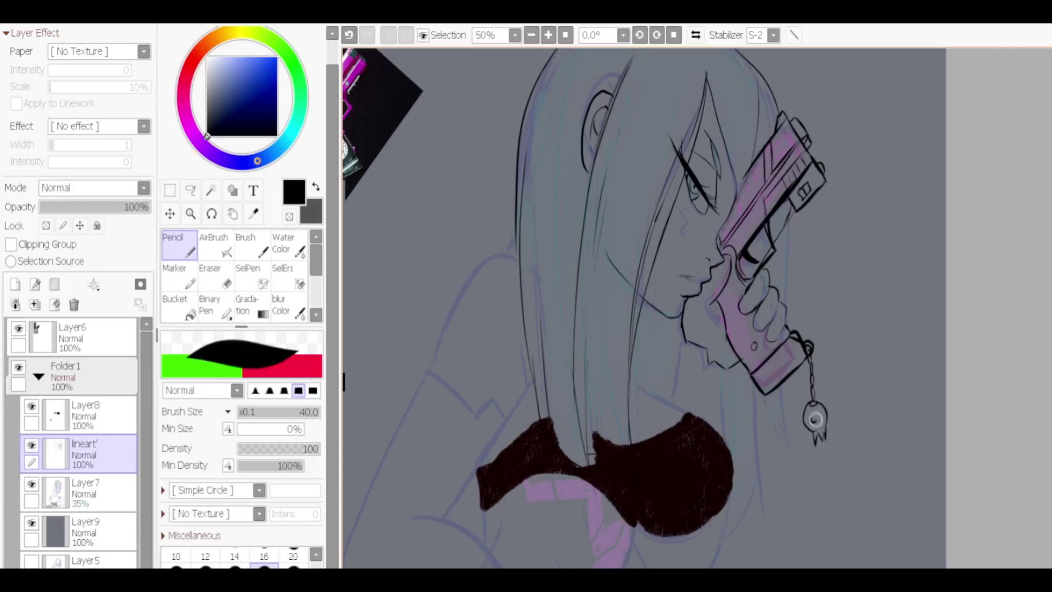
pyautogui.scroll(-2, 819, 427)
pyautogui.scroll(2, 783, 415)
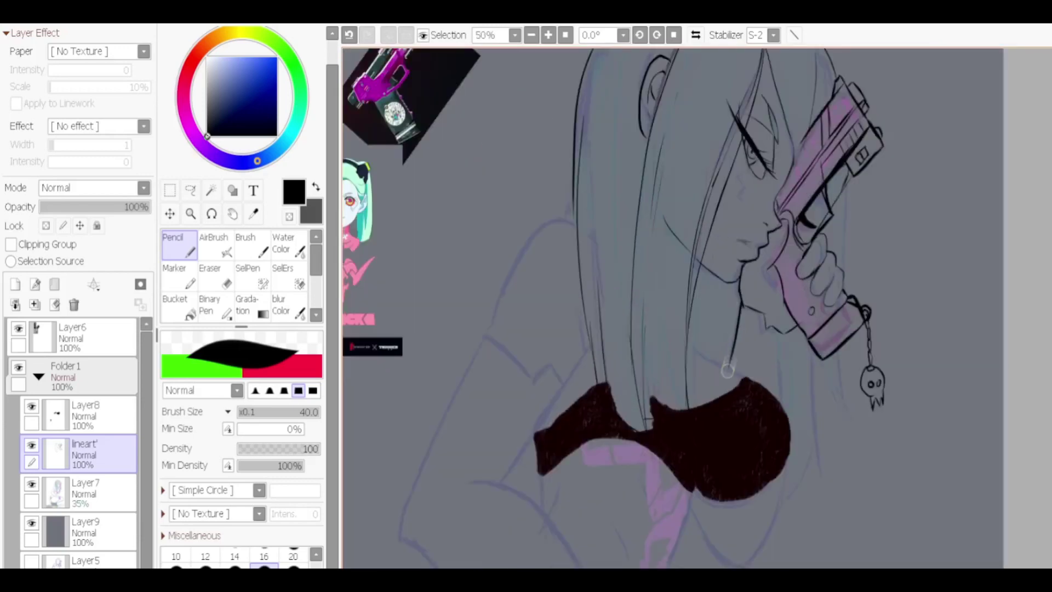
# Step: Place Layer8 below the lineart' layer, merge it with Layer7, and lower its opacity to 47%
pyautogui.moveTo(93, 417); pyautogui.dragTo(93, 457)
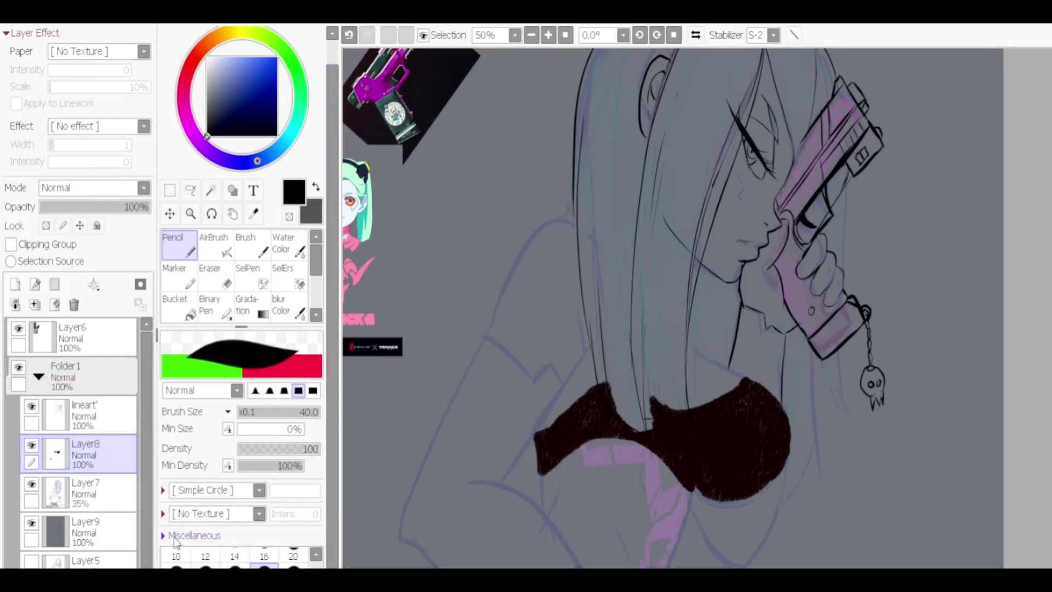
pyautogui.scroll(-1, 589, 388)
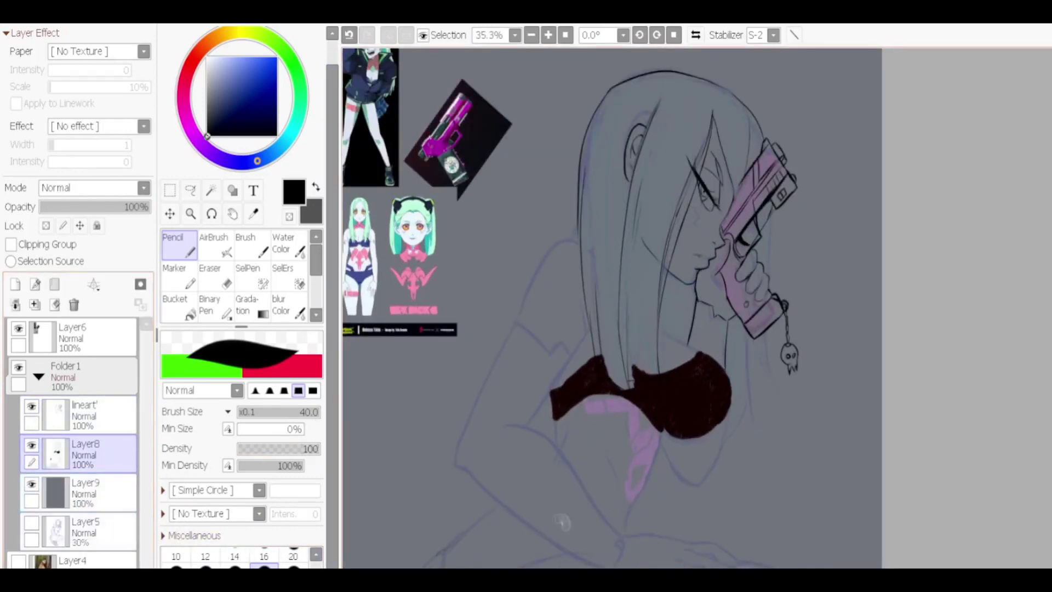
pyautogui.moveTo(110, 207); pyautogui.dragTo(91, 206)
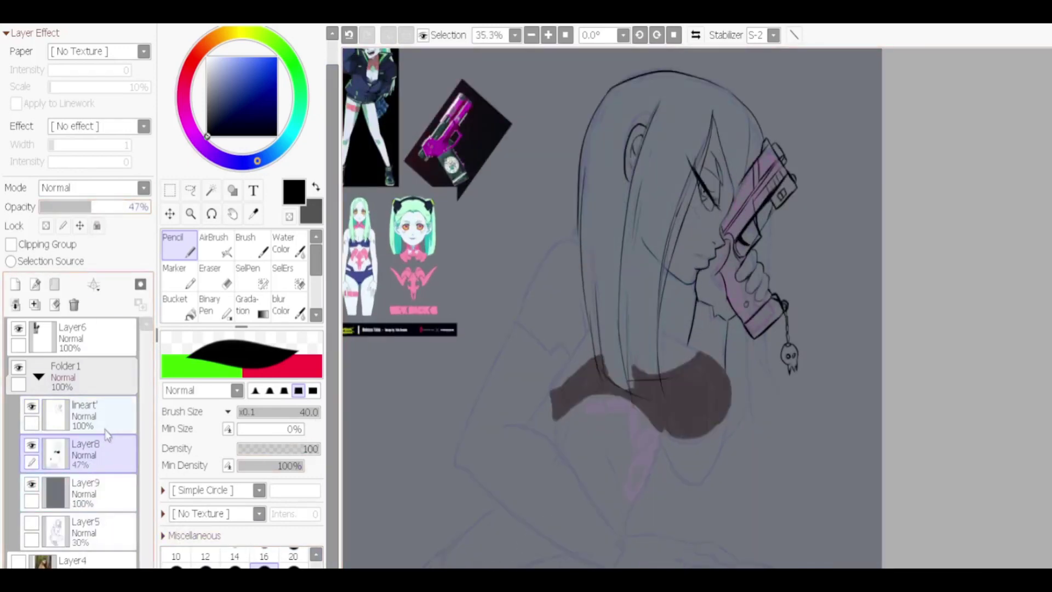
# Step: Ink the outline of the bikini top on the lineart' layer
pyautogui.click(94, 411)
pyautogui.moveTo(659, 330); pyautogui.dragTo(729, 395)
pyautogui.hotkey('ctrl', 'z')
pyautogui.moveTo(554, 391)
pyautogui.mouseDown()
pyautogui.moveTo(627, 401)
pyautogui.moveTo(665, 437)
pyautogui.moveTo(728, 422)
pyautogui.moveTo(733, 397)
pyautogui.mouseUp()
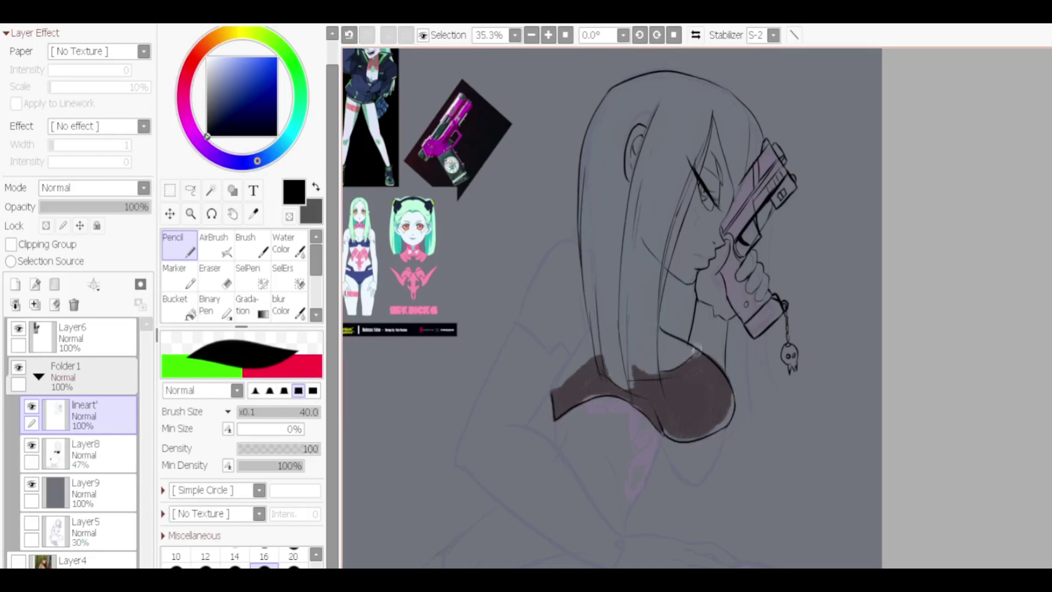
# Step: Ink the lowered arm's contours from the shoulder around the elbow to the wrist
pyautogui.scroll(2, 608, 378)
pyautogui.scroll(-3, 608, 378)
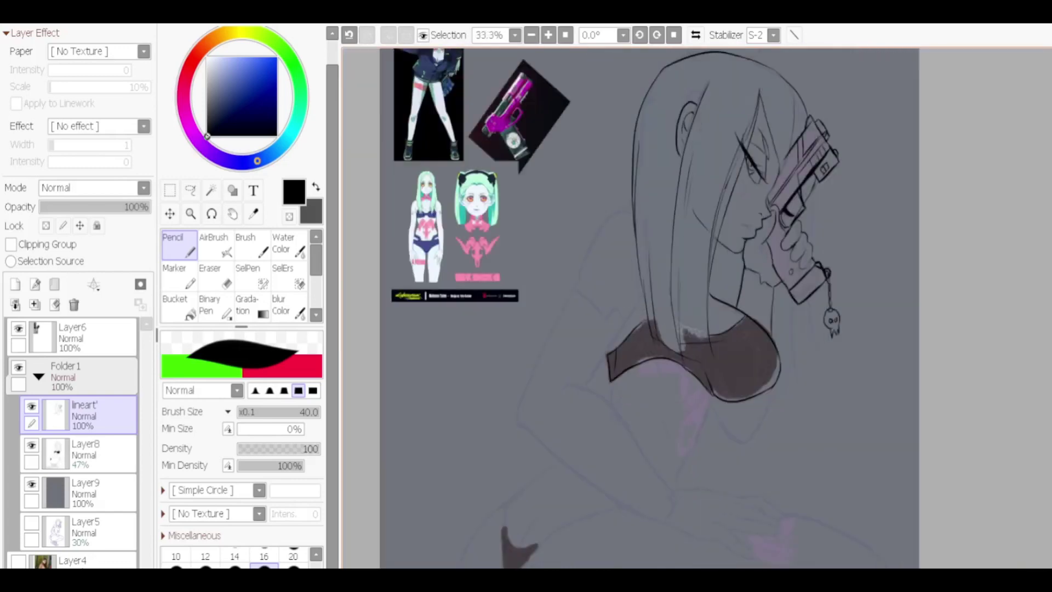
pyautogui.moveTo(608, 378); pyautogui.dragTo(690, 459)
pyautogui.moveTo(606, 440); pyautogui.dragTo(692, 482)
pyautogui.moveTo(576, 390); pyautogui.dragTo(637, 265)
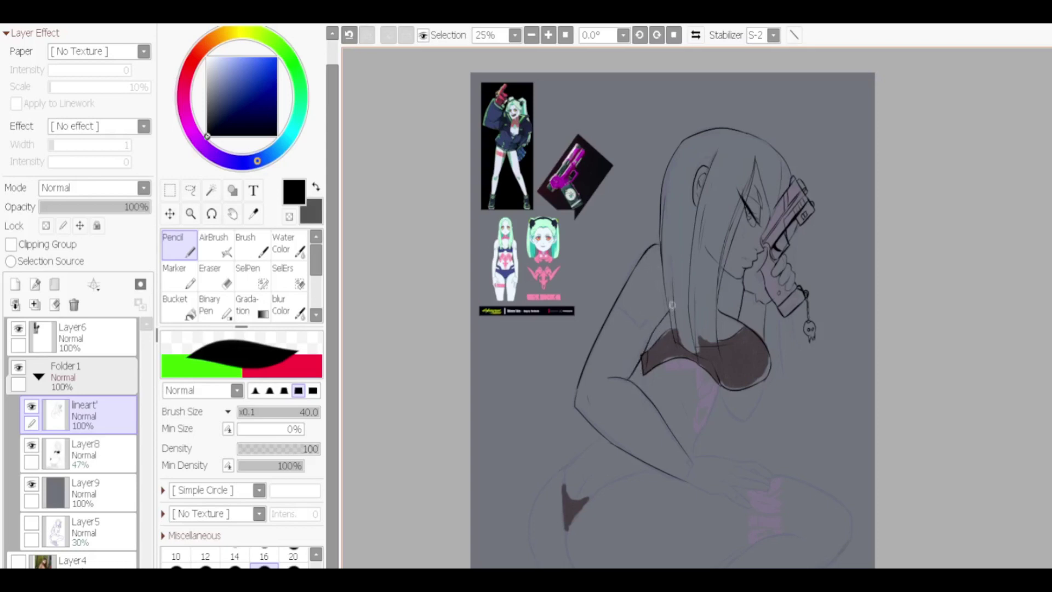
# Step: Ink the waist, the upper hip curve and the elbow of the raised arm
pyautogui.hotkey('ctrl', 'z')
pyautogui.hotkey('ctrl', 'y')
pyautogui.hotkey('ctrl', 'z')
pyautogui.hotkey('ctrl', 'y')
pyautogui.hotkey('ctrl', 'z')
pyautogui.moveTo(693, 430); pyautogui.dragTo(693, 456)
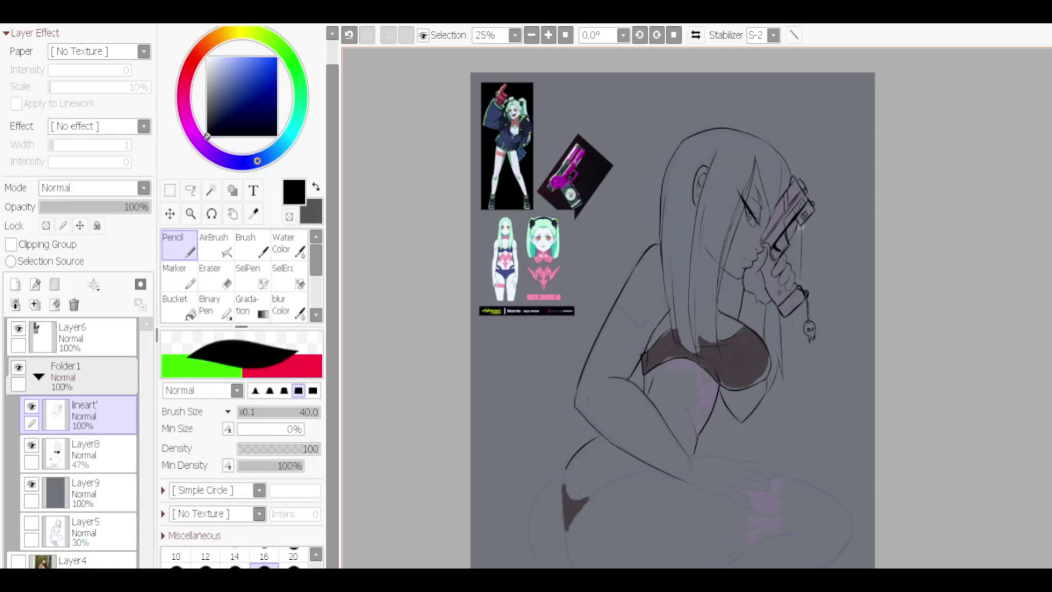
# Step: Ink the wrist and the back of the hand resting on the leg
pyautogui.scroll(-1, 713, 261)
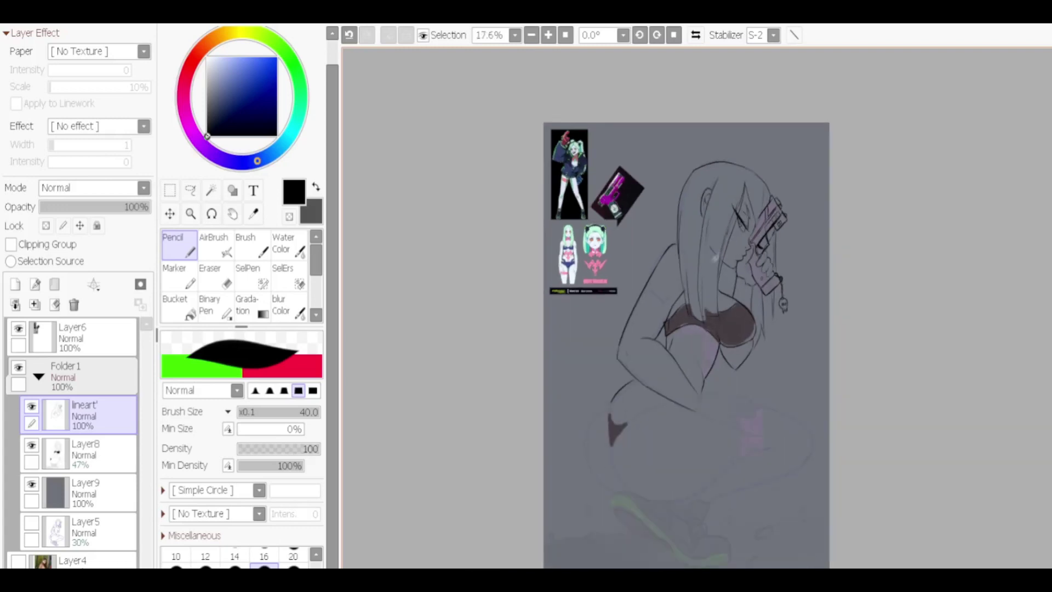
pyautogui.scroll(3, 694, 391)
pyautogui.moveTo(692, 392); pyautogui.dragTo(789, 392)
pyautogui.moveTo(685, 431); pyautogui.dragTo(764, 462)
pyautogui.hotkey('ctrl', 'z')
pyautogui.moveTo(686, 429); pyautogui.dragTo(764, 461)
# Step: Ink the thumb and fingers of the hand resting on the leg
pyautogui.moveTo(771, 418)
pyautogui.mouseDown()
pyautogui.moveTo(816, 393)
pyautogui.moveTo(858, 415)
pyautogui.moveTo(842, 421)
pyautogui.moveTo(847, 436)
pyautogui.mouseUp()
pyautogui.moveTo(779, 444); pyautogui.dragTo(844, 453)
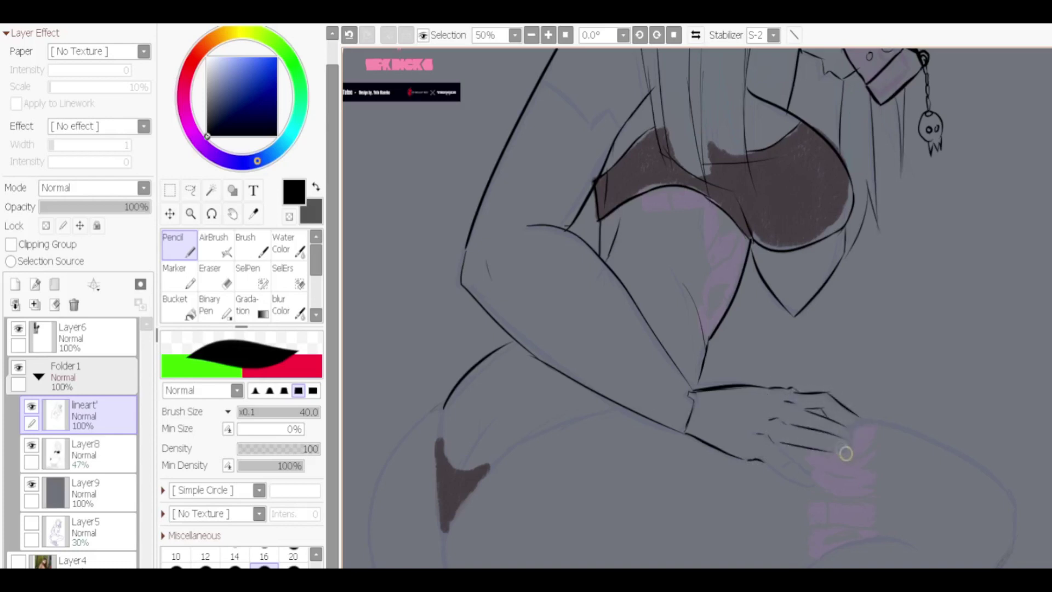
pyautogui.moveTo(765, 461); pyautogui.dragTo(797, 482)
pyautogui.moveTo(776, 445)
pyautogui.mouseDown()
pyautogui.moveTo(812, 487)
pyautogui.moveTo(855, 441)
pyautogui.moveTo(853, 452)
pyautogui.mouseUp()
pyautogui.moveTo(844, 409); pyautogui.dragTo(858, 423)
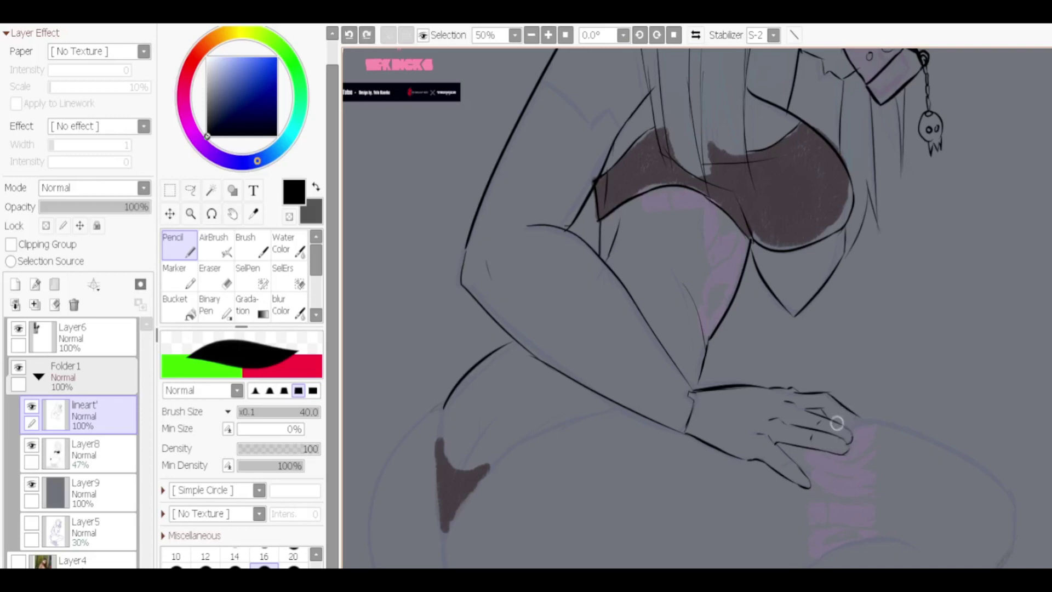
pyautogui.scroll(-3, 765, 466)
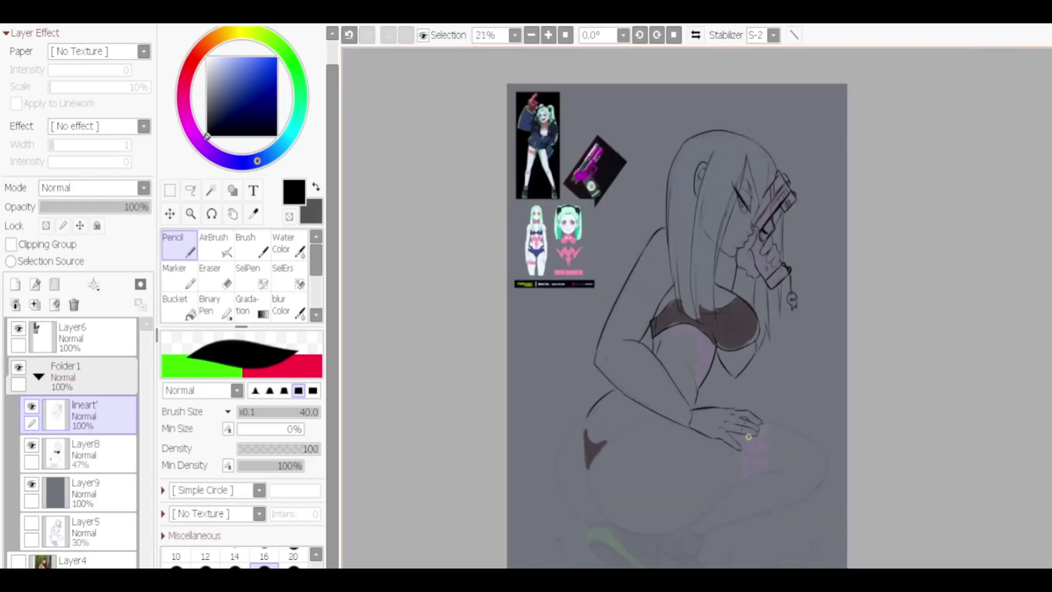
pyautogui.moveTo(748, 411); pyautogui.dragTo(823, 450)
pyautogui.hotkey('ctrl', 'z')
pyautogui.moveTo(585, 422)
pyautogui.mouseDown()
pyautogui.moveTo(585, 435)
pyautogui.moveTo(616, 355)
pyautogui.mouseUp()
pyautogui.hotkey('ctrl', 'z')
# Step: Ink the top of the thigh, the outer hip, the bikini bottom and the navel details
pyautogui.scroll(5, 584, 427)
pyautogui.moveTo(660, 464)
pyautogui.mouseDown()
pyautogui.moveTo(850, 369)
pyautogui.moveTo(874, 381)
pyautogui.mouseUp()
pyautogui.moveTo(589, 429)
pyautogui.mouseDown()
pyautogui.moveTo(661, 466)
pyautogui.moveTo(596, 564)
pyautogui.mouseUp()
pyautogui.moveTo(661, 469); pyautogui.dragTo(598, 565)
pyautogui.moveTo(607, 482)
pyautogui.mouseDown()
pyautogui.moveTo(594, 564)
pyautogui.moveTo(671, 405)
pyautogui.moveTo(644, 415)
pyautogui.mouseUp()
pyautogui.moveTo(677, 322); pyautogui.dragTo(681, 339)
pyautogui.moveTo(729, 376); pyautogui.dragTo(745, 368)
pyautogui.scroll(-5, 696, 307)
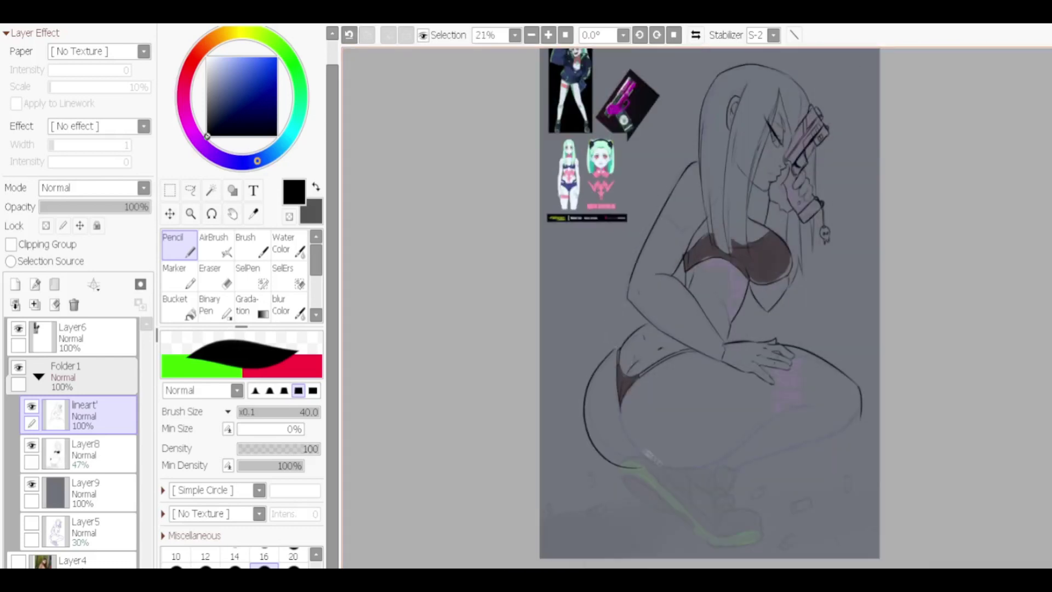
# Step: Ink the underside of the thigh and the lower leg below the bent knee
pyautogui.hotkey('ctrl', 'z')
pyautogui.moveTo(719, 450)
pyautogui.mouseDown()
pyautogui.moveTo(767, 414)
pyautogui.moveTo(824, 402)
pyautogui.moveTo(856, 422)
pyautogui.mouseUp()
pyautogui.hotkey('ctrl', 'z')
pyautogui.hotkey('ctrl', 'z')
pyautogui.hotkey('ctrl', 'y')
pyautogui.hotkey('ctrl', 'z')
pyautogui.hotkey('ctrl', 'y')
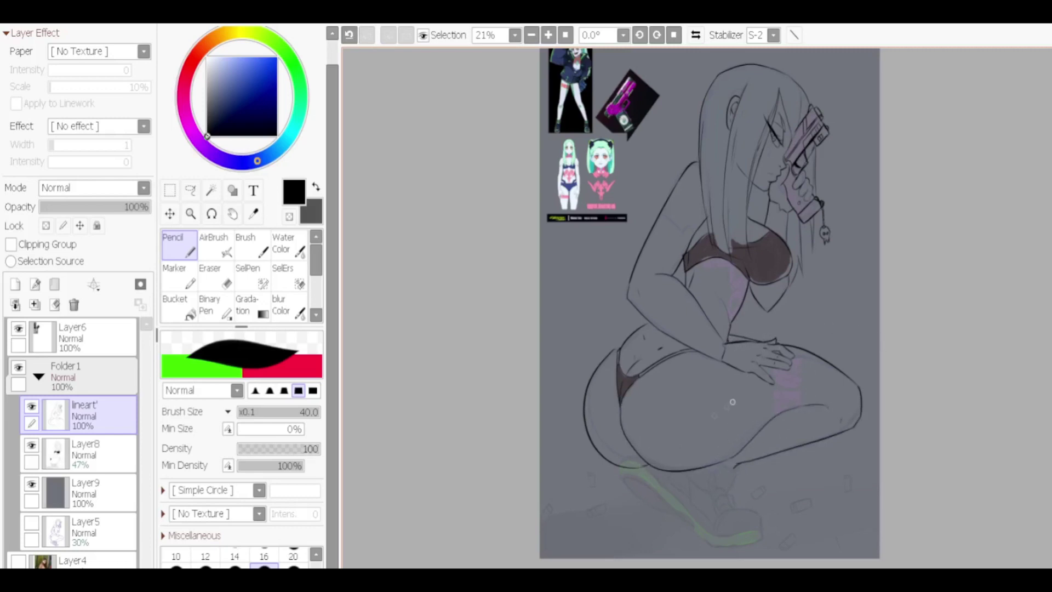
# Step: Ink the ankle and the upper part of the front shoe, including its laces and toe
pyautogui.scroll(2, 740, 515)
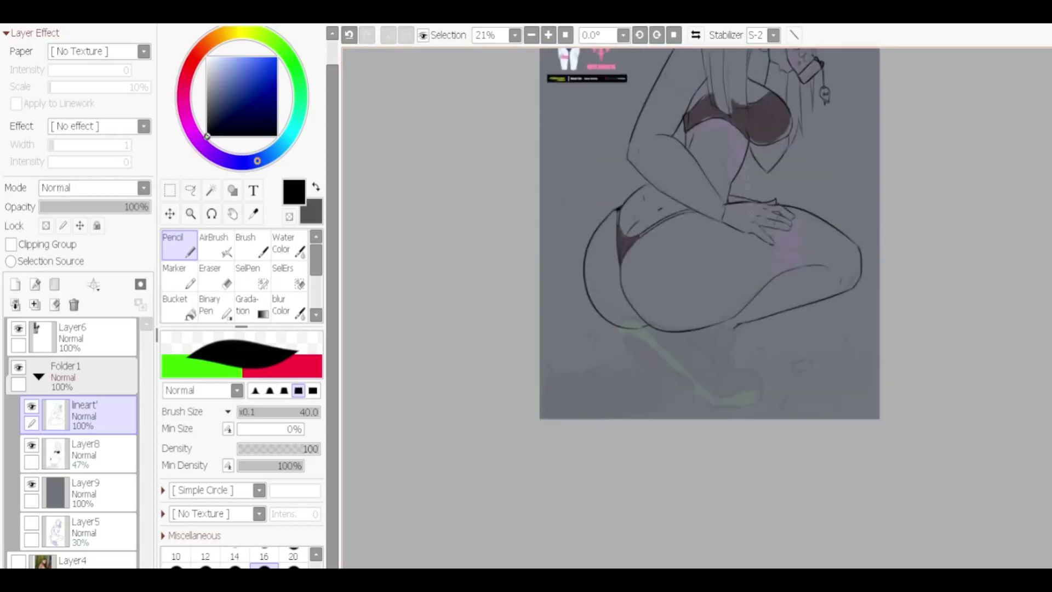
pyautogui.moveTo(734, 444)
pyautogui.mouseDown()
pyautogui.moveTo(703, 473)
pyautogui.moveTo(735, 445)
pyautogui.mouseUp()
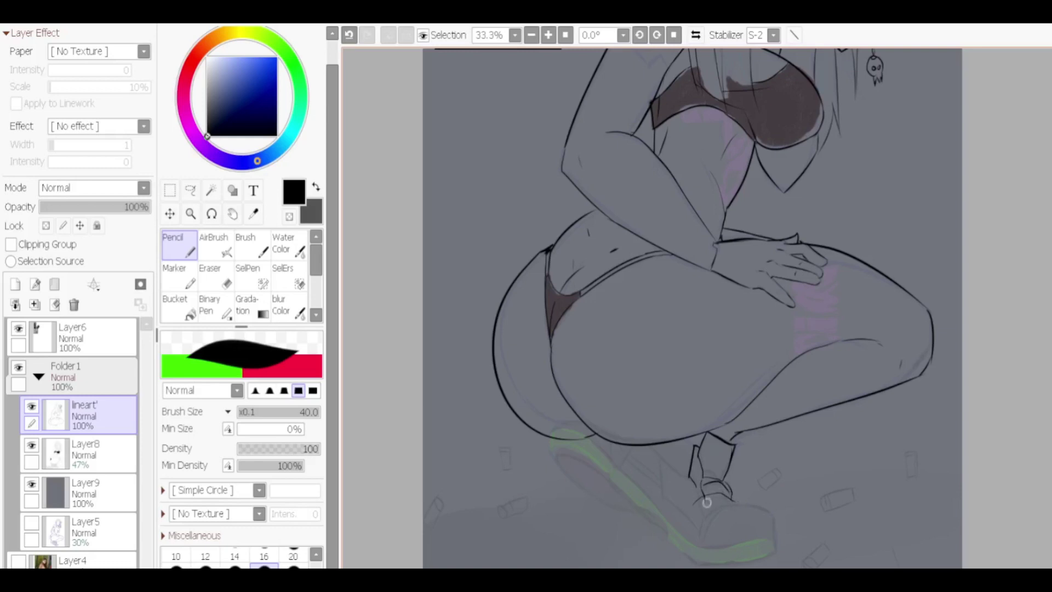
pyautogui.moveTo(699, 543); pyautogui.dragTo(776, 523)
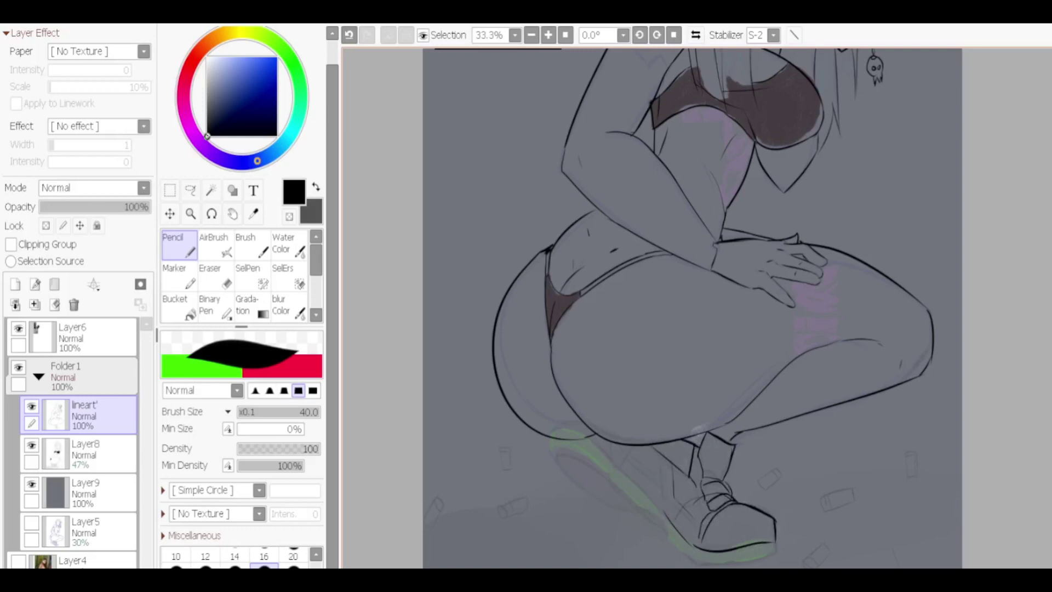
# Step: Undo the last stroke and ink the sole of the front shoe from its heel to its toe
pyautogui.hotkey('ctrl', 'z')
pyautogui.moveTo(624, 461); pyautogui.dragTo(692, 531)
pyautogui.moveTo(631, 500); pyautogui.dragTo(779, 546)
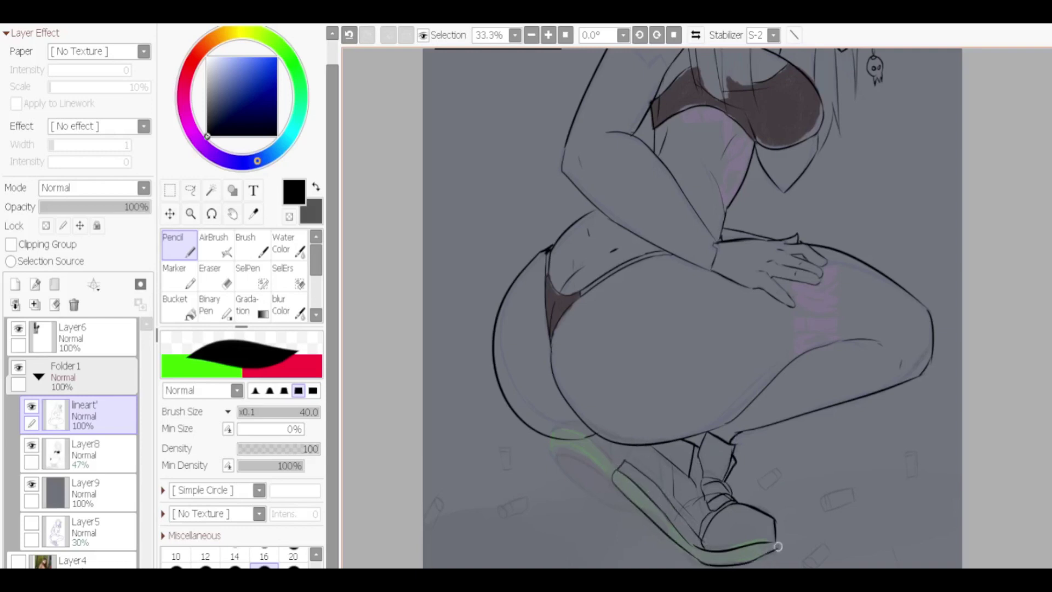
pyautogui.scroll(-1, 691, 446)
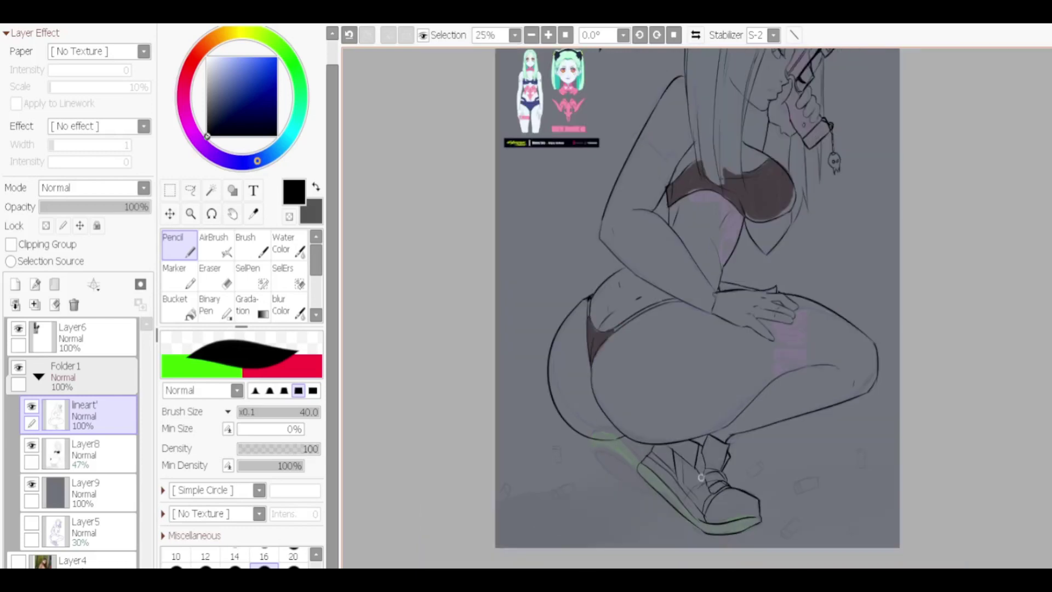
pyautogui.scroll(1, 732, 476)
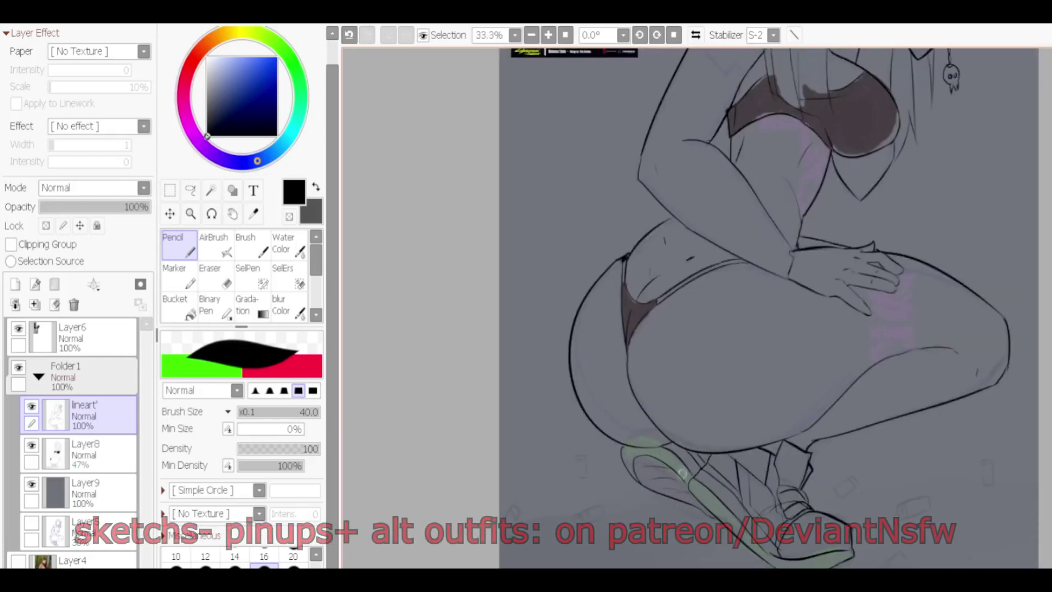
pyautogui.scroll(-3, 691, 306)
pyautogui.scroll(1, 691, 307)
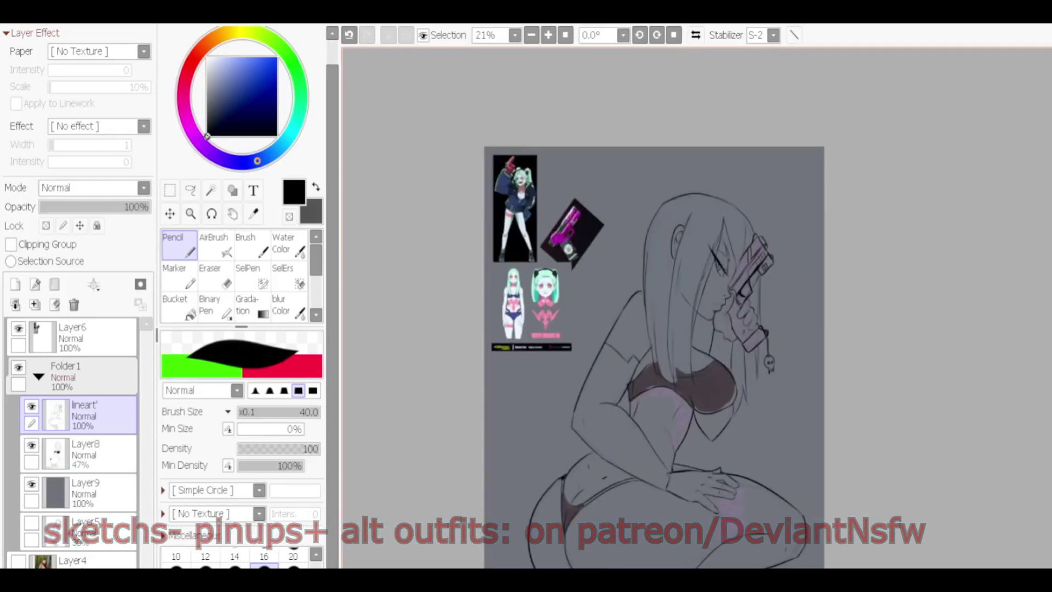
# Step: Hide Layer8, choose a pale blue skin color, and add a new layer directly below the line art
pyautogui.scroll(5, 689, 404)
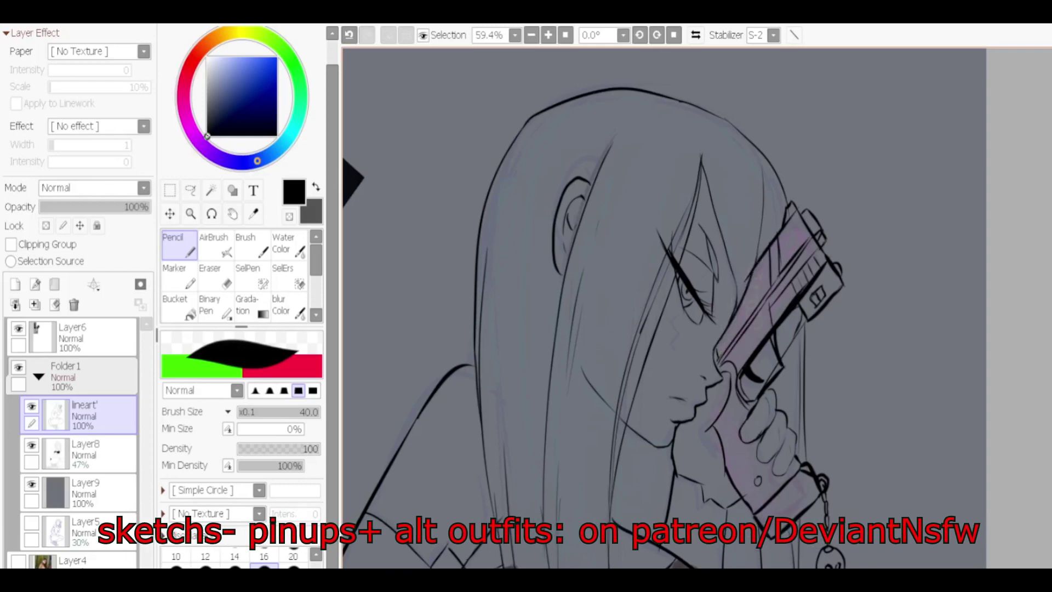
pyautogui.scroll(-6, 502, 258)
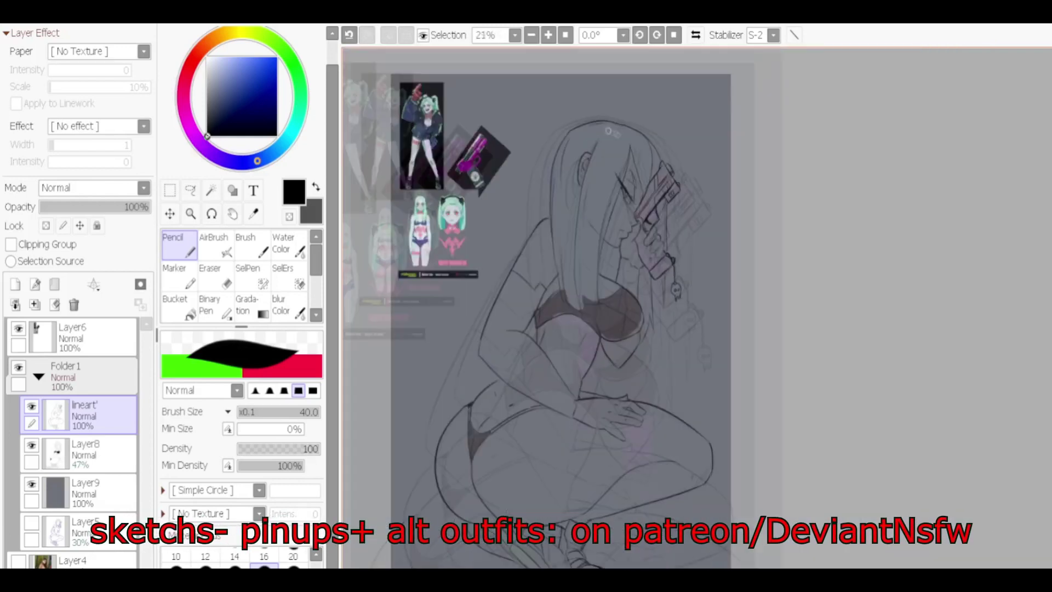
pyautogui.scroll(1, 627, 274)
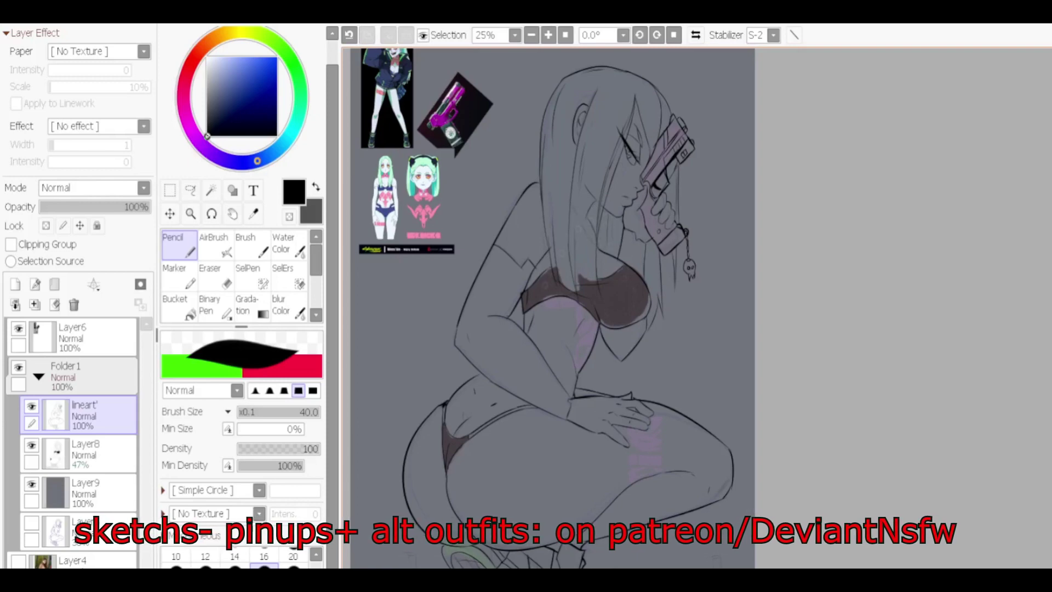
pyautogui.scroll(3, 548, 307)
pyautogui.scroll(-4, 548, 307)
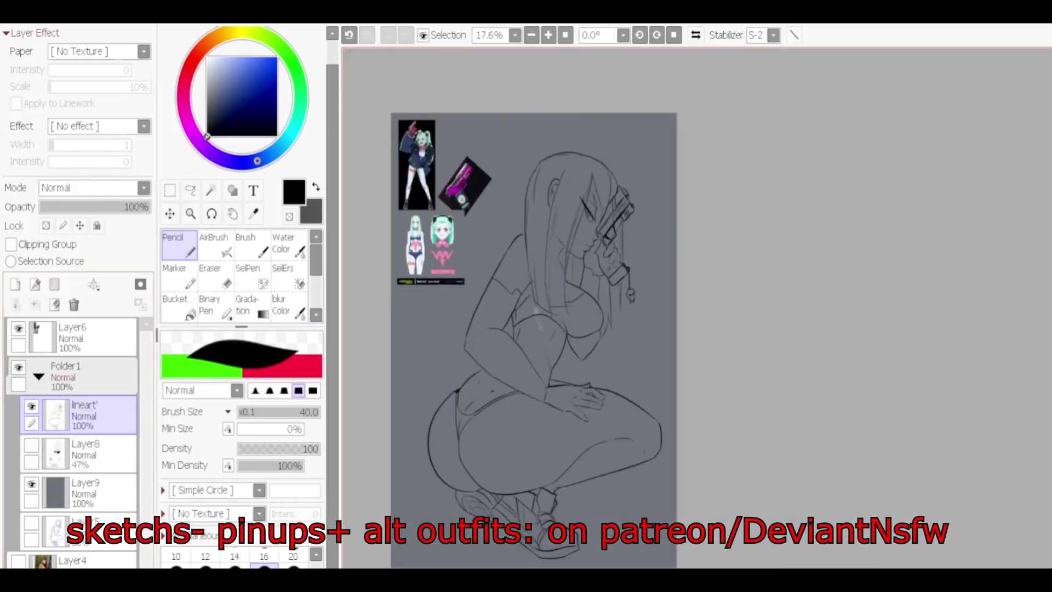
pyautogui.scroll(1, 548, 306)
pyautogui.click(31, 445)
pyautogui.press('alt')
pyautogui.click(212, 57)
pyautogui.click(211, 190)
pyautogui.click(16, 304)
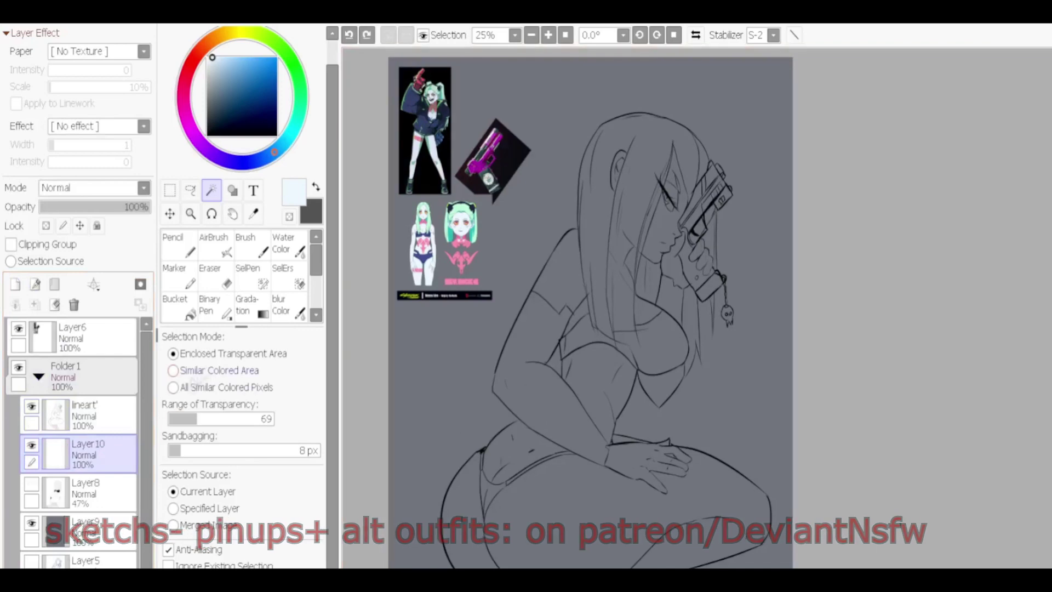
# Step: Select the enclosed skin areas of the arms, chest, torso, hands and near leg from the line art with the Magic Wand
pyautogui.click(563, 402)
pyautogui.click(557, 263)
pyautogui.click(647, 309)
pyautogui.click(660, 384)
pyautogui.click(671, 299)
pyautogui.click(674, 257)
pyautogui.click(704, 220)
pyautogui.click(697, 247)
pyautogui.click(704, 263)
pyautogui.click(603, 395)
pyautogui.click(534, 455)
pyautogui.click(655, 460)
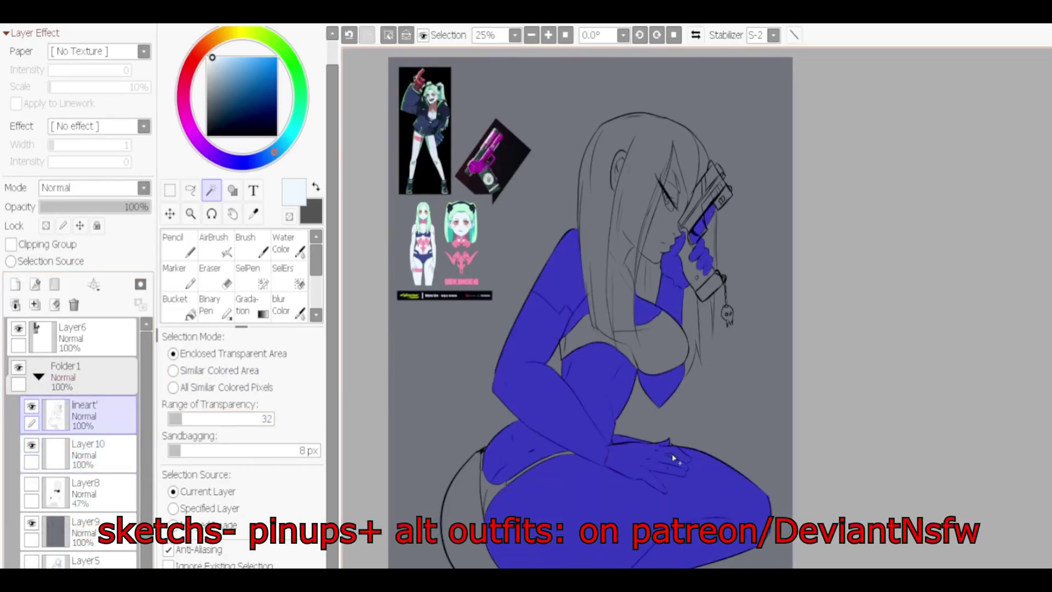
# Step: Extend the skin selection to the face, ear and remaining hip area
pyautogui.scroll(2, 674, 459)
pyautogui.scroll(-3, 605, 278)
pyautogui.click(567, 219)
pyautogui.click(605, 278)
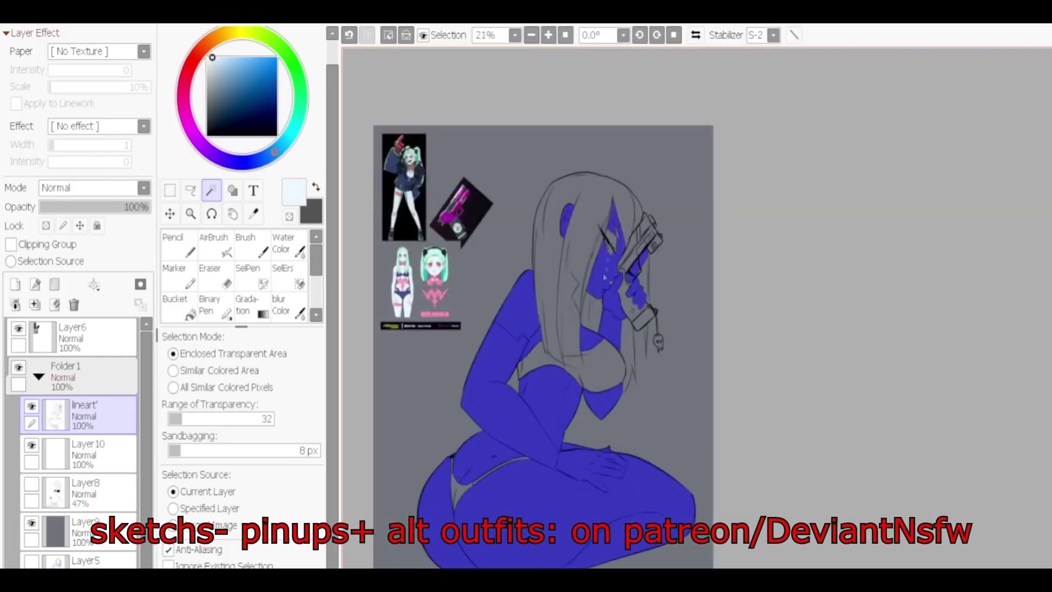
pyautogui.scroll(3, 605, 278)
pyautogui.scroll(-3, 605, 296)
# Step: Fill the selected skin areas with pale blue on Layer10 using a large Pencil brush
pyautogui.click(87, 454)
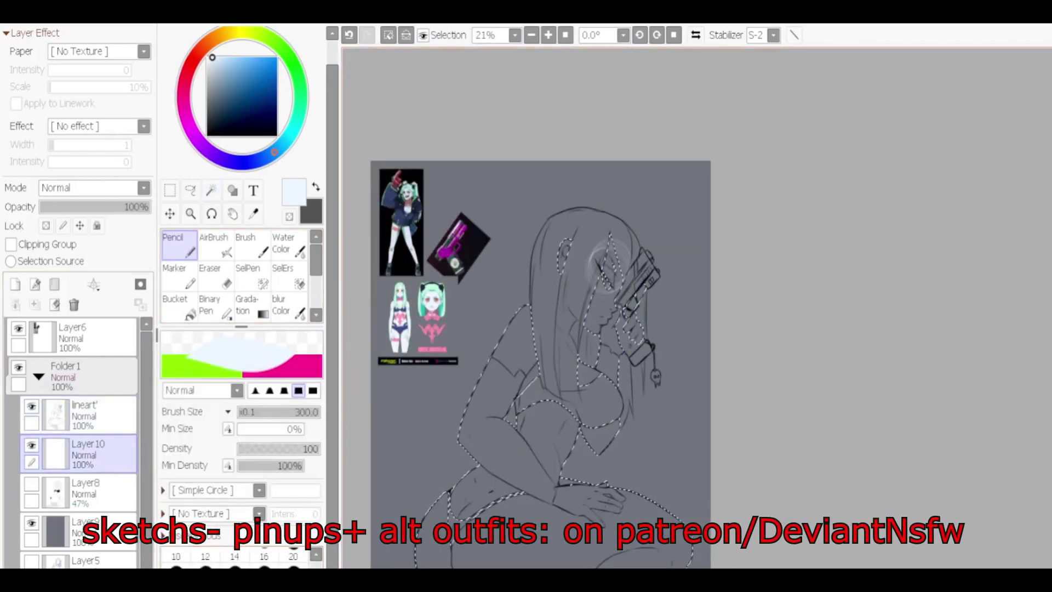
pyautogui.scroll(2, 575, 247)
pyautogui.moveTo(575, 247)
pyautogui.mouseDown()
pyautogui.moveTo(728, 434)
pyautogui.moveTo(548, 447)
pyautogui.moveTo(768, 416)
pyautogui.mouseUp()
pyautogui.scroll(-3, 556, 345)
pyautogui.scroll(2, 603, 383)
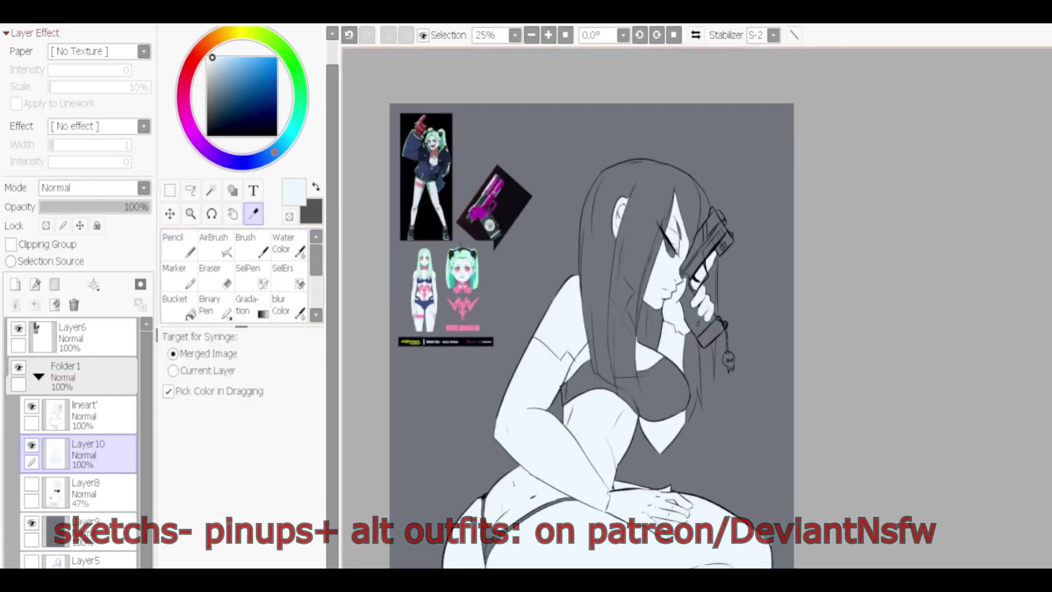
# Step: Sample mint green from the reference hair and select the main hair sections from the lineart layer with the Magic Wand
pyautogui.click(423, 258)
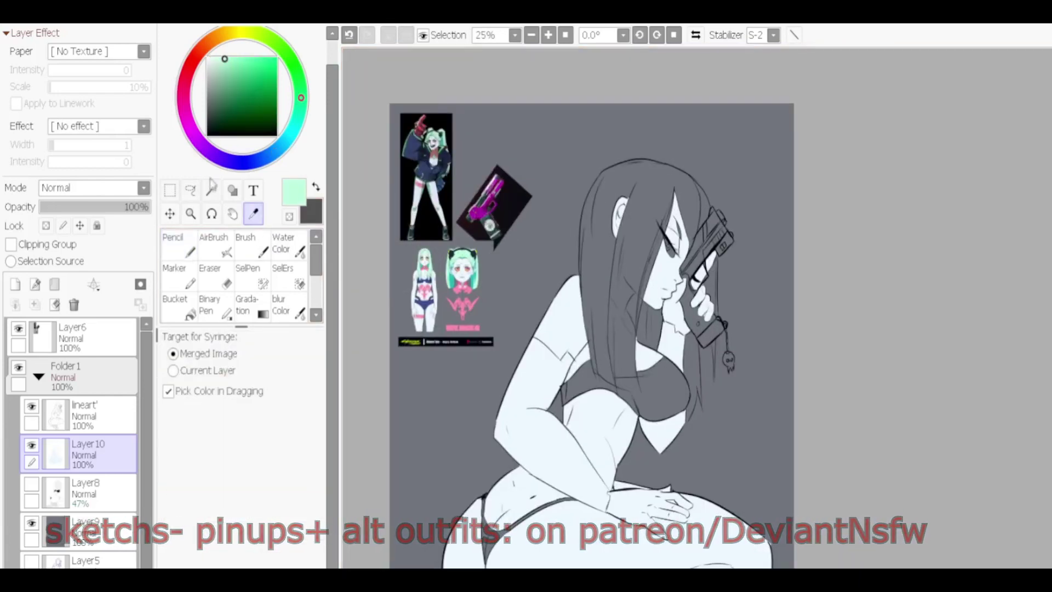
pyautogui.click(211, 190)
pyautogui.scroll(2, 603, 274)
pyautogui.click(603, 274)
pyautogui.click(85, 415)
pyautogui.scroll(1, 603, 274)
pyautogui.click(576, 247)
pyautogui.click(642, 285)
pyautogui.click(619, 345)
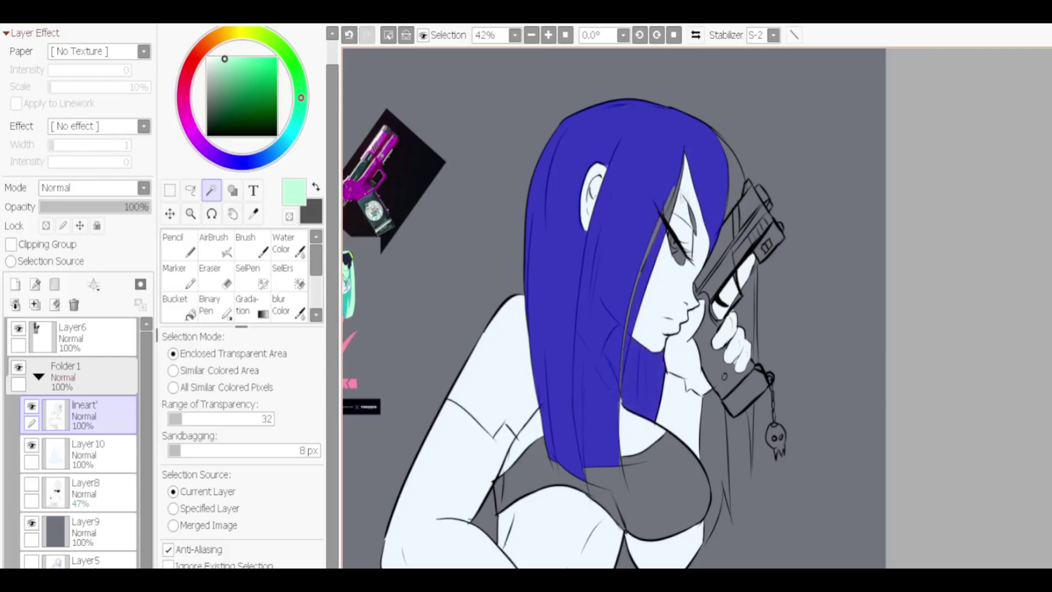
# Step: Add the hair strands behind the gun and arm to the selection and set up the selection eraser for cleanup
pyautogui.click(731, 165)
pyautogui.click(753, 317)
pyautogui.click(715, 466)
pyautogui.click(752, 438)
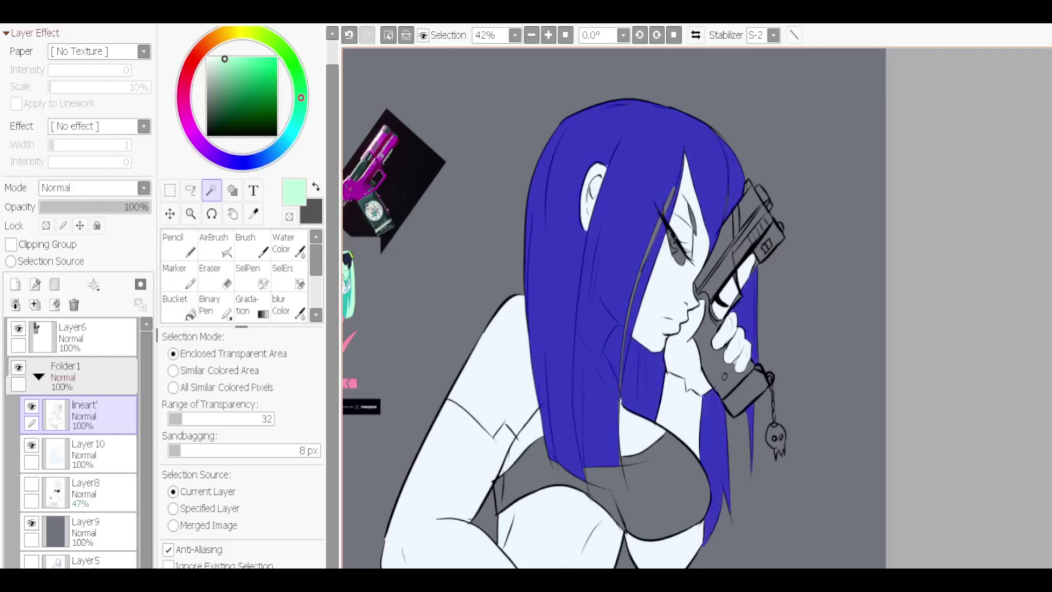
pyautogui.scroll(-1, 603, 274)
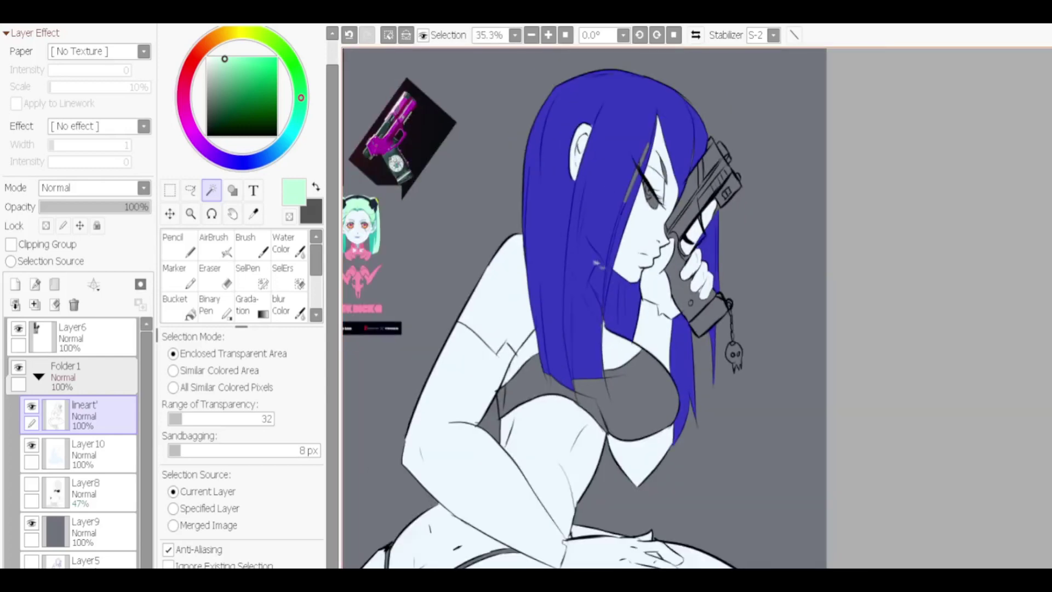
pyautogui.click(283, 277)
pyautogui.scroll(2, 602, 168)
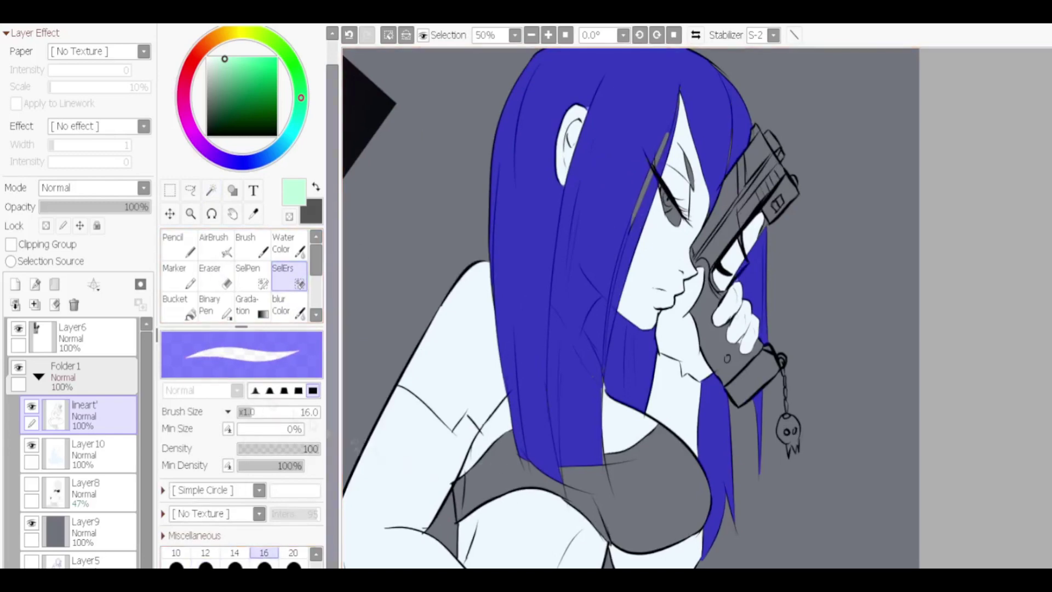
# Step: Fill the selected hair with mint green on Layer10, deselect, and touch up the missed strand beside the eye at brush size 16
pyautogui.press('n')
pyautogui.moveTo(526, 306); pyautogui.dragTo(712, 88)
pyautogui.moveTo(724, 137)
pyautogui.mouseDown()
pyautogui.moveTo(619, 362)
pyautogui.moveTo(559, 416)
pyautogui.moveTo(526, 351)
pyautogui.mouseUp()
pyautogui.hotkey('ctrl', 'd')
pyautogui.scroll(-1, 603, 307)
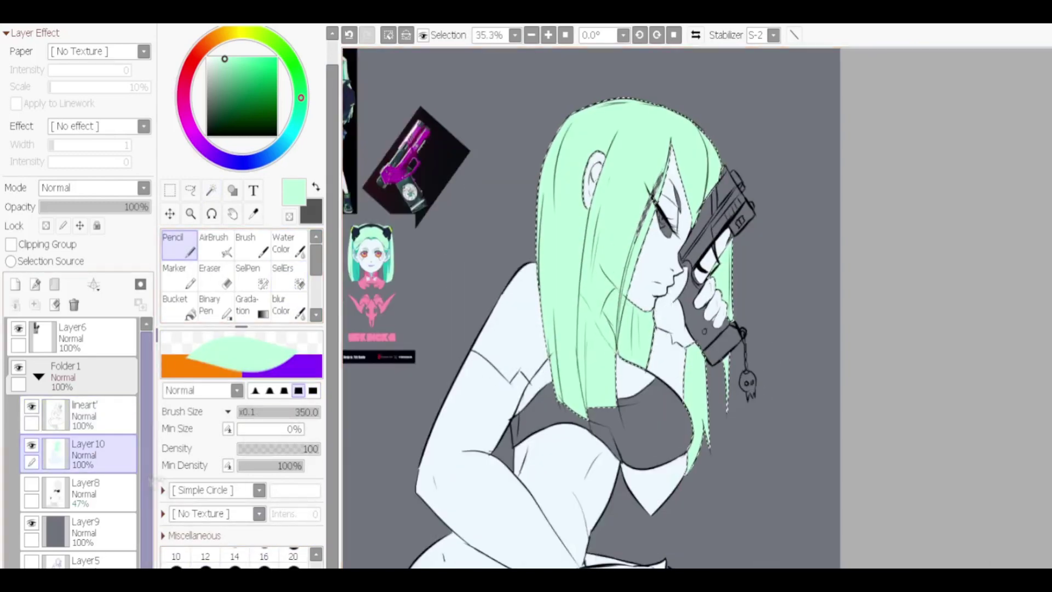
pyautogui.click(264, 556)
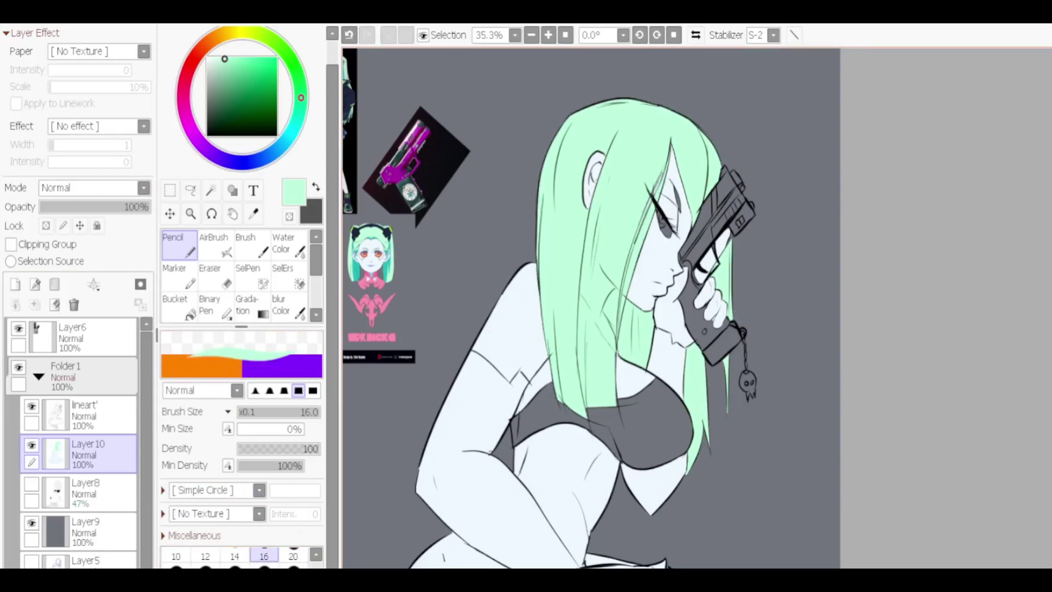
pyautogui.scroll(4, 371, 257)
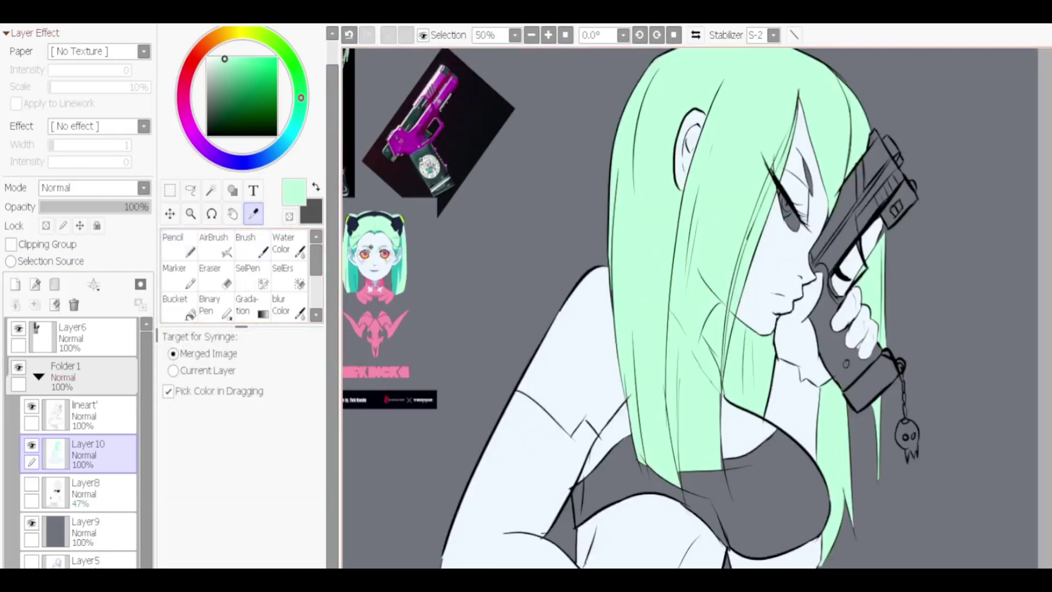
# Step: Sample red from the reference character's eye and paint the iris red
pyautogui.keyDown('alt'); pyautogui.click(364, 254); pyautogui.keyUp('alt')
pyautogui.scroll(-4, 548, 307)
pyautogui.scroll(3, 658, 263)
pyautogui.moveTo(586, 304); pyautogui.dragTo(611, 339)
pyautogui.hotkey('ctrl', 'z')
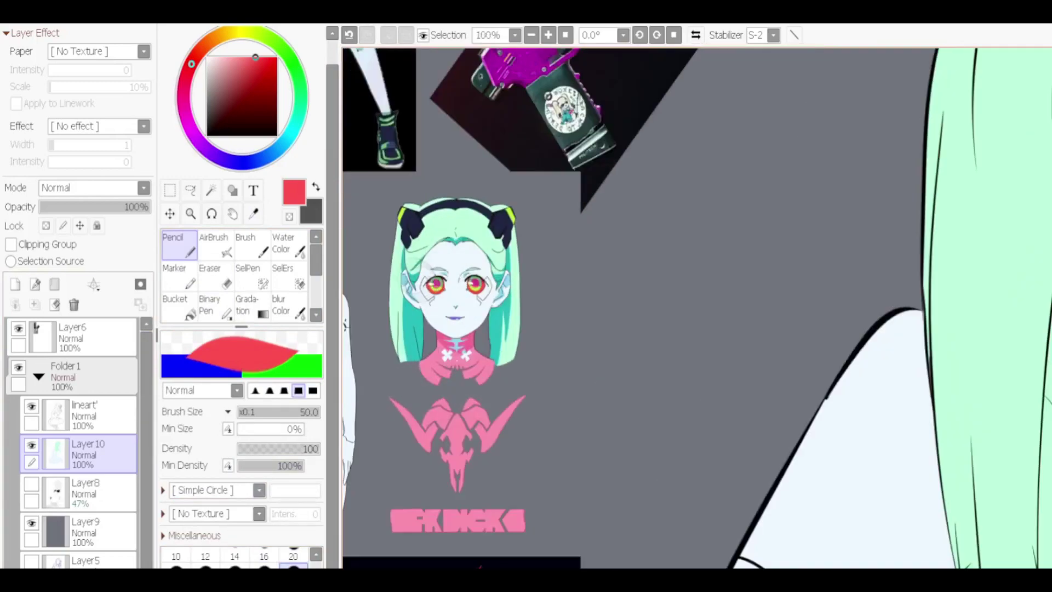
# Step: Paint a lime green ring sampled from the reference inside the red iris and erase the stray line art over the pupil
pyautogui.keyDown('alt'); pyautogui.click(510, 217); pyautogui.keyUp('alt')
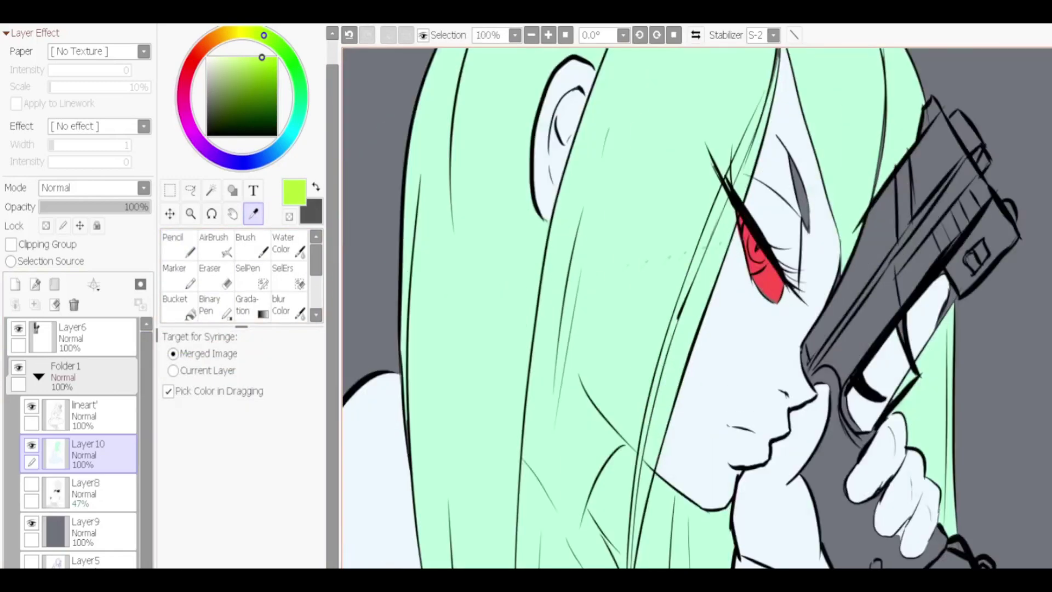
pyautogui.moveTo(740, 216)
pyautogui.mouseDown()
pyautogui.moveTo(751, 241)
pyautogui.moveTo(737, 277)
pyautogui.moveTo(761, 274)
pyautogui.mouseUp()
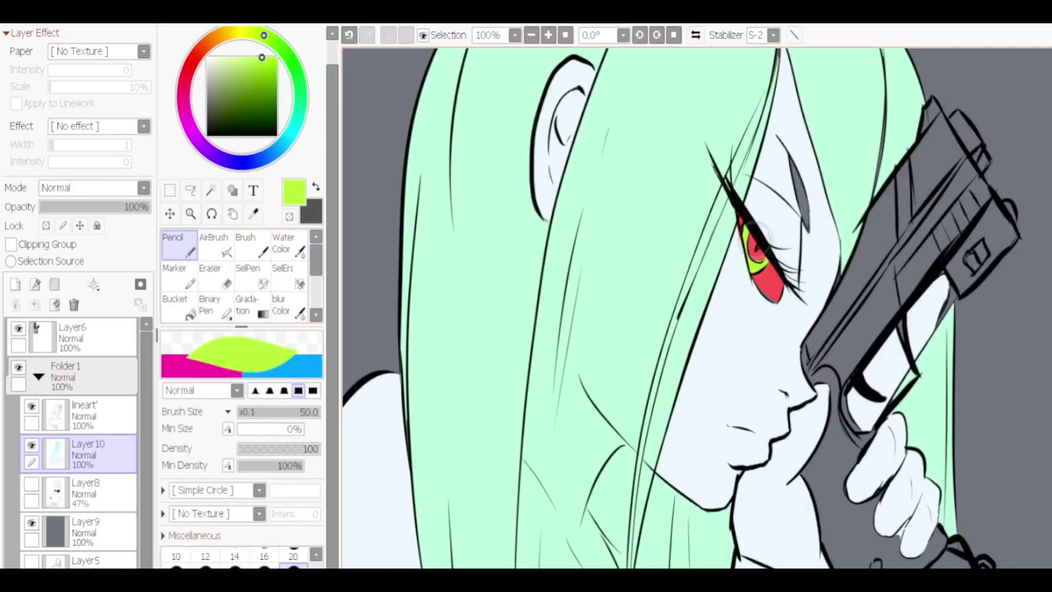
pyautogui.scroll(-3, 907, 176)
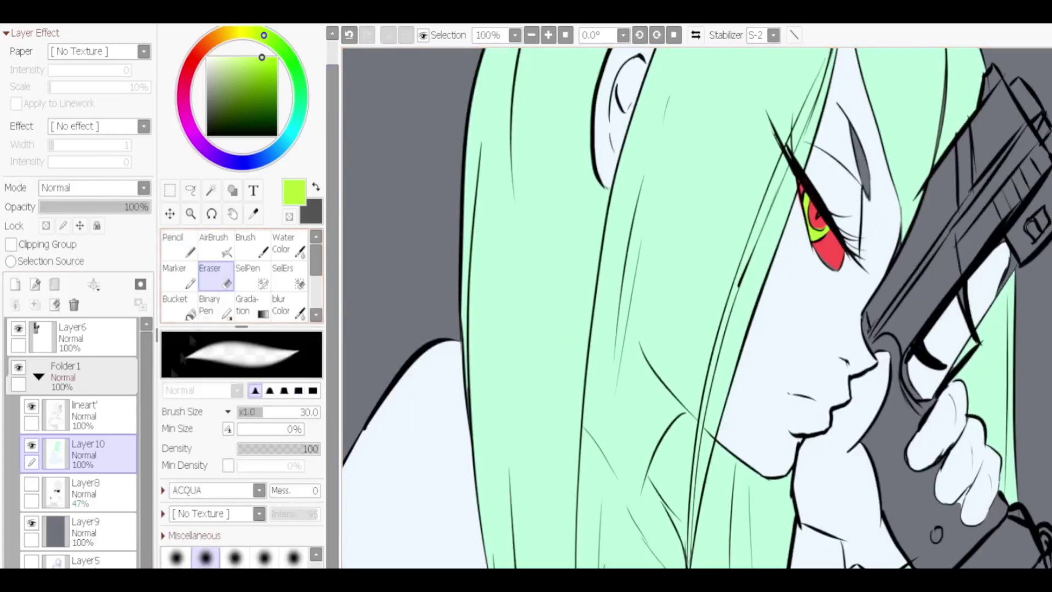
pyautogui.click(82, 415)
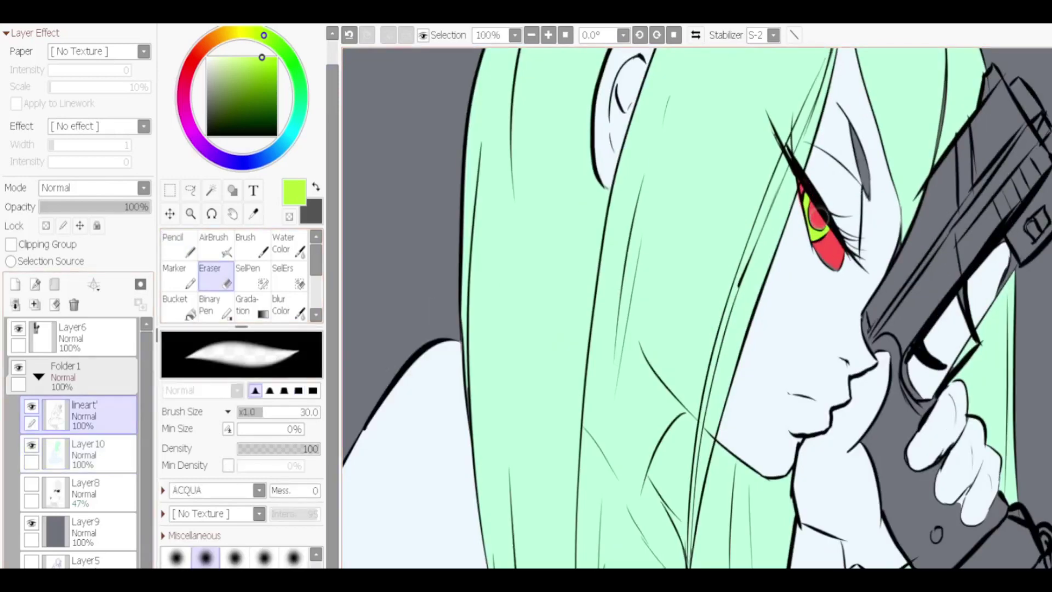
# Step: Ink the fine seam lines on the cheek below the eye in black at brush size 10
pyautogui.scroll(-2, 696, 306)
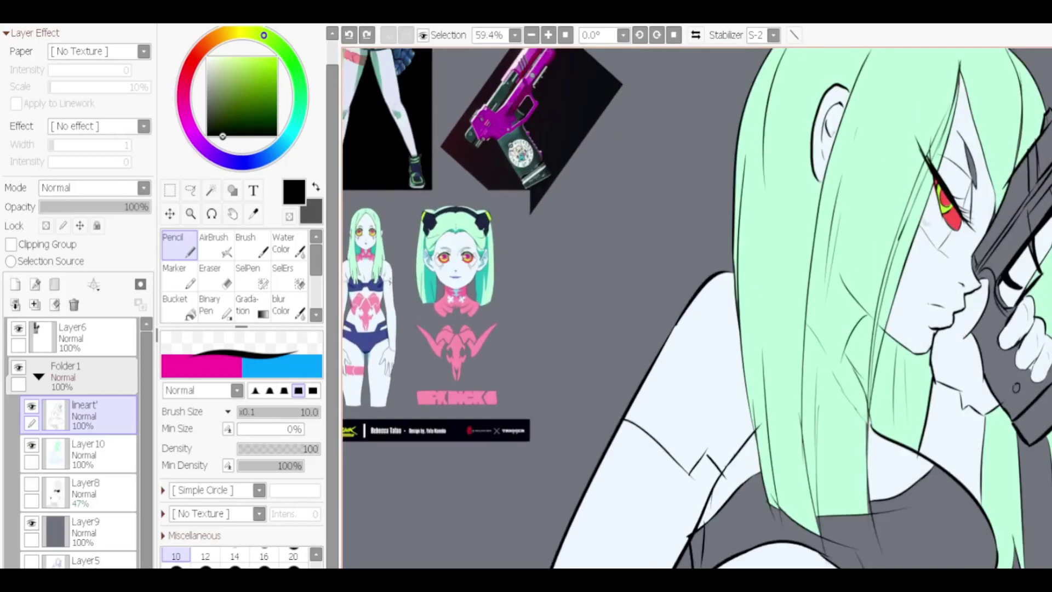
pyautogui.moveTo(942, 156); pyautogui.dragTo(943, 176)
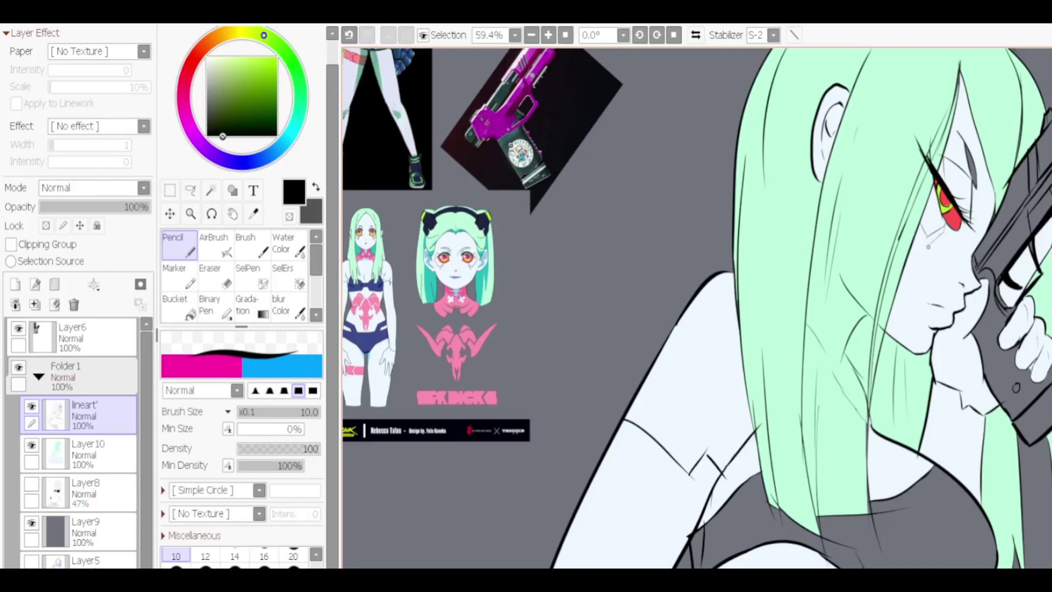
pyautogui.hotkey('ctrl', 'z')
# Step: Color the eyebrow on Layer10 with mint green sampled from the hair
pyautogui.scroll(-2, 696, 307)
pyautogui.keyDown('alt'); pyautogui.click(712, 219); pyautogui.keyUp('alt')
pyautogui.click(88, 454)
pyautogui.scroll(2, 696, 307)
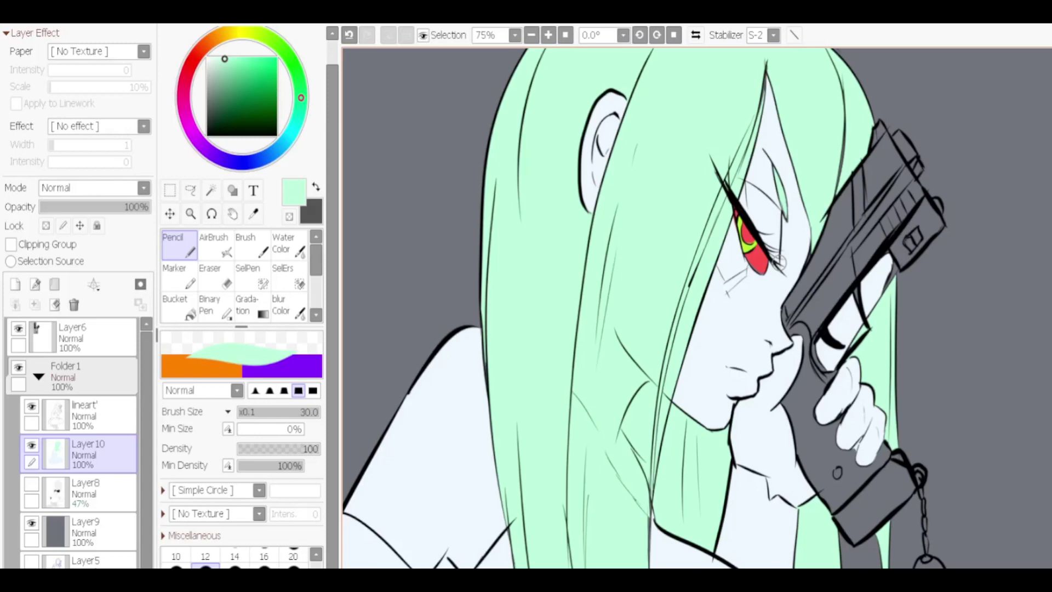
pyautogui.scroll(-2, 696, 307)
# Step: Sample magenta from the reference gun and paint the upper body of the held gun with the Pencil
pyautogui.press('w')
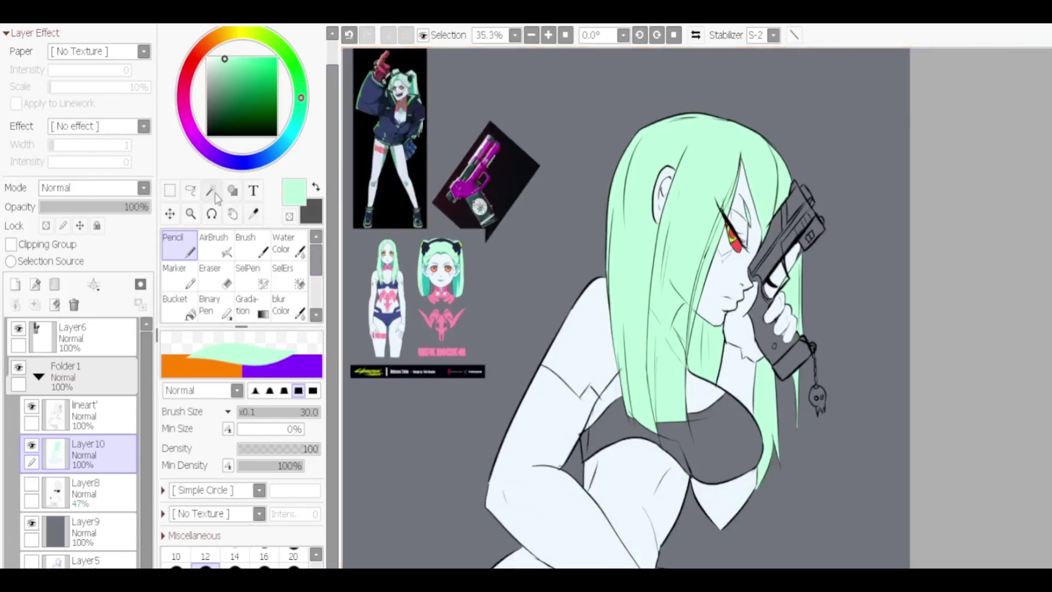
pyautogui.scroll(-1, 696, 307)
pyautogui.scroll(2, 696, 307)
pyautogui.keyDown('alt'); pyautogui.click(504, 188); pyautogui.keyUp('alt')
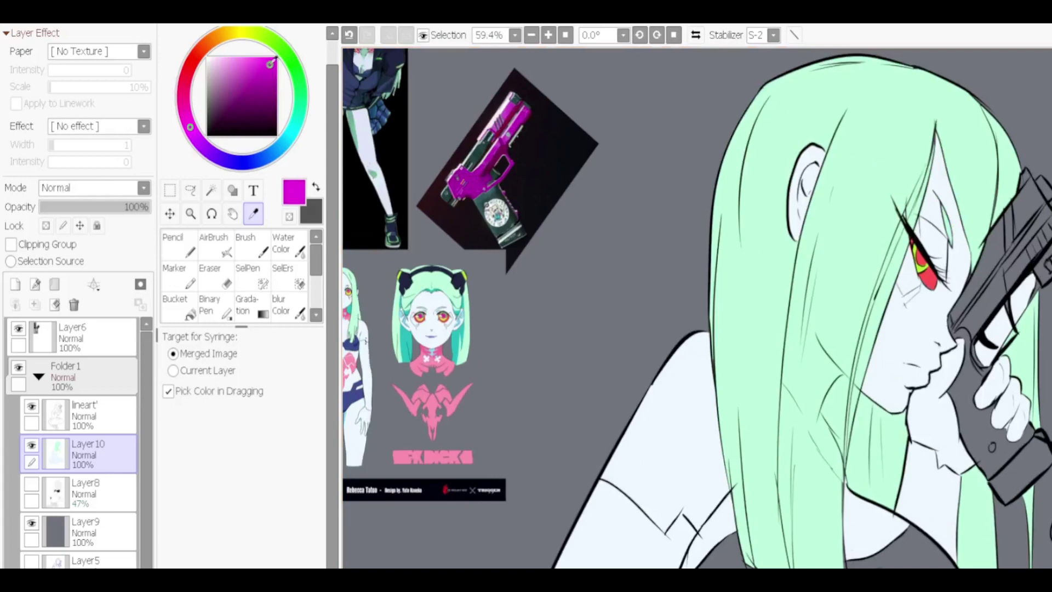
pyautogui.scroll(-2, 696, 307)
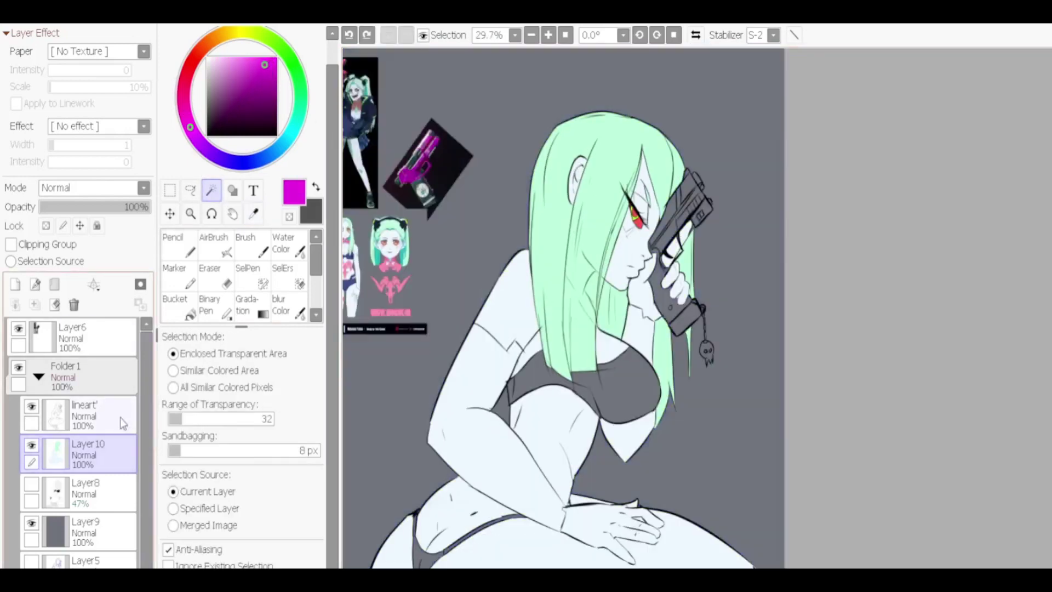
pyautogui.click(186, 246)
pyautogui.scroll(1, 696, 307)
pyautogui.moveTo(657, 267); pyautogui.dragTo(697, 220)
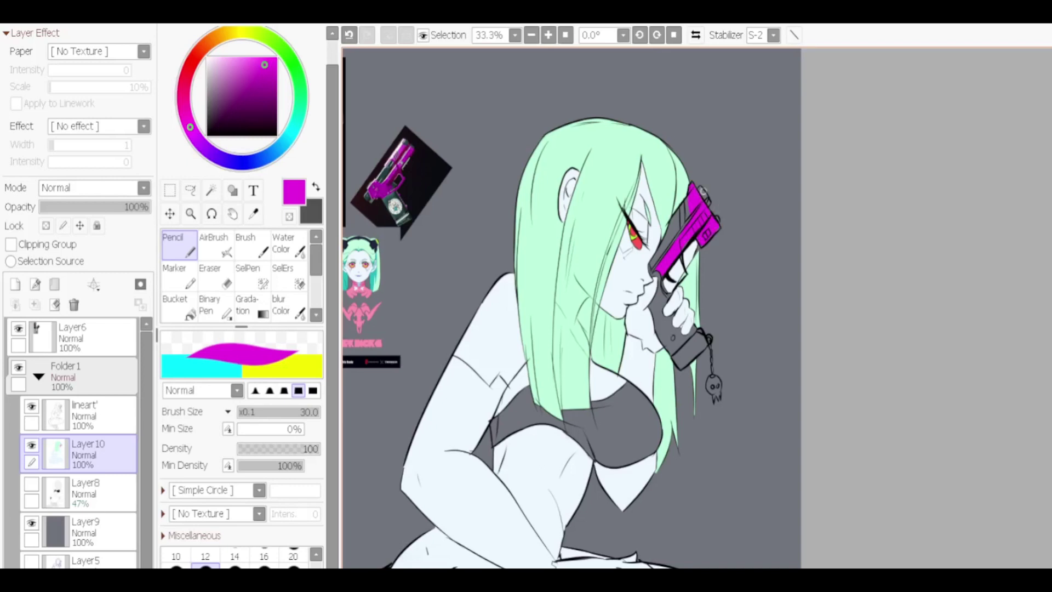
pyautogui.hotkey('ctrl', 'z')
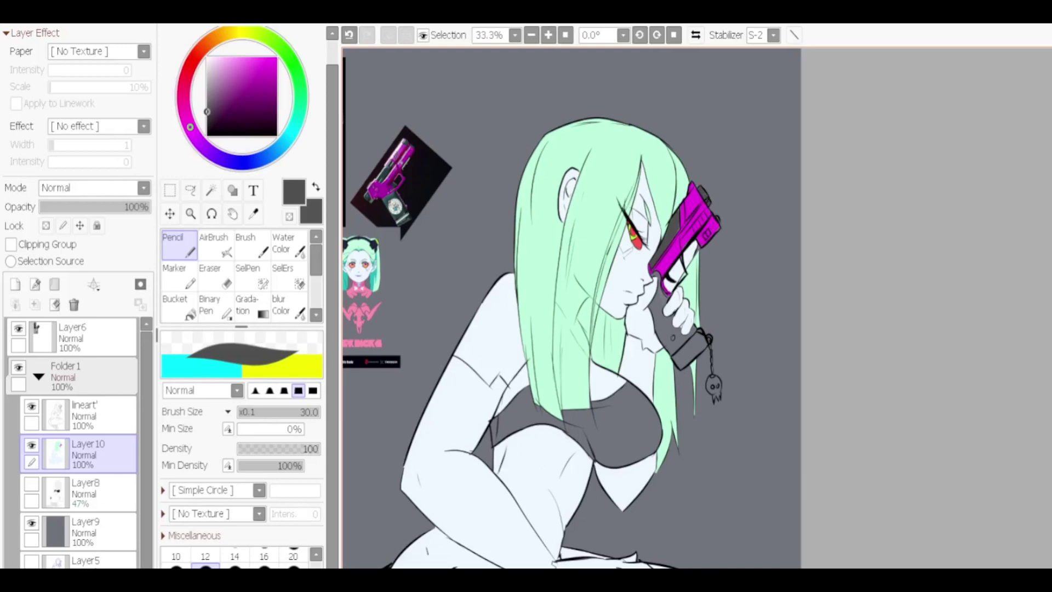
# Step: Paint the gun's grip and the unpainted section beside its magenta body dark gray
pyautogui.scroll(3, 656, 311)
pyautogui.moveTo(704, 125); pyautogui.dragTo(691, 137)
pyautogui.moveTo(685, 274)
pyautogui.mouseDown()
pyautogui.moveTo(672, 312)
pyautogui.moveTo(682, 408)
pyautogui.mouseUp()
pyautogui.press(']')
pyautogui.moveTo(688, 351)
pyautogui.mouseDown()
pyautogui.moveTo(696, 323)
pyautogui.moveTo(707, 340)
pyautogui.moveTo(693, 345)
pyautogui.moveTo(696, 359)
pyautogui.moveTo(715, 378)
pyautogui.moveTo(746, 357)
pyautogui.moveTo(676, 381)
pyautogui.moveTo(707, 422)
pyautogui.moveTo(729, 417)
pyautogui.moveTo(759, 366)
pyautogui.moveTo(713, 347)
pyautogui.mouseUp()
pyautogui.hotkey('ctrl', 'z')
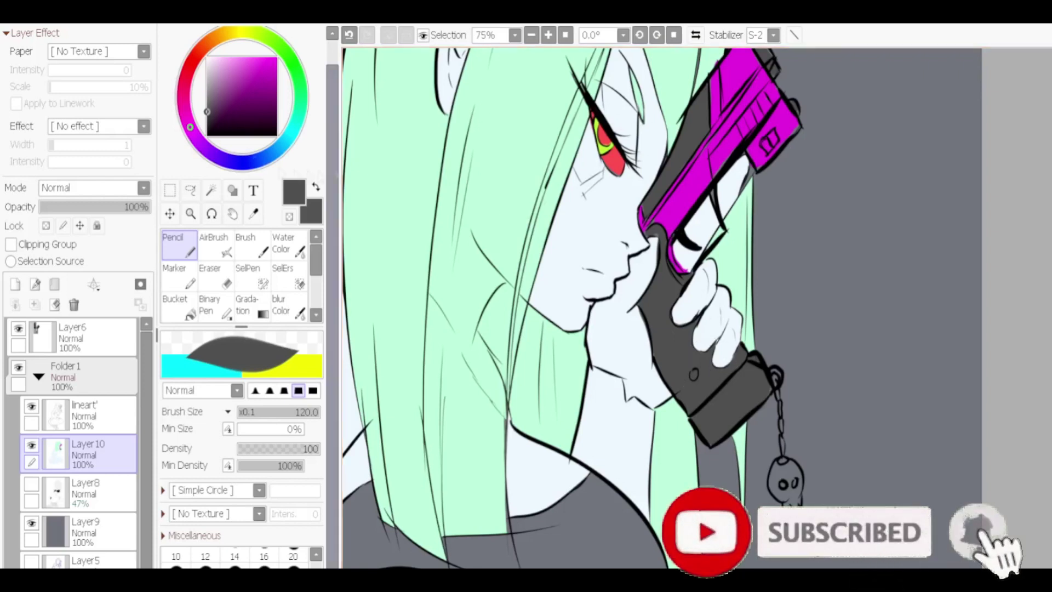
# Step: Paint the round emblem on the gun's grip in lighter grays with the Pencil
pyautogui.keyDown('alt'); pyautogui.click(822, 274); pyautogui.keyUp('alt')
pyautogui.moveTo(658, 295)
pyautogui.mouseDown()
pyautogui.moveTo(663, 340)
pyautogui.moveTo(674, 274)
pyautogui.moveTo(677, 340)
pyautogui.moveTo(663, 296)
pyautogui.mouseUp()
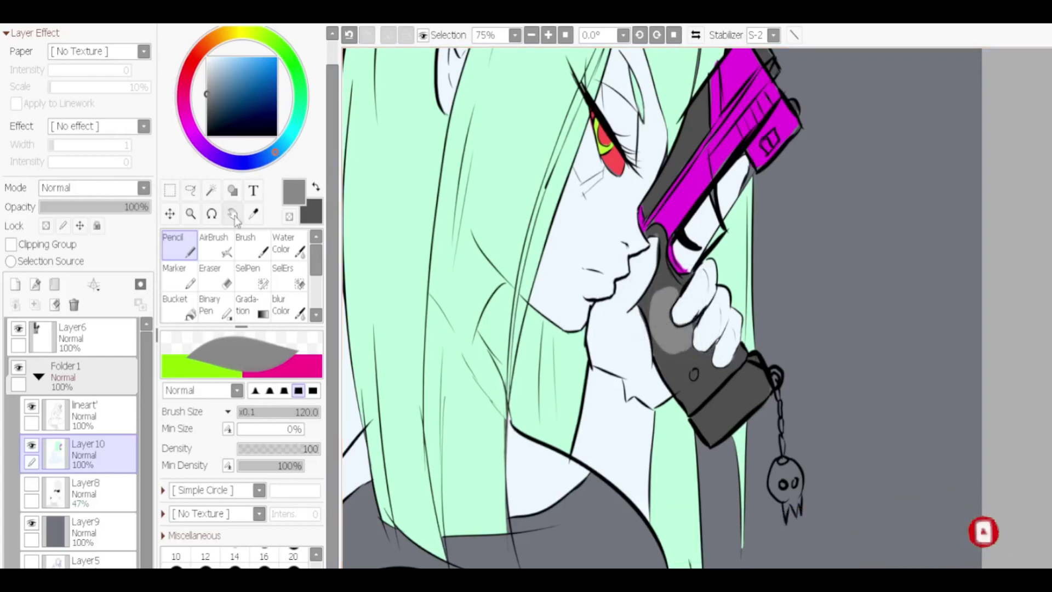
pyautogui.scroll(-5, 602, 307)
pyautogui.scroll(4, 466, 219)
pyautogui.scroll(3, 603, 274)
pyautogui.keyDown('alt'); pyautogui.click(633, 299); pyautogui.keyUp('alt')
pyautogui.moveTo(634, 299)
pyautogui.mouseDown()
pyautogui.moveTo(644, 339)
pyautogui.moveTo(658, 347)
pyautogui.moveTo(628, 294)
pyautogui.moveTo(634, 351)
pyautogui.moveTo(625, 335)
pyautogui.moveTo(625, 288)
pyautogui.moveTo(650, 280)
pyautogui.moveTo(656, 361)
pyautogui.moveTo(664, 351)
pyautogui.moveTo(643, 363)
pyautogui.moveTo(681, 342)
pyautogui.moveTo(634, 282)
pyautogui.moveTo(620, 285)
pyautogui.moveTo(652, 384)
pyautogui.mouseUp()
pyautogui.keyDown('alt'); pyautogui.click(652, 334); pyautogui.keyUp('alt')
pyautogui.moveTo(685, 318); pyautogui.dragTo(652, 383)
pyautogui.moveTo(608, 291); pyautogui.dragTo(669, 257)
pyautogui.scroll(-8, 630, 307)
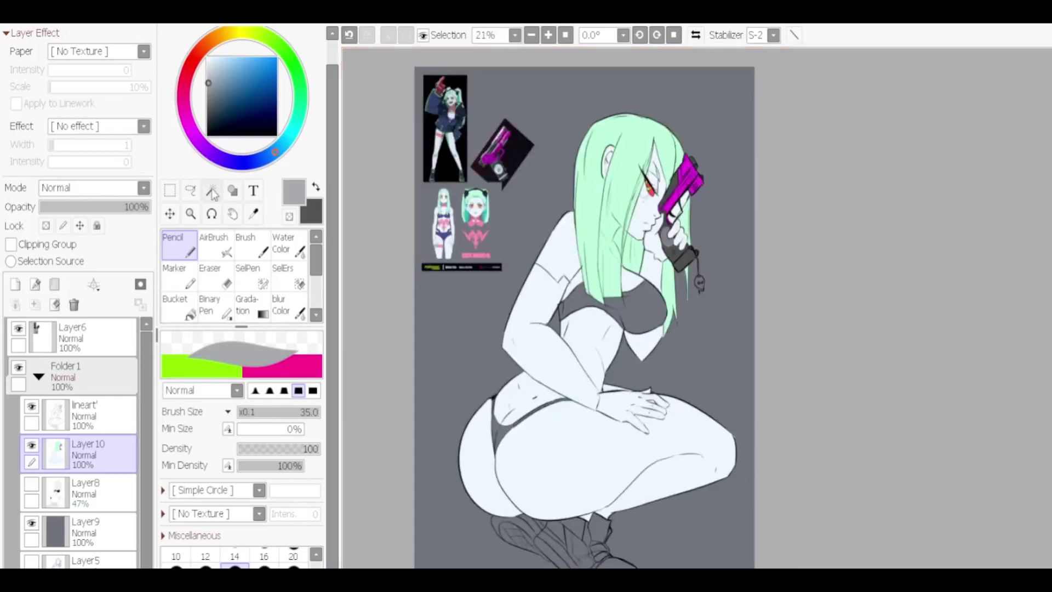
# Step: Select the bikini top's line-enclosed areas on the lineart' layer with the Magic Wand
pyautogui.click(211, 191)
pyautogui.click(82, 415)
pyautogui.scroll(1, 551, 278)
pyautogui.click(551, 279)
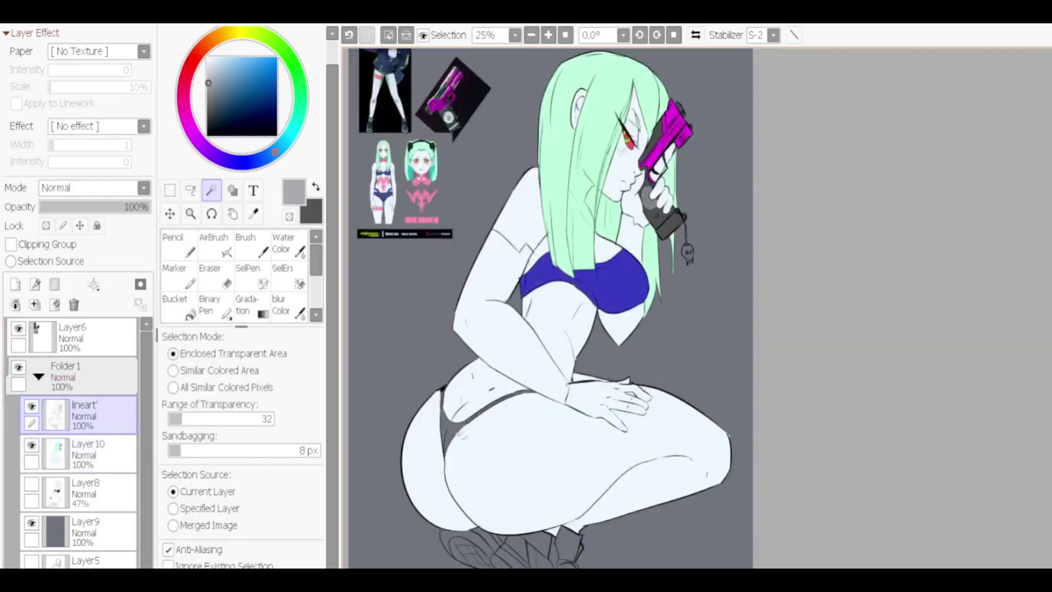
# Step: Paint the bikini top and the bikini bottom near-black on Layer10 with the Pencil
pyautogui.click(178, 244)
pyautogui.keyDown('alt'); pyautogui.click(613, 255); pyautogui.keyUp('alt')
pyautogui.click(82, 454)
pyautogui.scroll(3, 404, 465)
pyautogui.moveTo(446, 466); pyautogui.dragTo(474, 387)
pyautogui.moveTo(496, 502); pyautogui.dragTo(520, 474)
pyautogui.scroll(-1, 520, 383)
pyautogui.scroll(2, 619, 230)
pyautogui.moveTo(589, 170); pyautogui.dragTo(652, 277)
pyautogui.scroll(1, 713, 246)
pyautogui.moveTo(729, 246)
pyautogui.mouseDown()
pyautogui.moveTo(861, 403)
pyautogui.moveTo(719, 282)
pyautogui.moveTo(722, 219)
pyautogui.moveTo(975, 295)
pyautogui.moveTo(912, 255)
pyautogui.moveTo(795, 208)
pyautogui.moveTo(548, 258)
pyautogui.mouseUp()
pyautogui.scroll(-5, 548, 257)
pyautogui.scroll(1, 496, 364)
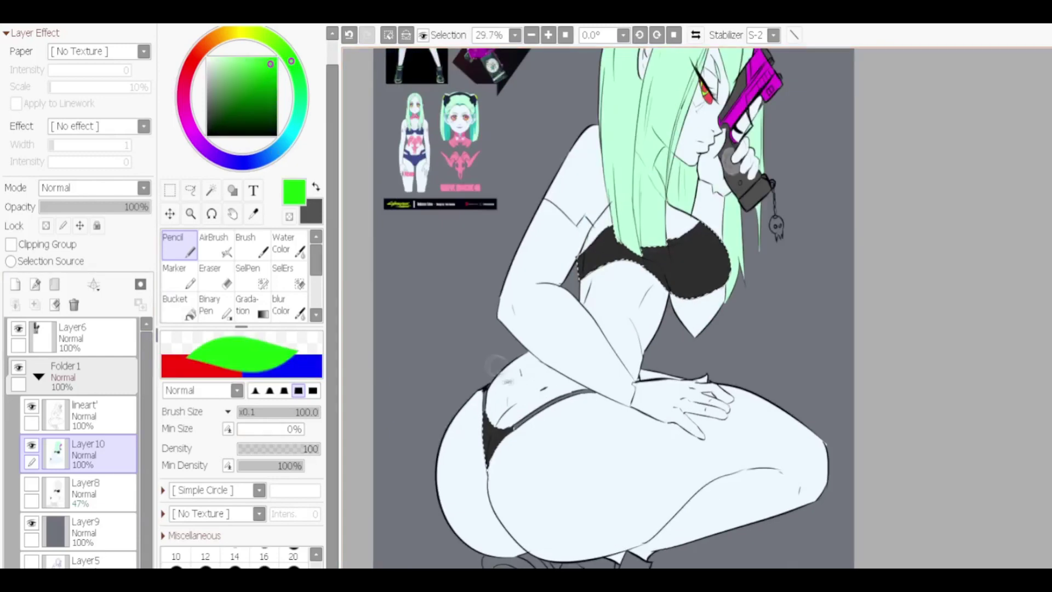
# Step: Paint the side straps of the bikini bottom bright green with the Pencil at brush size 35
pyautogui.scroll(3, 496, 365)
pyautogui.press('[')
pyautogui.press('[')
pyautogui.press('[')
pyautogui.press('[')
pyautogui.press('[')
pyautogui.press('[')
pyautogui.moveTo(464, 408)
pyautogui.mouseDown()
pyautogui.moveTo(473, 347)
pyautogui.moveTo(469, 356)
pyautogui.mouseUp()
pyautogui.hotkey('ctrl', 'z')
pyautogui.moveTo(543, 450)
pyautogui.mouseDown()
pyautogui.moveTo(666, 371)
pyautogui.moveTo(725, 357)
pyautogui.mouseUp()
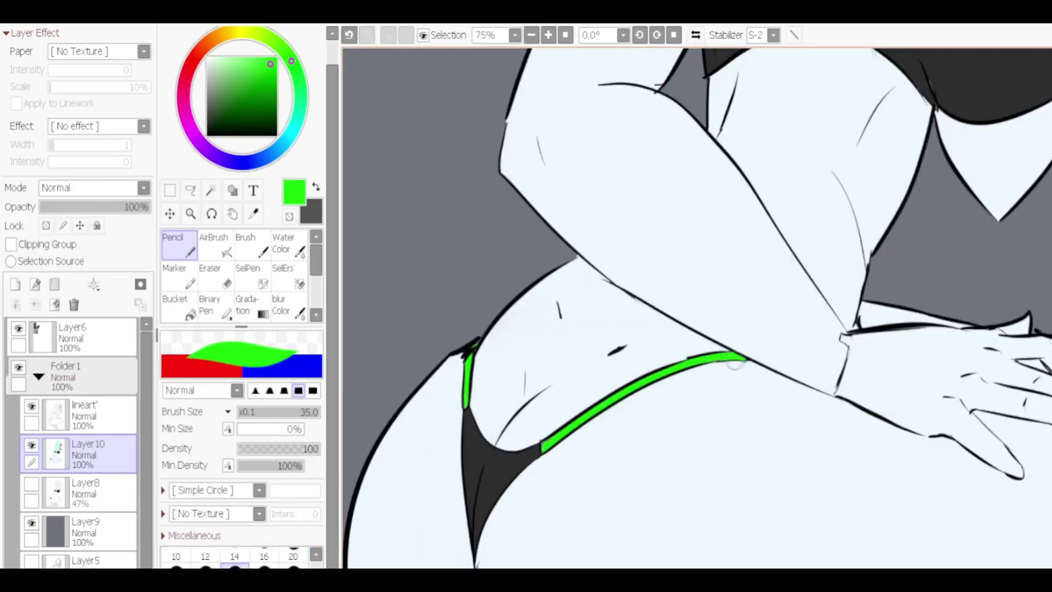
pyautogui.scroll(-4, 697, 308)
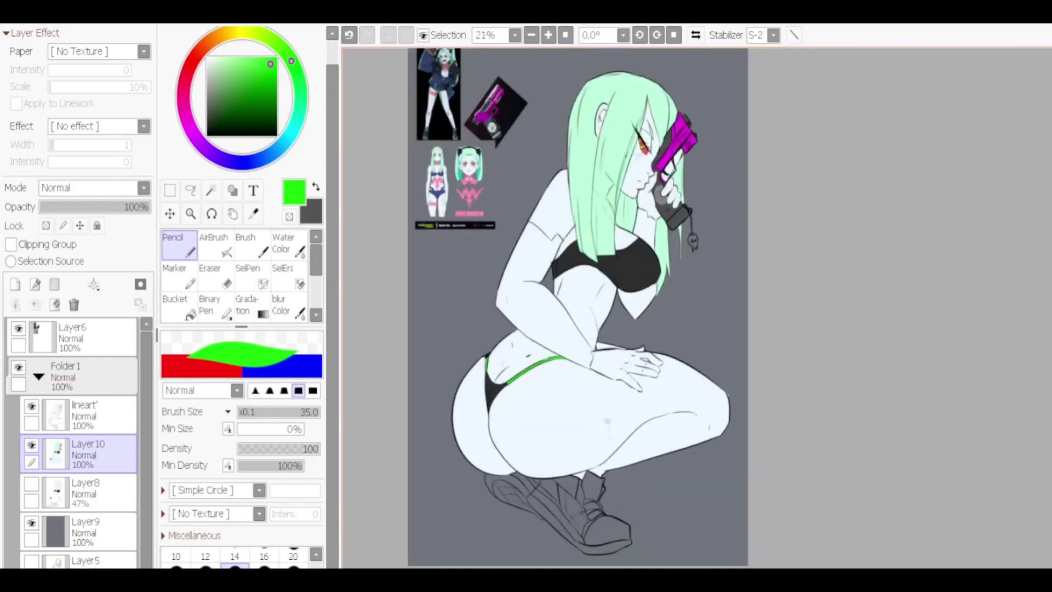
# Step: Sample the near-black of the bikini and select the shoes' ankle sections on lineart' with the Magic Wand
pyautogui.scroll(2, 581, 493)
pyautogui.click(253, 214)
pyautogui.click(614, 159)
pyautogui.click(211, 190)
pyautogui.click(82, 415)
pyautogui.click(551, 485)
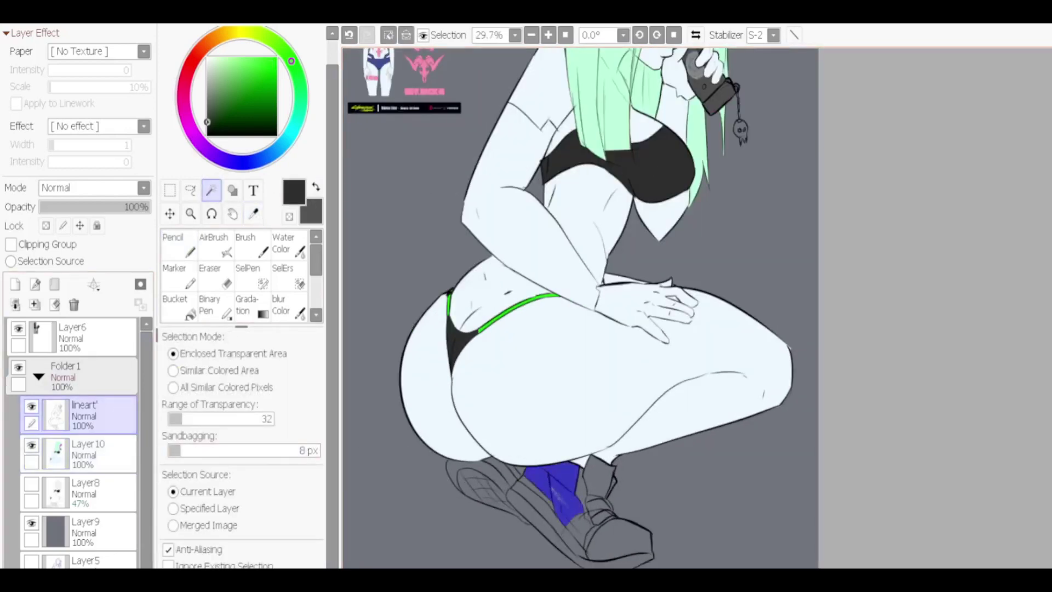
pyautogui.click(600, 477)
pyautogui.click(612, 512)
pyautogui.hotkey('ctrl', 'z')
pyautogui.hotkey('ctrl', 'z')
pyautogui.click(600, 477)
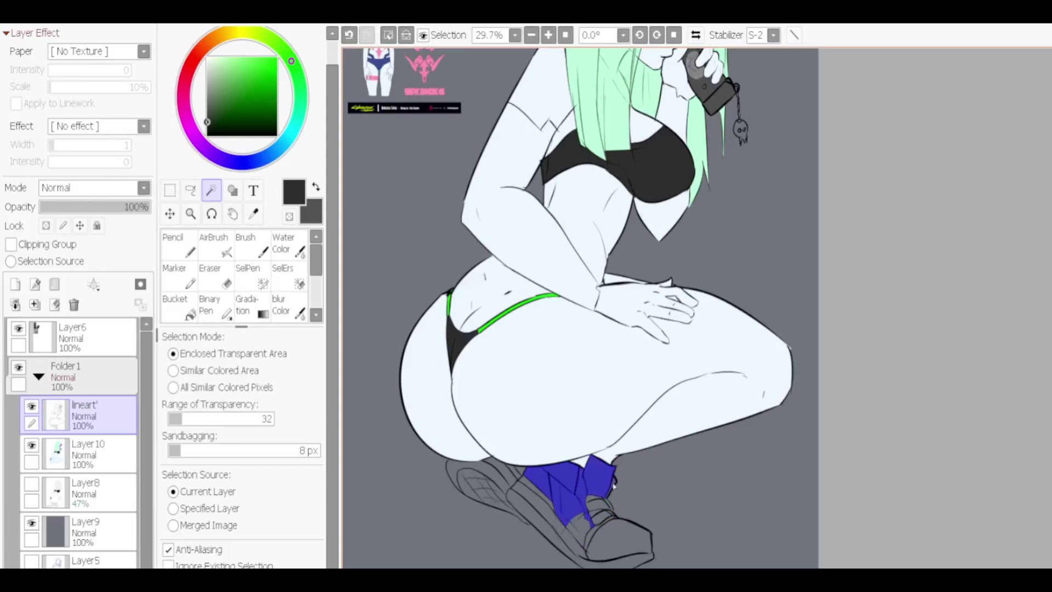
# Step: Add the remaining shoe sections to the selection and paint the shoes near-black on Layer10
pyautogui.click(612, 534)
pyautogui.click(540, 493)
pyautogui.hotkey('ctrl', 'z')
pyautogui.click(517, 475)
pyautogui.click(491, 475)
pyautogui.click(179, 244)
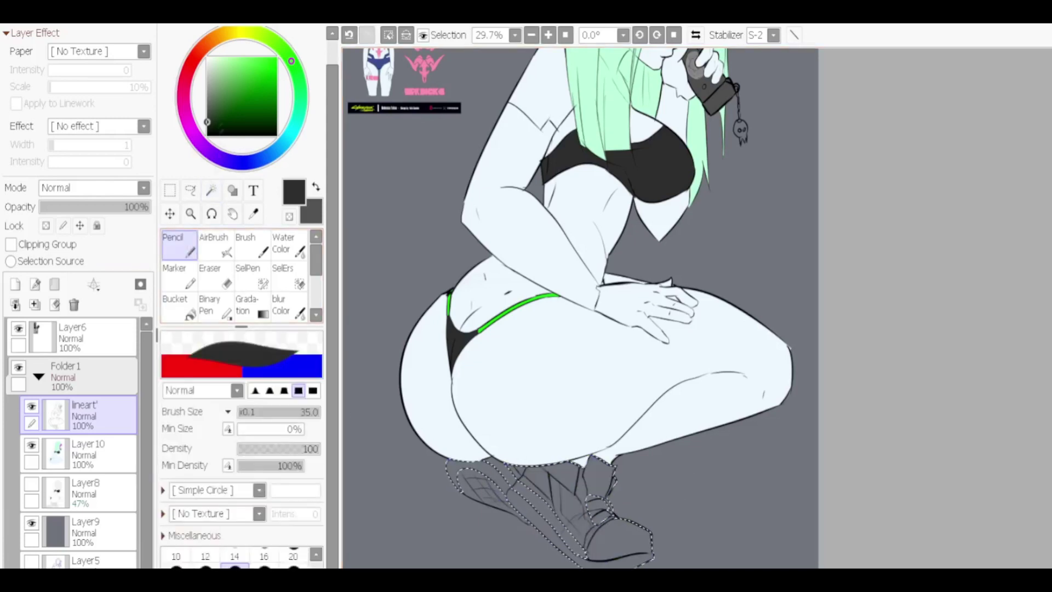
pyautogui.click(82, 454)
pyautogui.moveTo(509, 482); pyautogui.dragTo(614, 526)
# Step: Sample the straps' green, clear the selection, and paint the shoe's long side stripe on a new layer below Layer10
pyautogui.keyDown('alt'); pyautogui.click(518, 310); pyautogui.keyUp('alt')
pyautogui.click(83, 490)
pyautogui.hotkey('ctrl', 'd')
pyautogui.click(15, 284)
pyautogui.moveTo(485, 463); pyautogui.dragTo(581, 553)
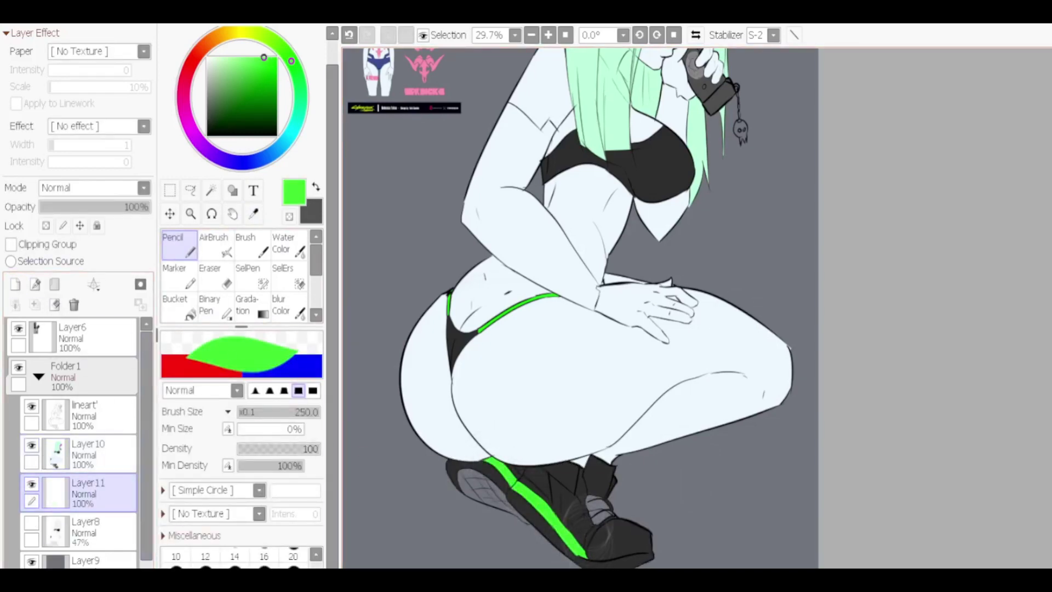
# Step: Paint the shoe's sole and lace area bright green on Layer11, reducing the brush size to 40
pyautogui.moveTo(587, 496); pyautogui.dragTo(608, 513)
pyautogui.moveTo(466, 480)
pyautogui.mouseDown()
pyautogui.moveTo(474, 508)
pyautogui.moveTo(526, 548)
pyautogui.mouseUp()
pyautogui.scroll(2, 458, 481)
pyautogui.hotkey('ctrl', 'z')
pyautogui.press('[')
pyautogui.press('[')
pyautogui.press('[')
pyautogui.press('[')
pyautogui.press('[')
pyautogui.press('[')
pyautogui.press('[')
pyautogui.press('[')
pyautogui.press('[')
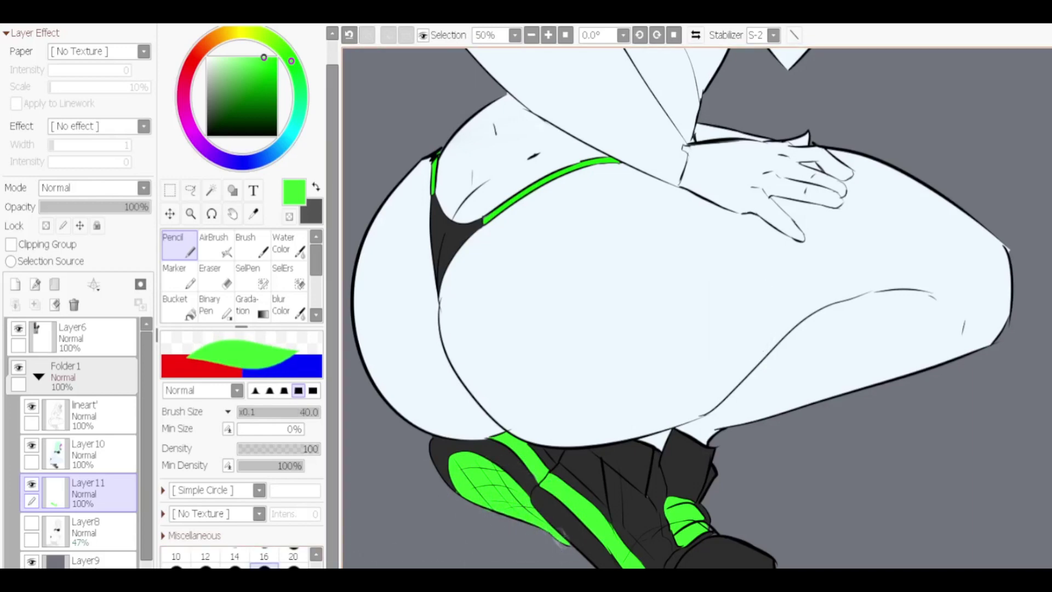
# Step: Sample pink from the reference tattoo and merge Layer10 down into Layer11
pyautogui.scroll(-2, 653, 342)
pyautogui.scroll(-2, 548, 307)
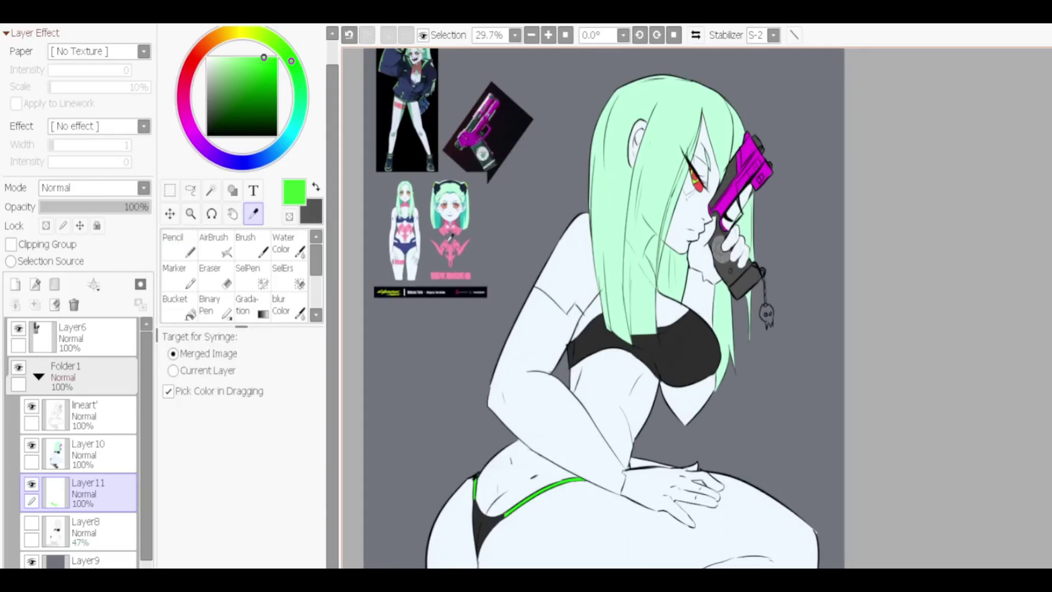
pyautogui.keyDown('alt'); pyautogui.click(450, 241); pyautogui.keyUp('alt')
pyautogui.scroll(2, 603, 327)
pyautogui.click(87, 453)
pyautogui.click(35, 304)
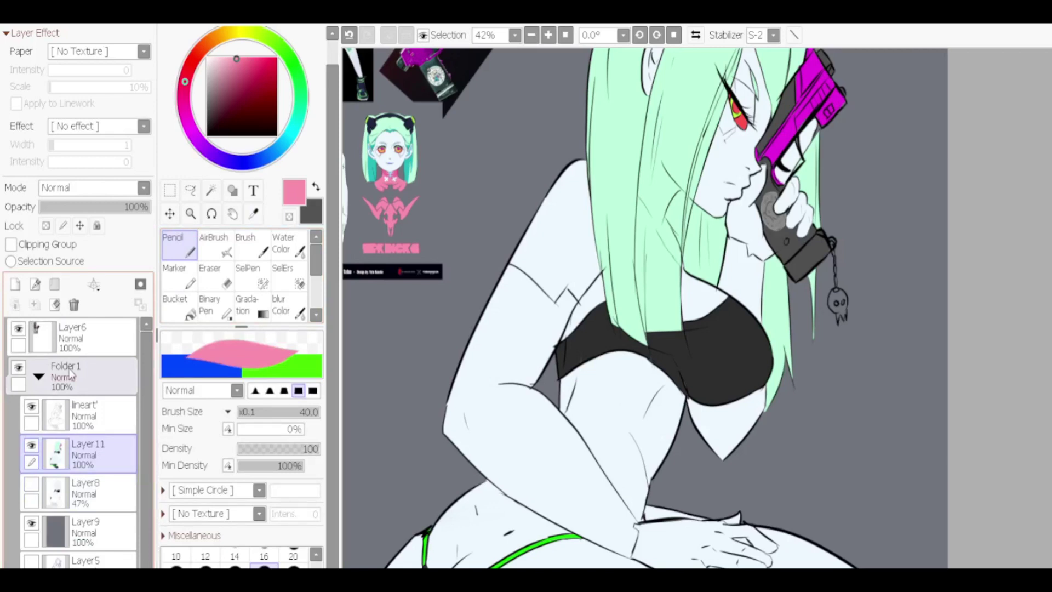
# Step: Paint the pink angular tattoo on the side of the torso below the bikini top at brush size 40
pyautogui.moveTo(613, 370); pyautogui.dragTo(639, 438)
pyautogui.moveTo(622, 378)
pyautogui.mouseDown()
pyautogui.moveTo(646, 434)
pyautogui.moveTo(628, 400)
pyautogui.mouseUp()
pyautogui.moveTo(650, 469); pyautogui.dragTo(643, 432)
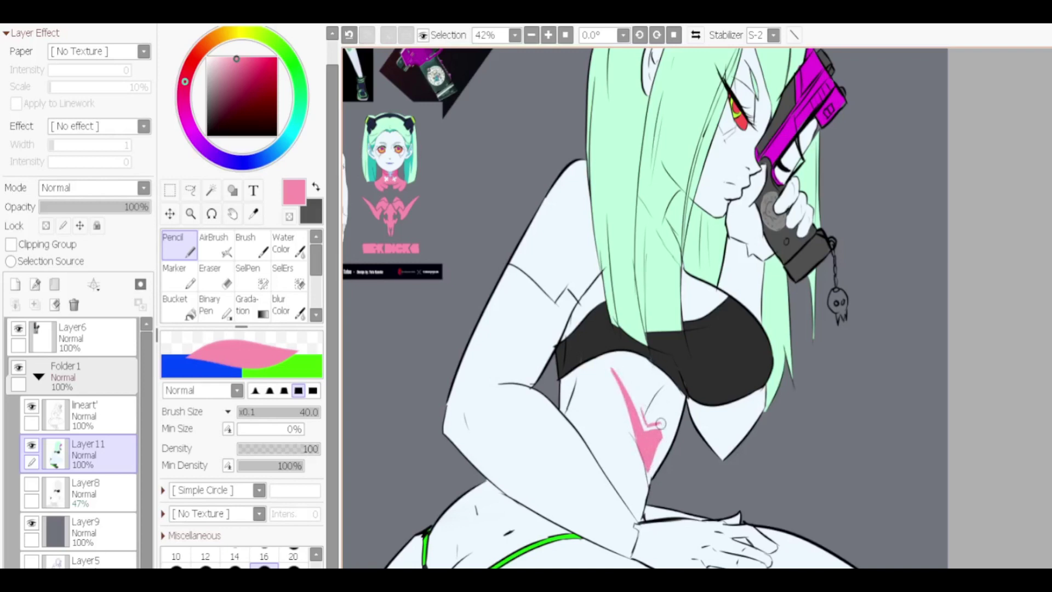
pyautogui.moveTo(647, 411)
pyautogui.mouseDown()
pyautogui.moveTo(672, 447)
pyautogui.moveTo(680, 400)
pyautogui.mouseUp()
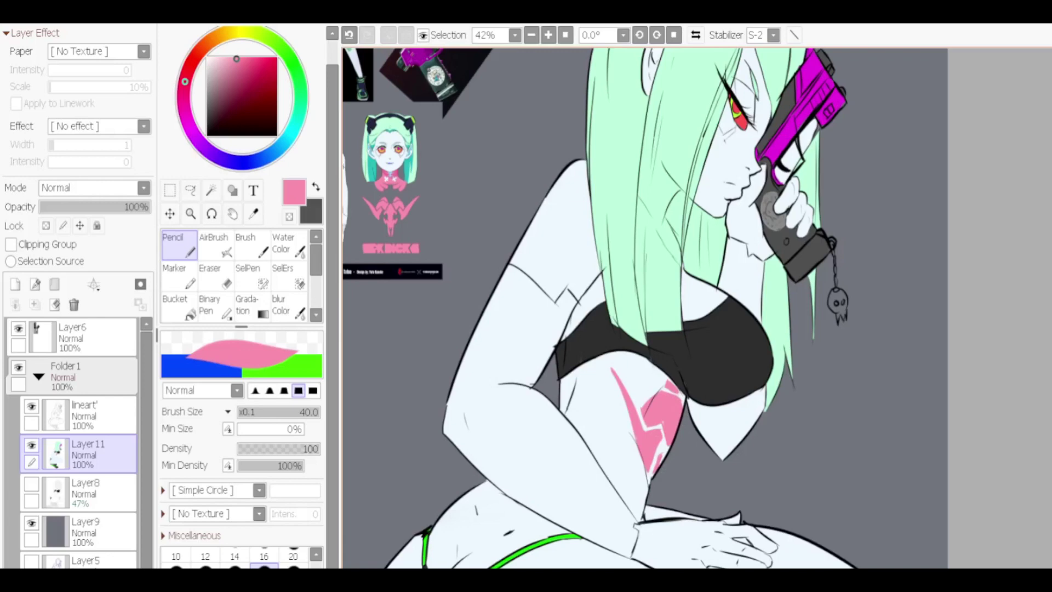
# Step: Select the thigh area from lineart' with the Magic Wand and outline a pink band across the thigh on Layer11
pyautogui.scroll(-2, 671, 408)
pyautogui.scroll(3, 434, 252)
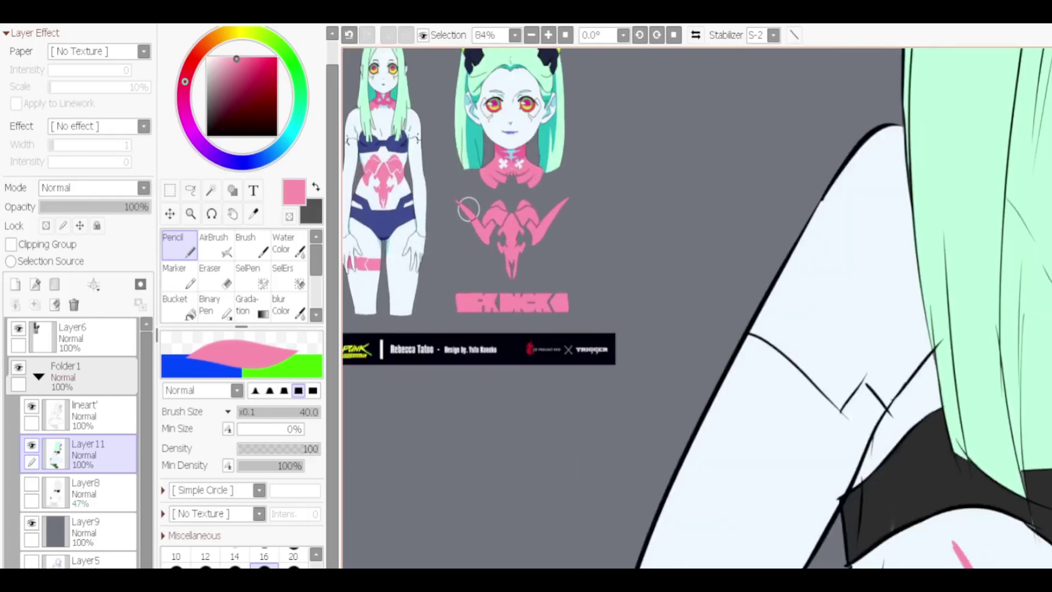
pyautogui.scroll(-3, 386, 88)
pyautogui.scroll(2, 707, 405)
pyautogui.press('w')
pyautogui.click(82, 415)
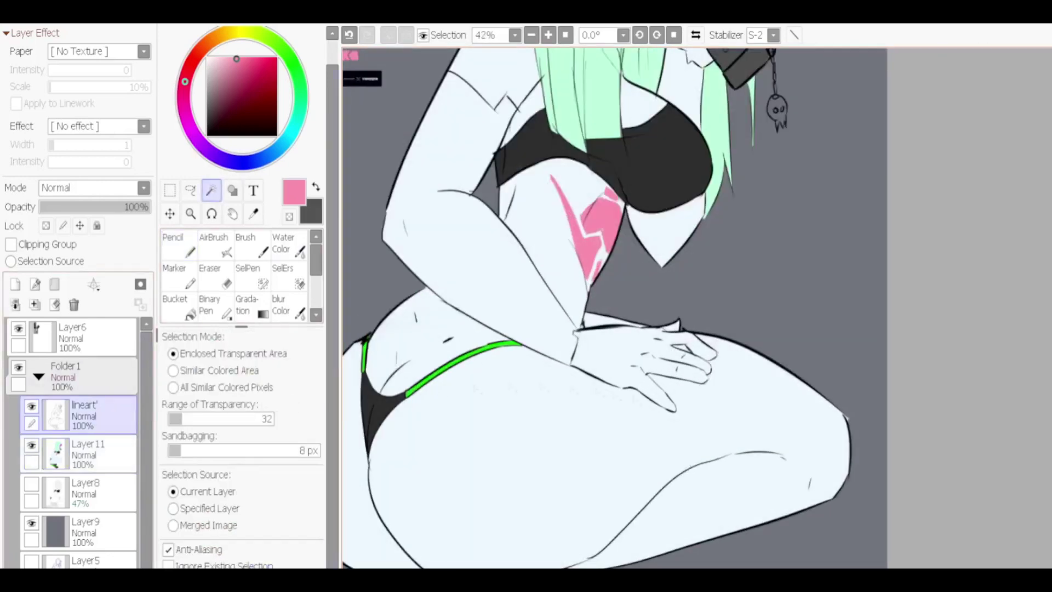
pyautogui.click(713, 465)
pyautogui.press('n')
pyautogui.moveTo(652, 422); pyautogui.dragTo(665, 490)
pyautogui.hotkey('ctrl', 'z')
pyautogui.click(82, 454)
pyautogui.moveTo(652, 403)
pyautogui.mouseDown()
pyautogui.moveTo(666, 485)
pyautogui.moveTo(712, 463)
pyautogui.moveTo(711, 362)
pyautogui.mouseUp()
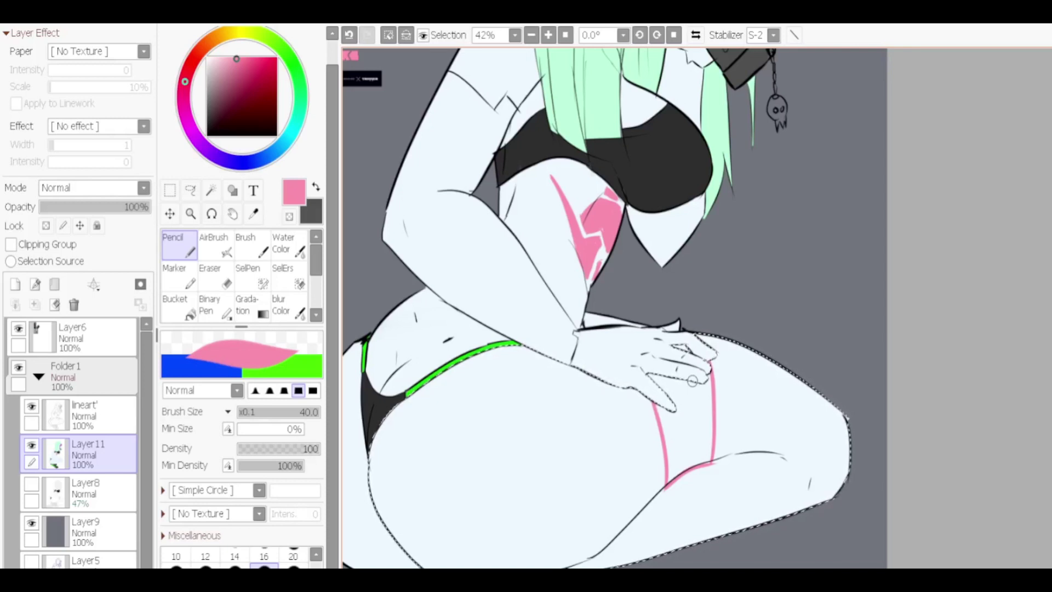
# Step: Fill the outlined thigh band with solid pink, including between the fingers, at brush size 120
pyautogui.press(']')
pyautogui.press(']')
pyautogui.press(']')
pyautogui.press(']')
pyautogui.press(']')
pyautogui.press(']')
pyautogui.press(']')
pyautogui.moveTo(660, 378); pyautogui.dragTo(678, 457)
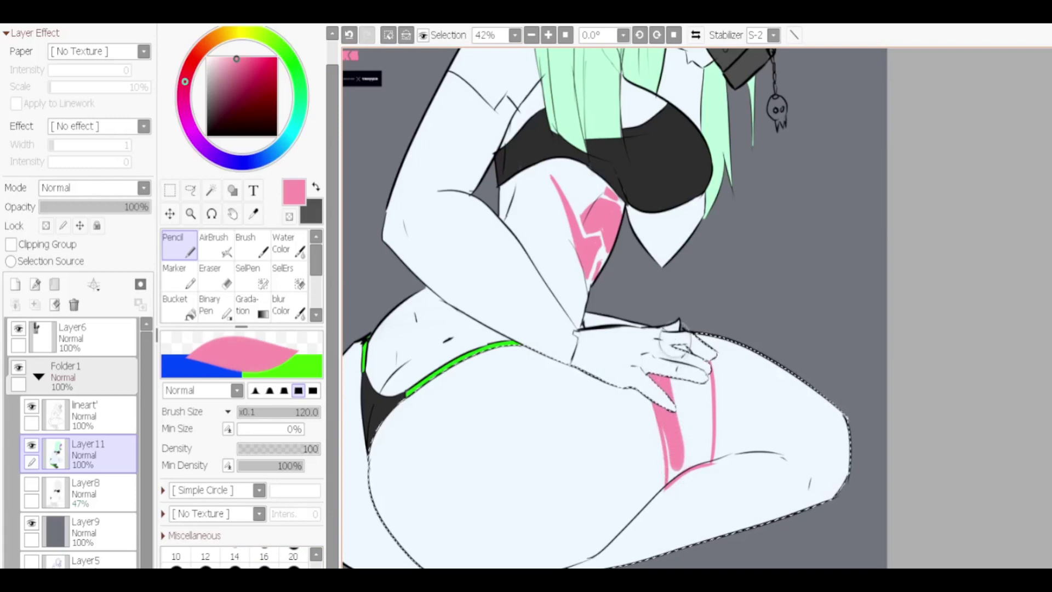
pyautogui.moveTo(675, 357); pyautogui.dragTo(668, 469)
pyautogui.moveTo(696, 378)
pyautogui.mouseDown()
pyautogui.moveTo(695, 455)
pyautogui.moveTo(679, 473)
pyautogui.mouseUp()
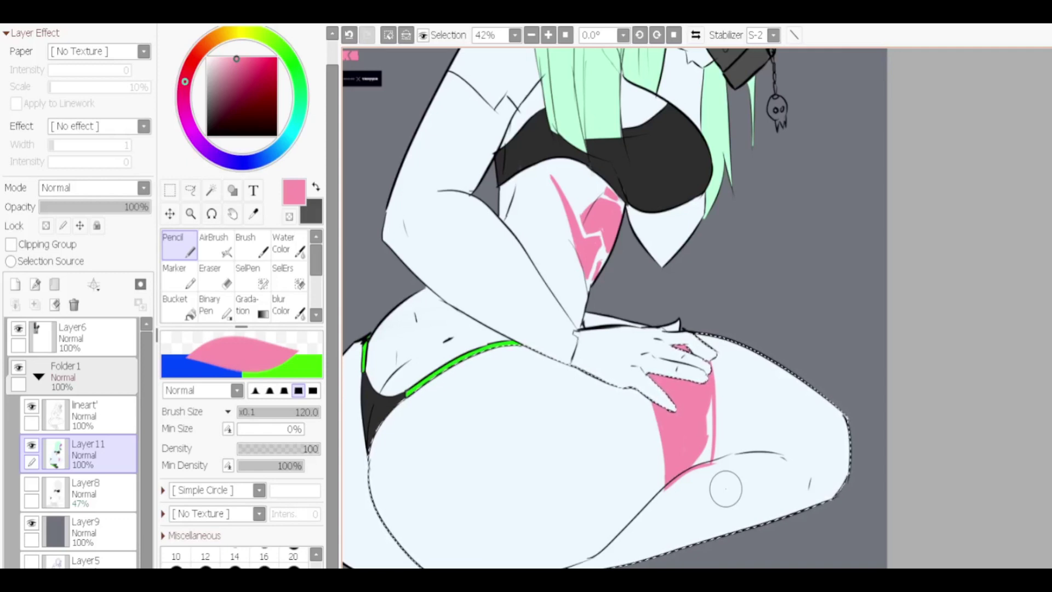
pyautogui.moveTo(704, 463); pyautogui.dragTo(677, 476)
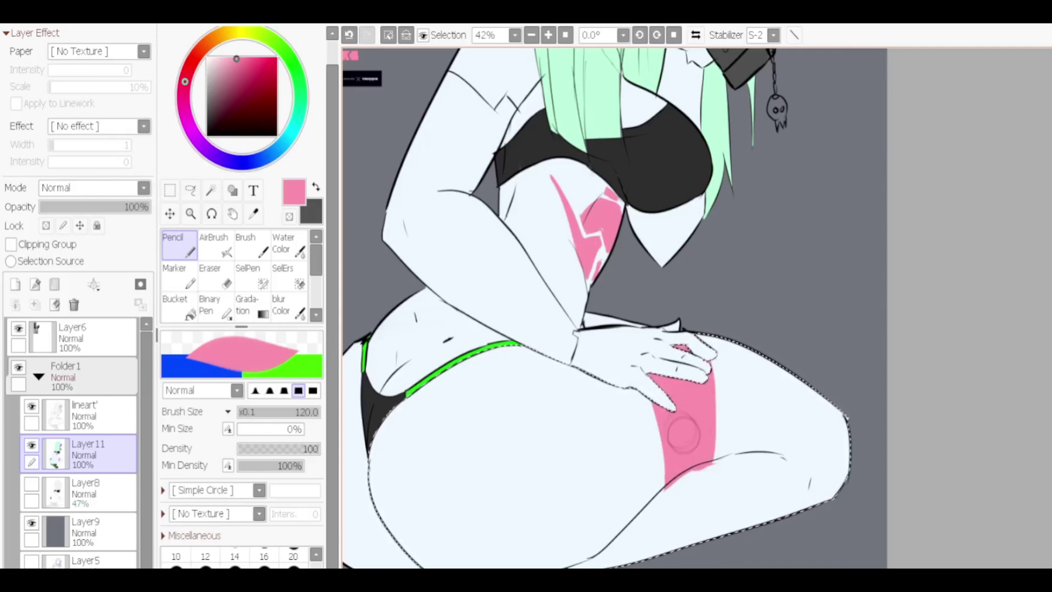
# Step: Trim the thigh band's edge with the sampled pale skin color and cut thin lines across its upper part
pyautogui.keyDown('alt'); pyautogui.click(734, 350); pyautogui.keyUp('alt')
pyautogui.hotkey('ctrl', 'z')
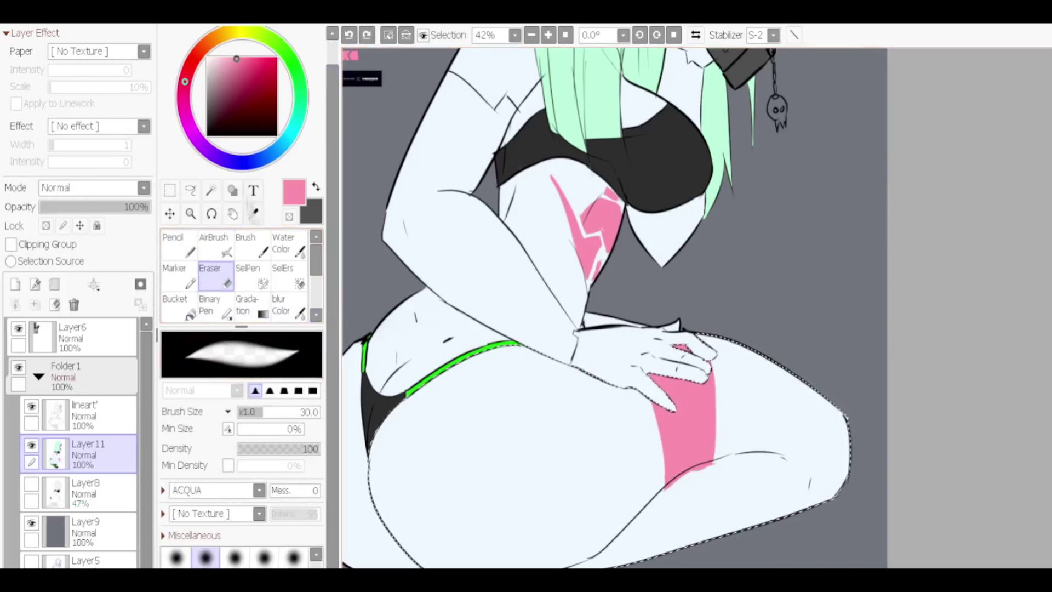
pyautogui.moveTo(652, 490)
pyautogui.mouseDown()
pyautogui.moveTo(723, 463)
pyautogui.moveTo(702, 360)
pyautogui.mouseUp()
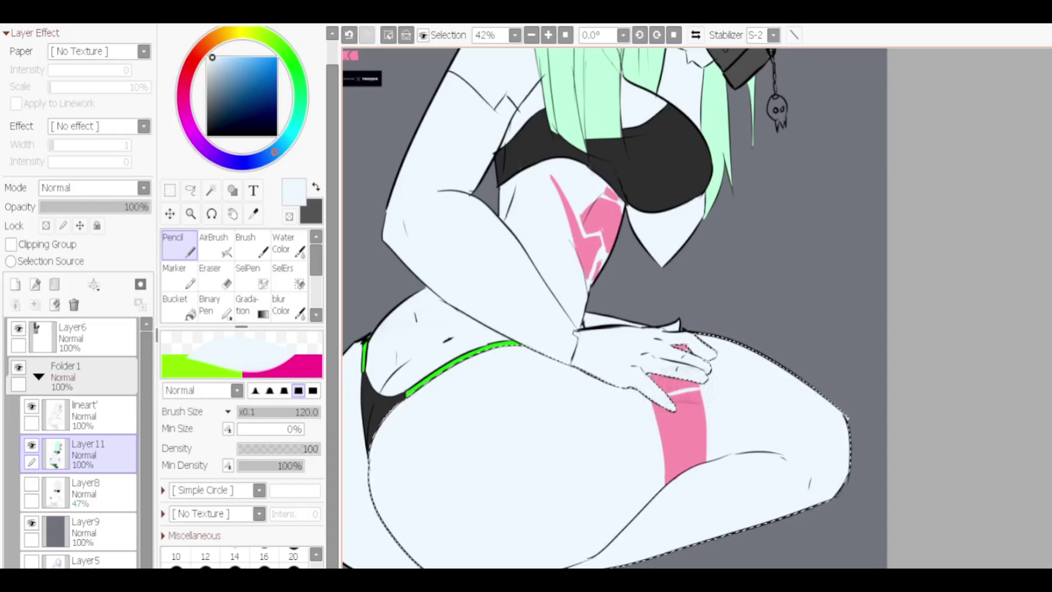
pyautogui.moveTo(697, 390)
pyautogui.mouseDown()
pyautogui.moveTo(653, 384)
pyautogui.moveTo(658, 407)
pyautogui.mouseUp()
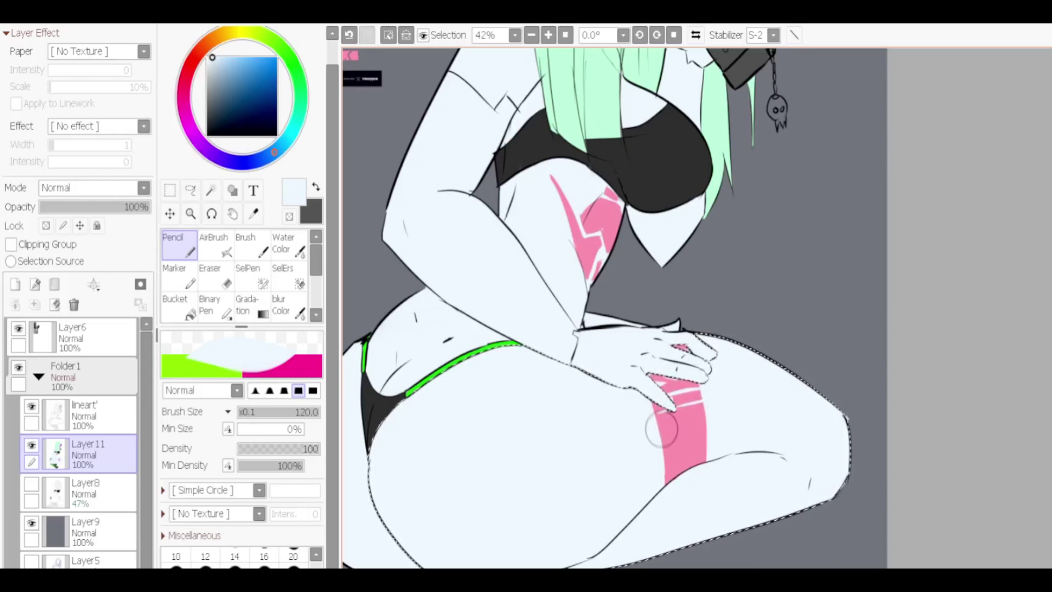
pyautogui.hotkey('ctrl', 'z')
pyautogui.scroll(-1, 685, 340)
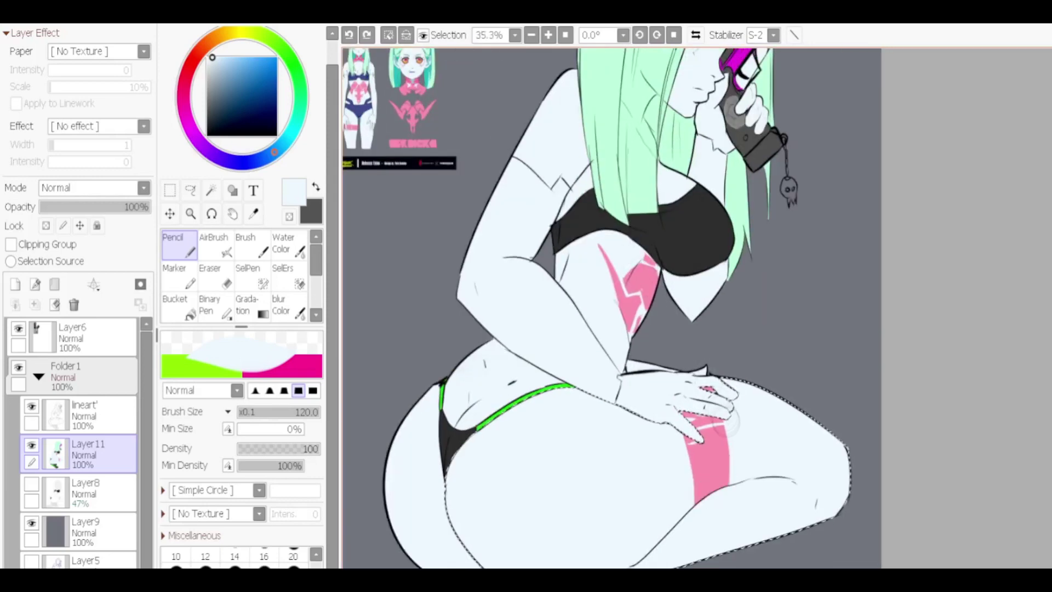
# Step: Carve curved, letter-like tattoo shapes into the pink thigh band with thin strokes of pale skin color
pyautogui.scroll(4, 688, 449)
pyautogui.hotkey('ctrl', 'z')
pyautogui.moveTo(732, 455); pyautogui.dragTo(653, 460)
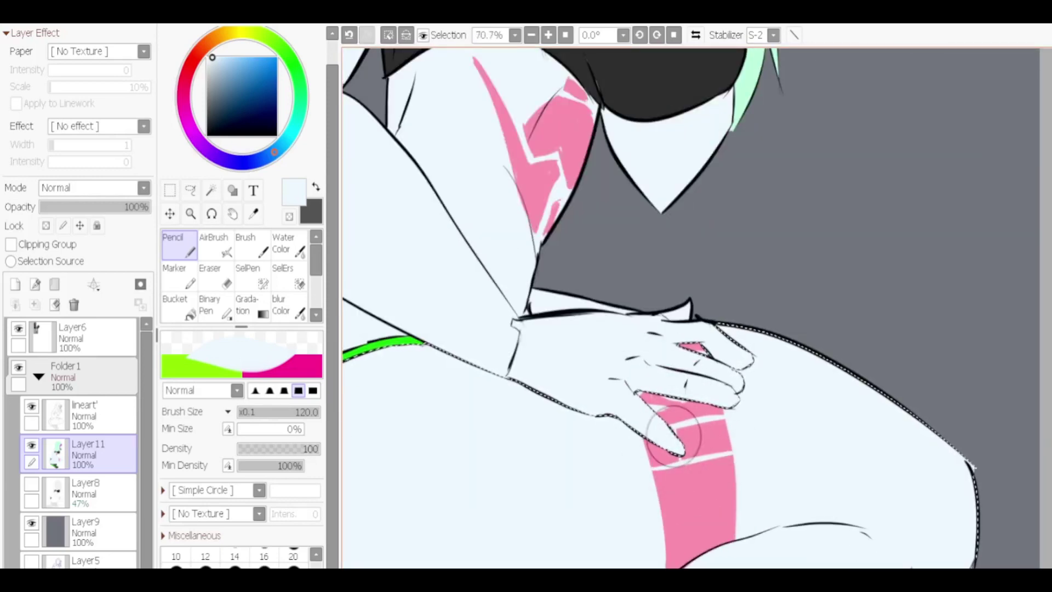
pyautogui.hotkey('ctrl', 'z')
pyautogui.moveTo(732, 523)
pyautogui.mouseDown()
pyautogui.moveTo(666, 548)
pyautogui.moveTo(685, 527)
pyautogui.moveTo(704, 539)
pyautogui.mouseUp()
pyautogui.hotkey('ctrl', 'z')
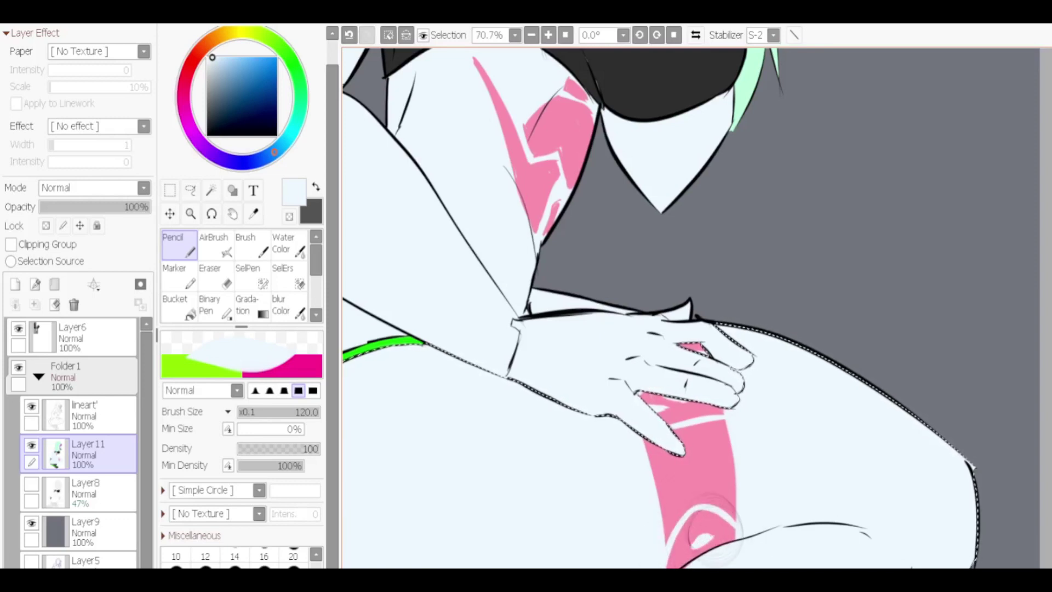
pyautogui.moveTo(665, 467); pyautogui.dragTo(691, 518)
pyautogui.hotkey('ctrl', 'z')
pyautogui.hotkey('ctrl', 'z')
pyautogui.moveTo(687, 445); pyautogui.dragTo(722, 432)
pyautogui.moveTo(670, 471); pyautogui.dragTo(756, 465)
pyautogui.scroll(-5, 754, 454)
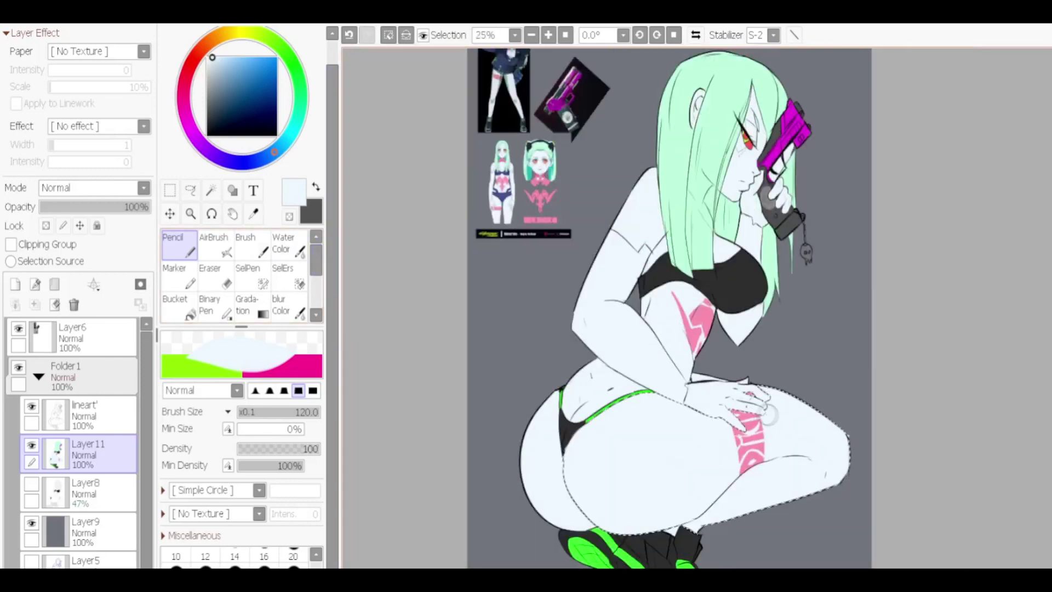
# Step: Rework the carved shapes in the thigh tattoo's upper part beside the fingers and clear the selection
pyautogui.scroll(5, 746, 438)
pyautogui.hotkey('ctrl', 'z')
pyautogui.moveTo(712, 436)
pyautogui.mouseDown()
pyautogui.moveTo(746, 416)
pyautogui.moveTo(754, 449)
pyautogui.mouseUp()
pyautogui.hotkey('ctrl', 'z')
pyautogui.hotkey('ctrl', 'z')
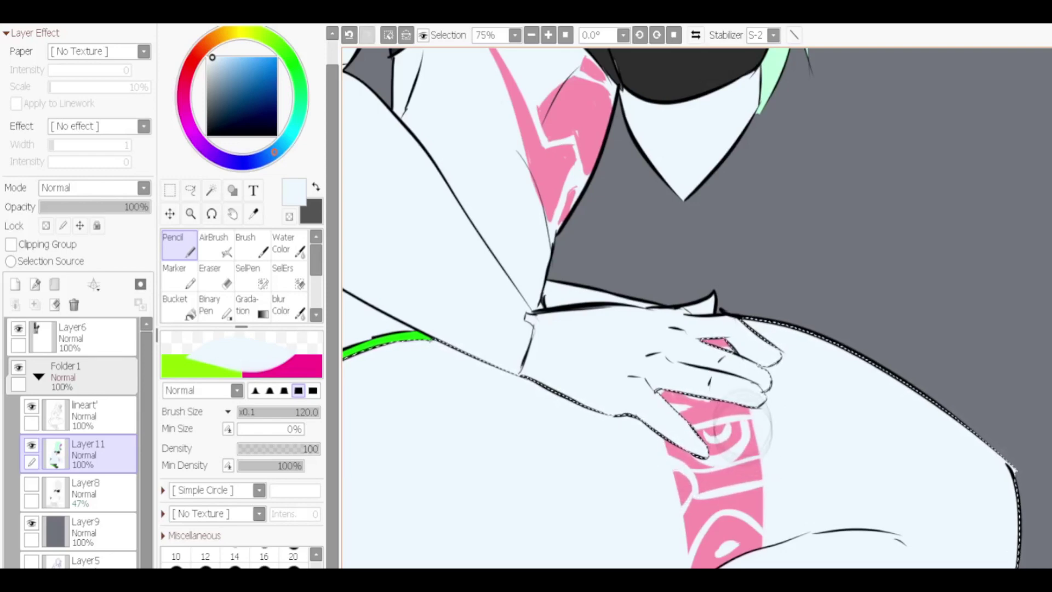
pyautogui.scroll(-3, 750, 438)
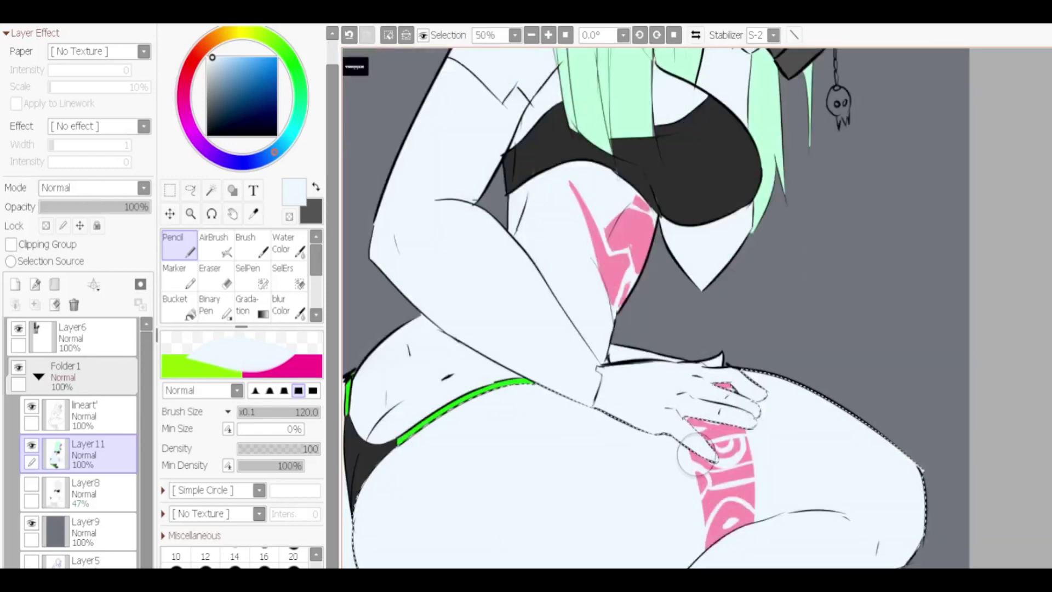
pyautogui.keyDown('alt'); pyautogui.click(718, 471); pyautogui.keyUp('alt')
pyautogui.hotkey('ctrl', 'z')
pyautogui.moveTo(721, 435); pyautogui.dragTo(745, 447)
pyautogui.hotkey('ctrl', 'z')
pyautogui.keyDown('alt'); pyautogui.click(737, 433); pyautogui.keyUp('alt')
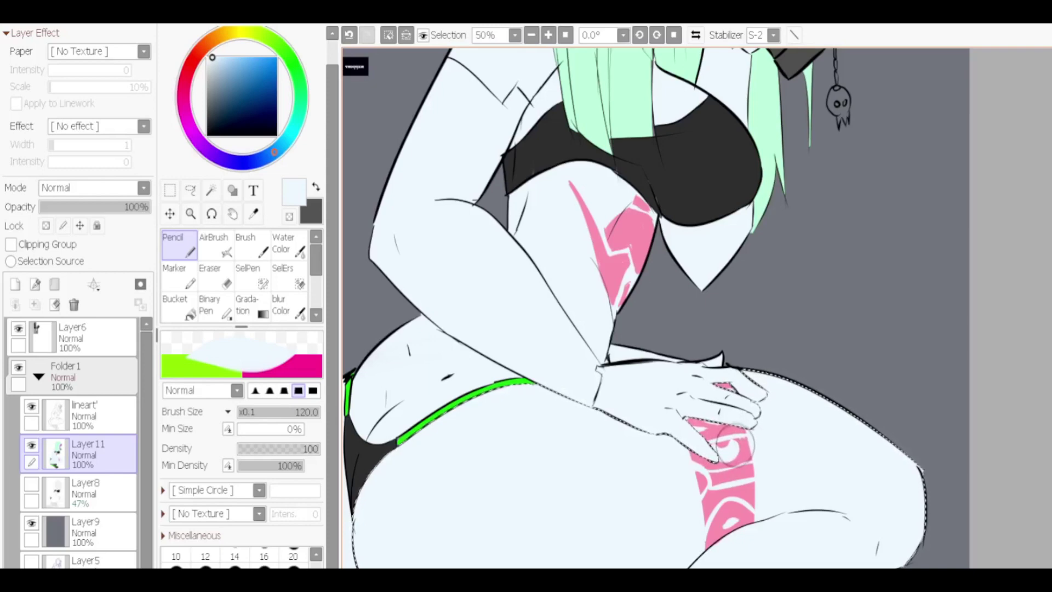
pyautogui.scroll(-3, 718, 431)
pyautogui.hotkey('ctrl', 'd')
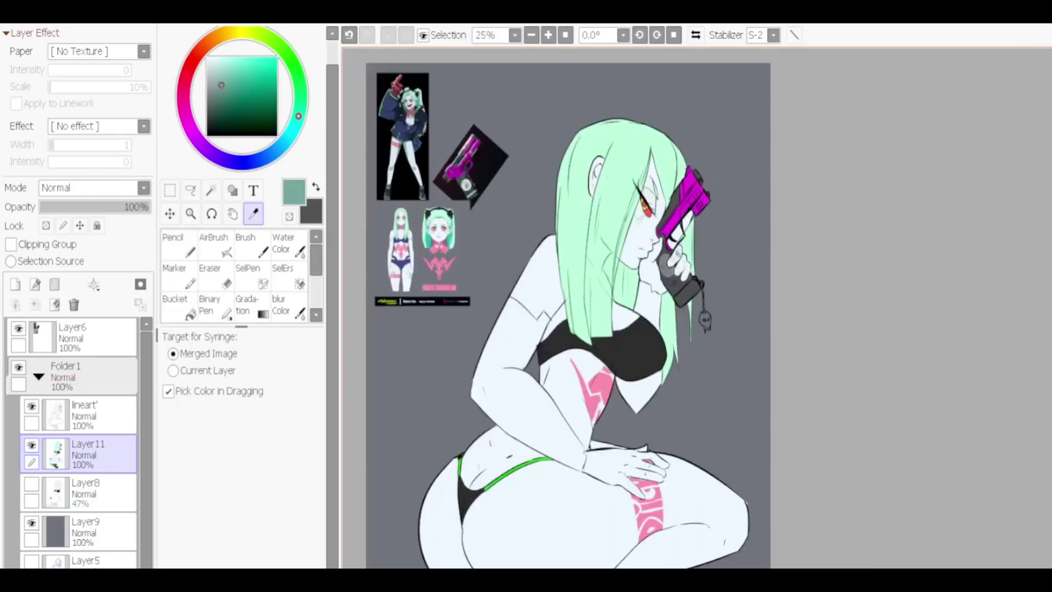
# Step: Add a layer clipped to the flat colors and paint muted teal shadows on the hair, arms, chest and waist at brush size 100
pyautogui.scroll(1, 603, 307)
pyautogui.hotkey('ctrl', 'shift', 'n')
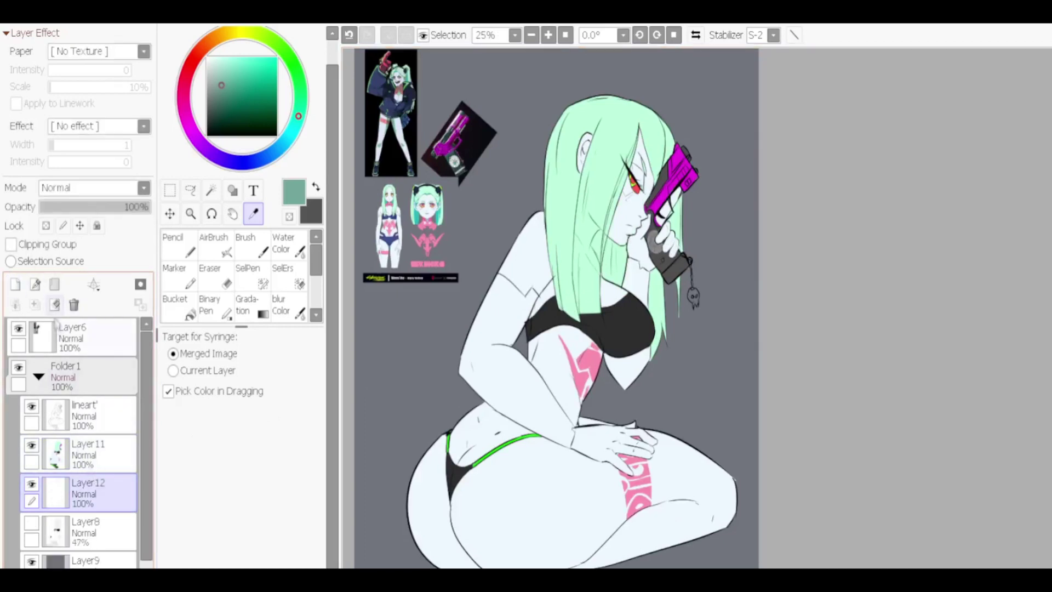
pyautogui.hotkey('ctrl', 'alt', 'g')
pyautogui.press('n')
pyautogui.press('[')
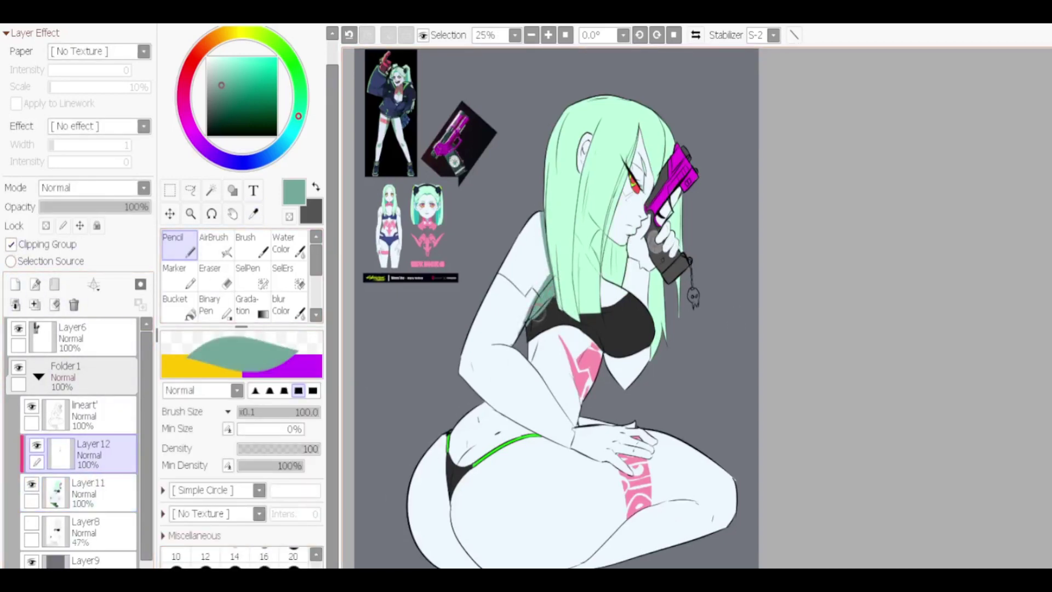
pyautogui.moveTo(653, 349); pyautogui.dragTo(589, 316)
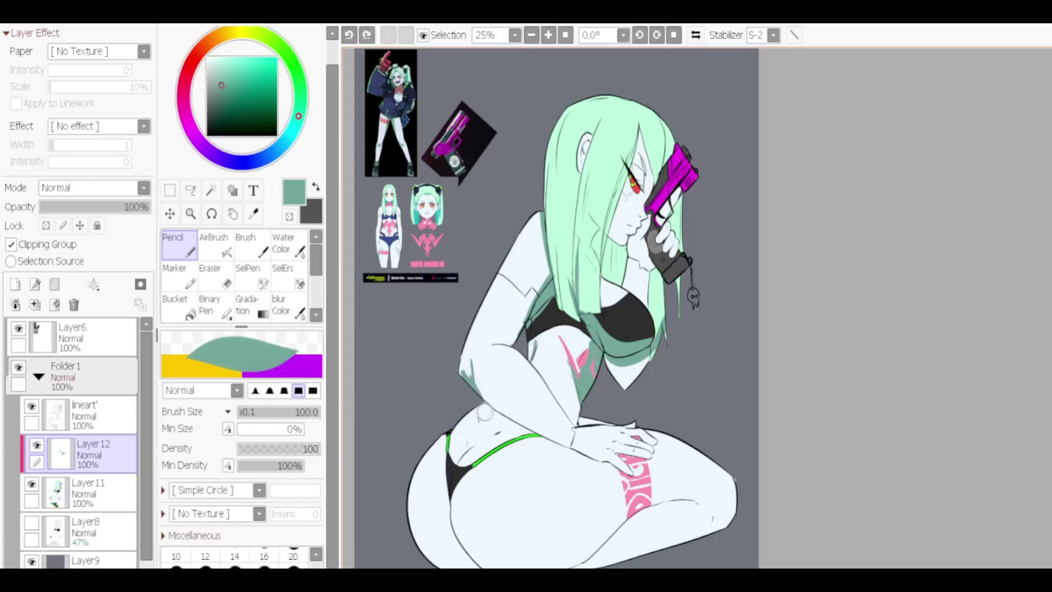
pyautogui.moveTo(486, 412); pyautogui.dragTo(607, 456)
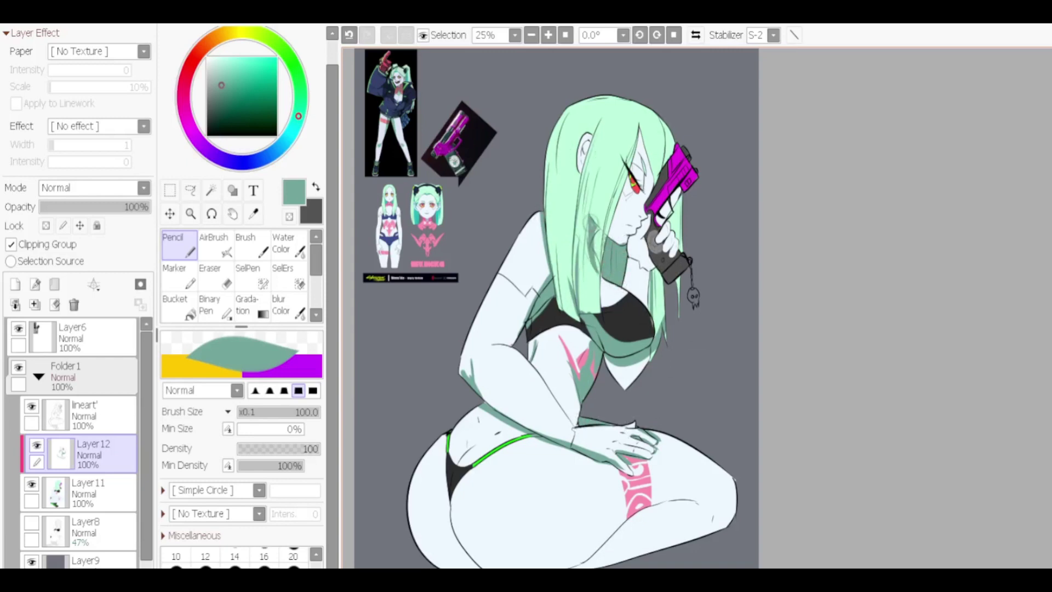
# Step: Shade the gun-holding hand in muted teal, and refine the small face and ear shadows at brush size 40
pyautogui.scroll(2, 639, 215)
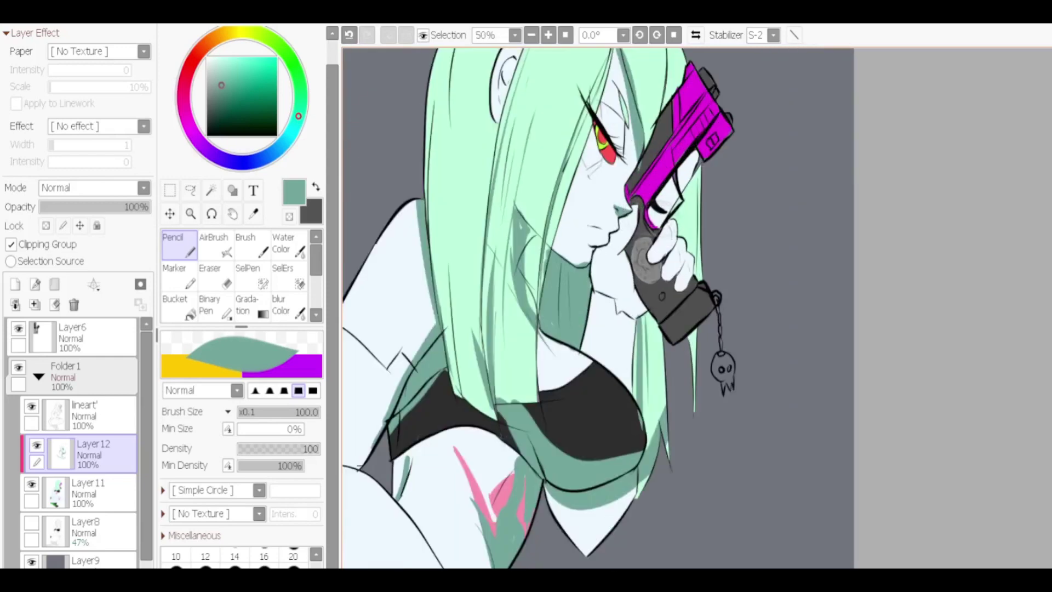
pyautogui.moveTo(630, 221); pyautogui.dragTo(625, 252)
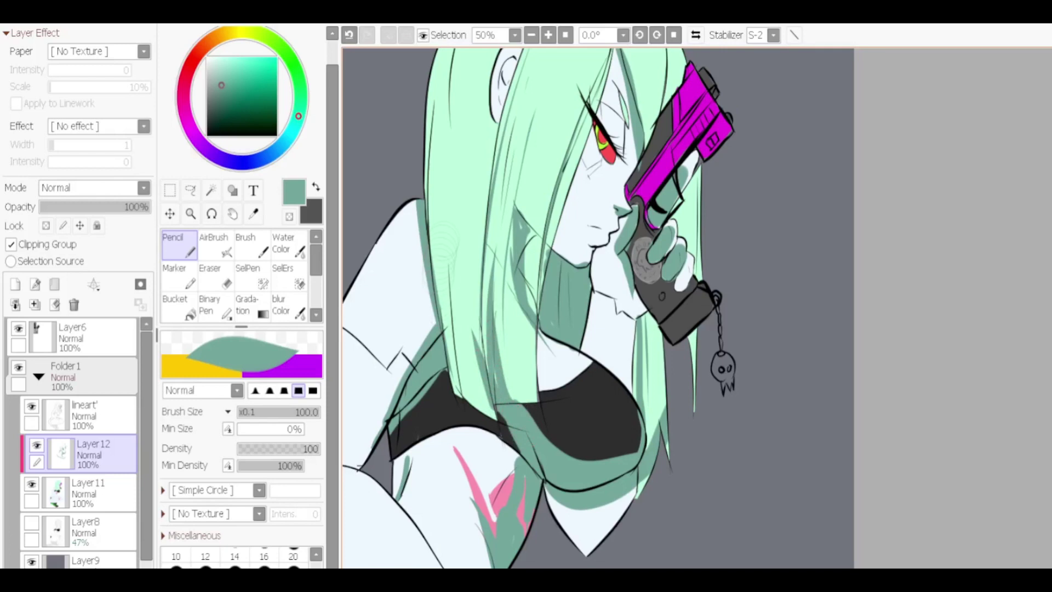
pyautogui.press('[')
pyautogui.press('[')
pyautogui.press('[')
pyautogui.press('[')
pyautogui.press('[')
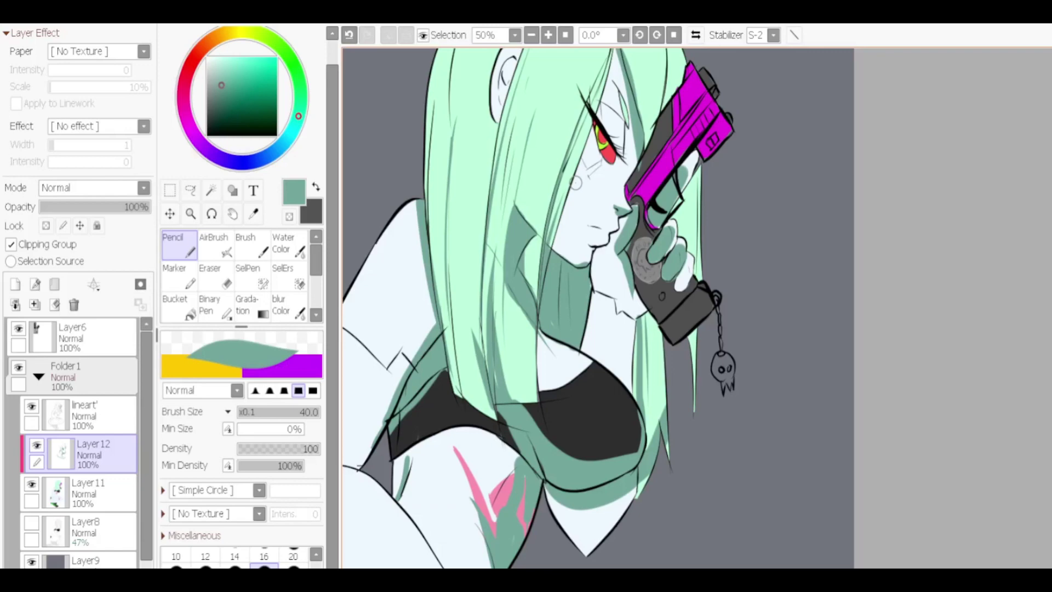
pyautogui.scroll(-2, 575, 183)
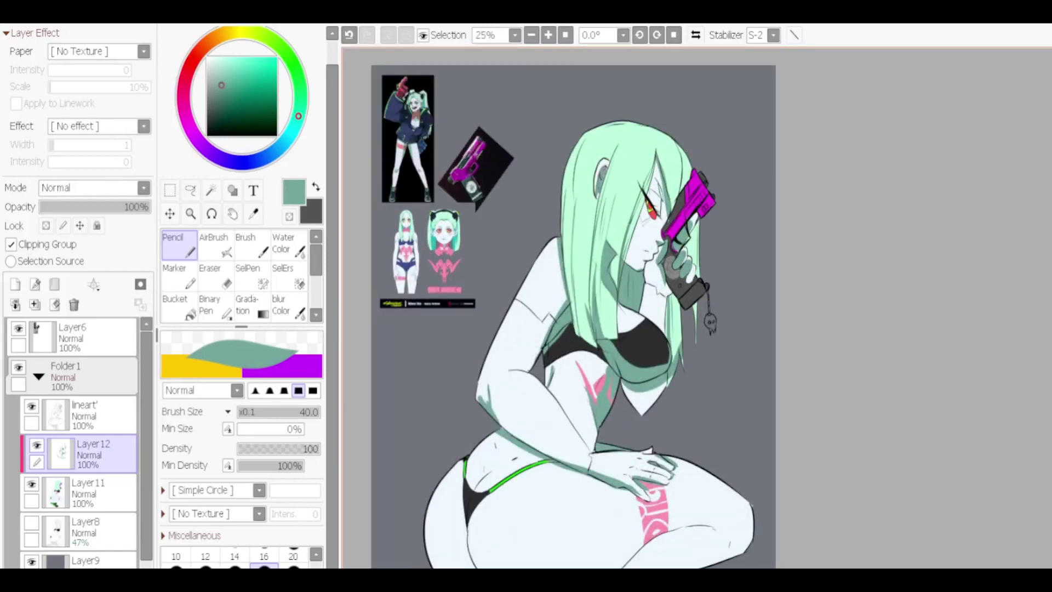
# Step: Paint broad teal shadows over the buttocks, the undersides of the thighs and the shoes at brush size 300
pyautogui.scroll(-3, 575, 307)
pyautogui.press(']')
pyautogui.press(']')
pyautogui.press(']')
pyautogui.press(']')
pyautogui.press(']')
pyautogui.press(']')
pyautogui.press(']')
pyautogui.press(']')
pyautogui.press(']')
pyautogui.press(']')
pyautogui.moveTo(471, 362)
pyautogui.mouseDown()
pyautogui.moveTo(485, 422)
pyautogui.moveTo(631, 477)
pyautogui.moveTo(756, 383)
pyautogui.mouseUp()
pyautogui.moveTo(455, 315)
pyautogui.mouseDown()
pyautogui.moveTo(447, 428)
pyautogui.moveTo(485, 439)
pyautogui.moveTo(647, 548)
pyautogui.moveTo(466, 471)
pyautogui.moveTo(548, 537)
pyautogui.mouseUp()
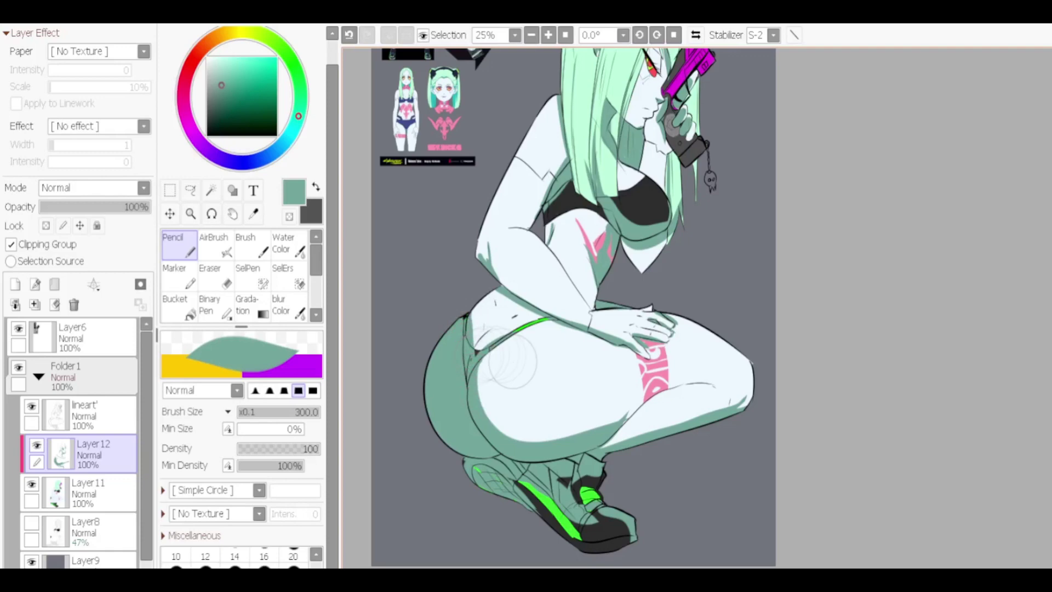
# Step: Soften parts of the shadow edges with the blur brush and set the shadow layer to Multiply
pyautogui.scroll(-1, 471, 364)
pyautogui.press('b')
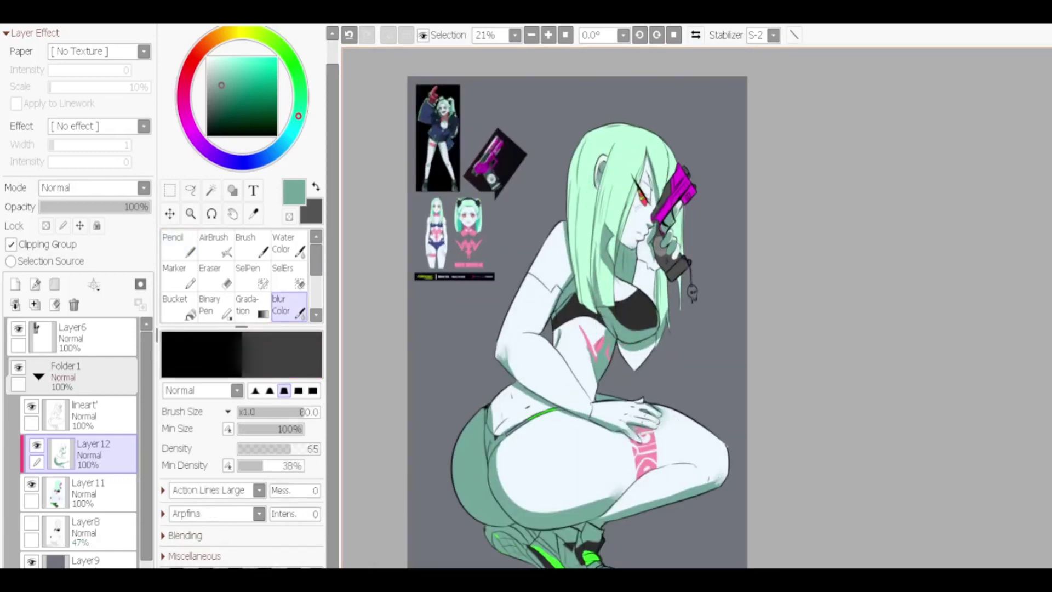
pyautogui.scroll(-1, 99, 188)
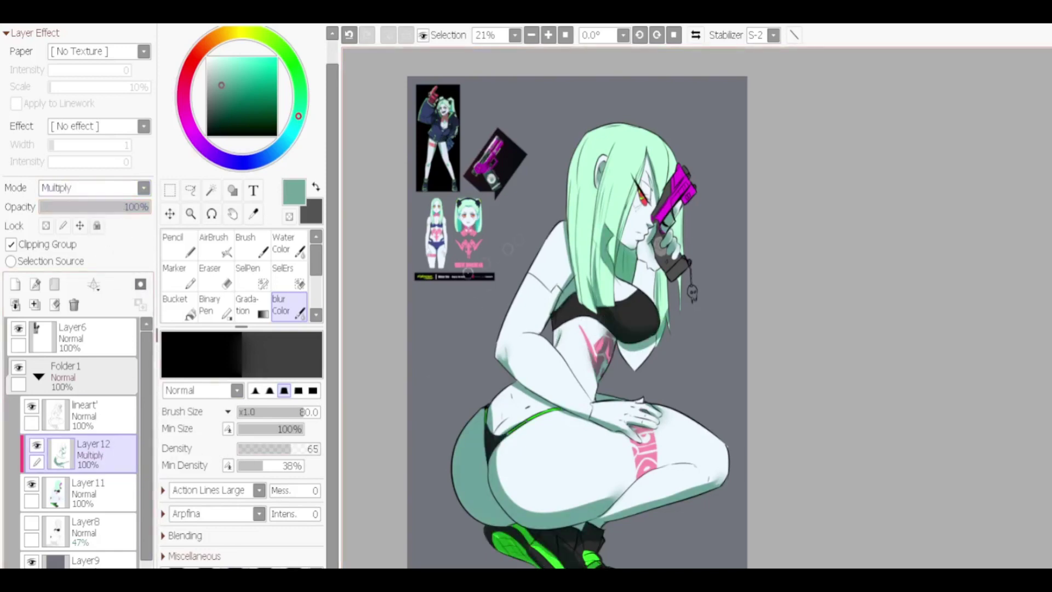
# Step: Add an unclipped layer in Shine mode above the shadows and choose bright green for the Pencil
pyautogui.scroll(3, 636, 184)
pyautogui.press('n')
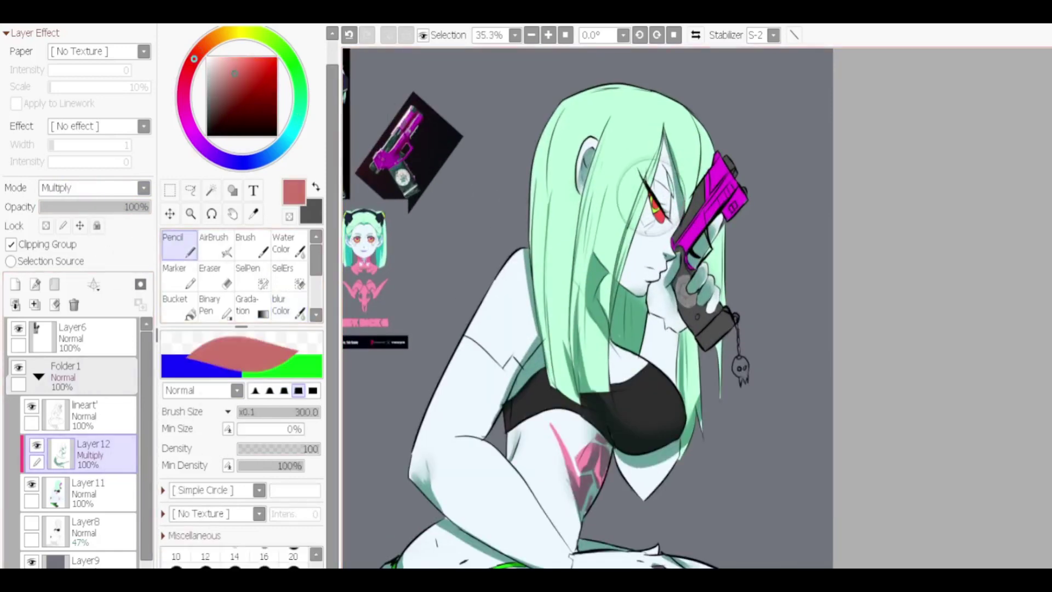
pyautogui.keyDown('alt'); pyautogui.click(638, 189); pyautogui.keyUp('alt')
pyautogui.click(16, 284)
pyautogui.scroll(-4, 93, 187)
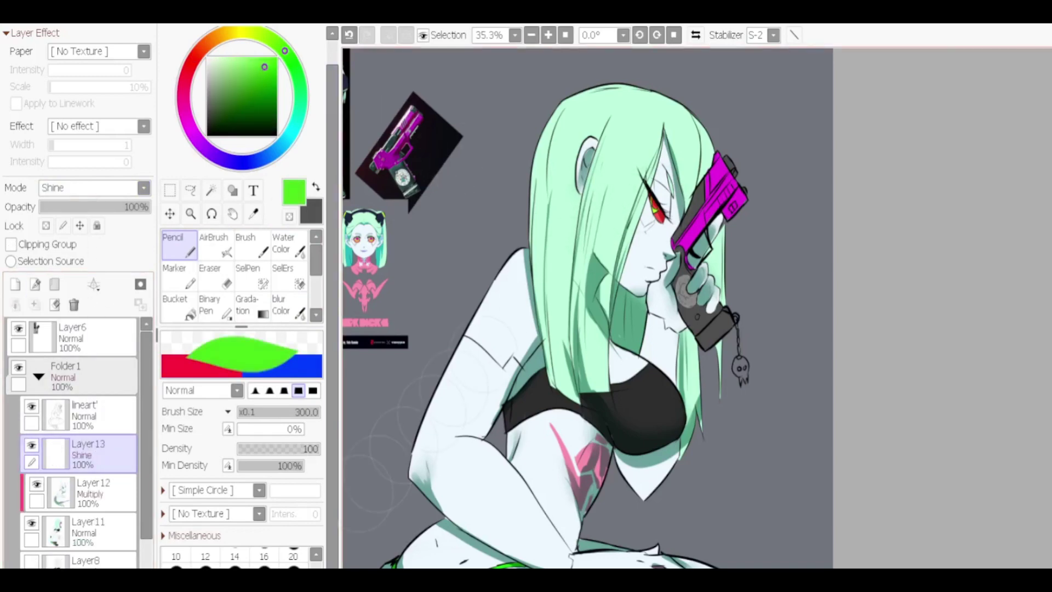
pyautogui.click(235, 567)
pyautogui.scroll(-2, 655, 200)
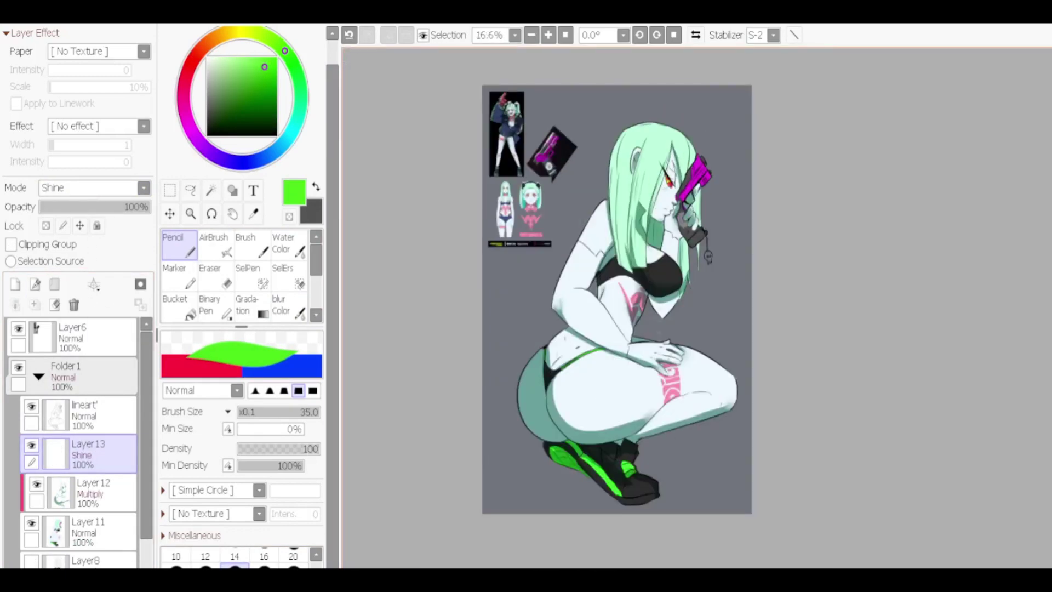
# Step: Paint bright green over the shoes' green accents and along the lower edge of the buttocks
pyautogui.scroll(1, 655, 200)
pyautogui.press(']')
pyautogui.press(']')
pyautogui.press(']')
pyautogui.press(']')
pyautogui.press(']')
pyautogui.press(']')
pyautogui.press(']')
pyautogui.moveTo(502, 483); pyautogui.dragTo(551, 526)
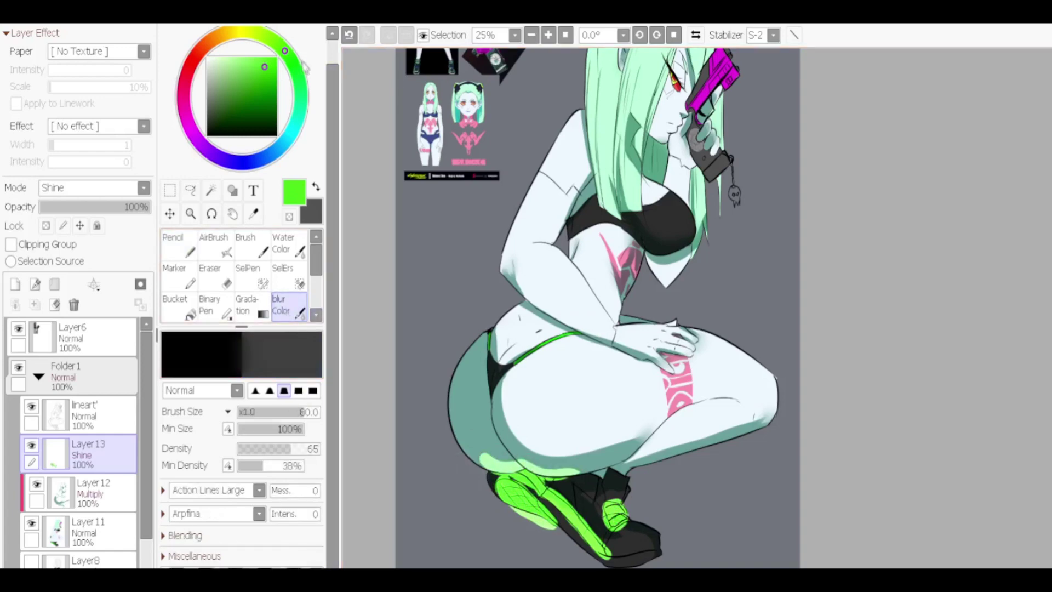
# Step: Blur the green paint into a soft glow around the shoes and lower buttocks with the blur brush at size 300
pyautogui.scroll(-1, 699, 312)
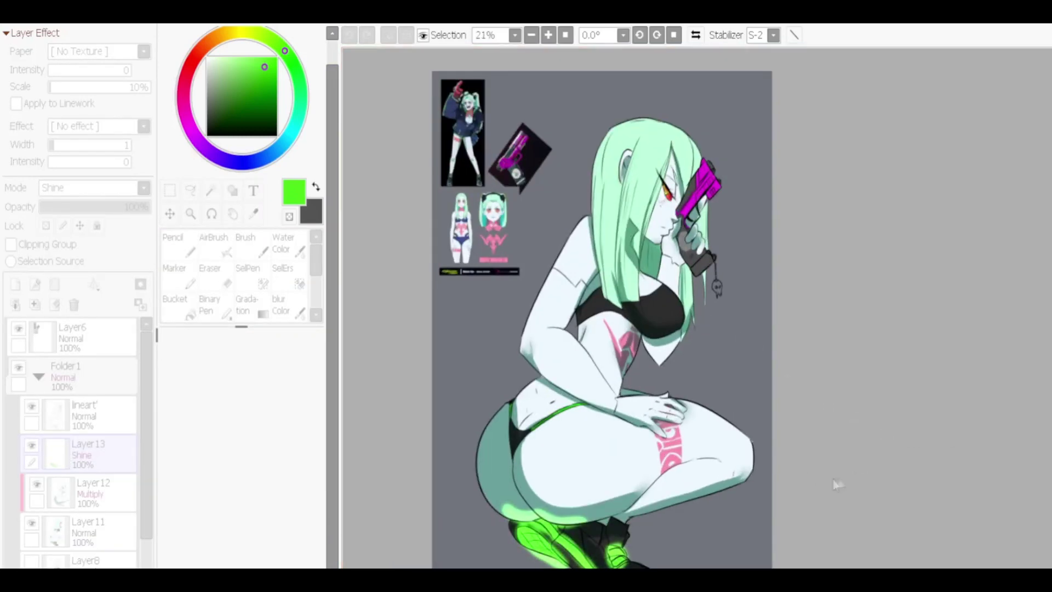
pyautogui.scroll(-2, 794, 478)
pyautogui.scroll(3, 737, 316)
pyautogui.moveTo(488, 433)
pyautogui.mouseDown()
pyautogui.moveTo(570, 439)
pyautogui.moveTo(548, 509)
pyautogui.moveTo(657, 510)
pyautogui.moveTo(743, 526)
pyautogui.mouseUp()
pyautogui.scroll(-2, 742, 527)
pyautogui.scroll(1, 743, 526)
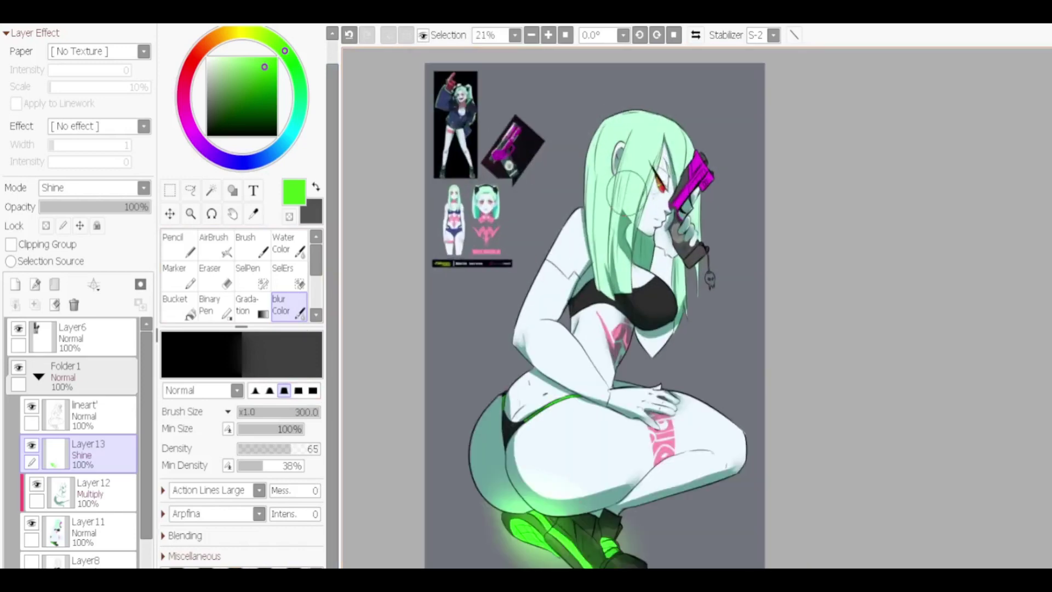
# Step: Paint a dark green ground shadow under the shoes on a new layer below the flat colors, and lower its opacity to 82%
pyautogui.scroll(-3, 82, 439)
pyautogui.click(82, 479)
pyautogui.click(15, 284)
pyautogui.click(179, 244)
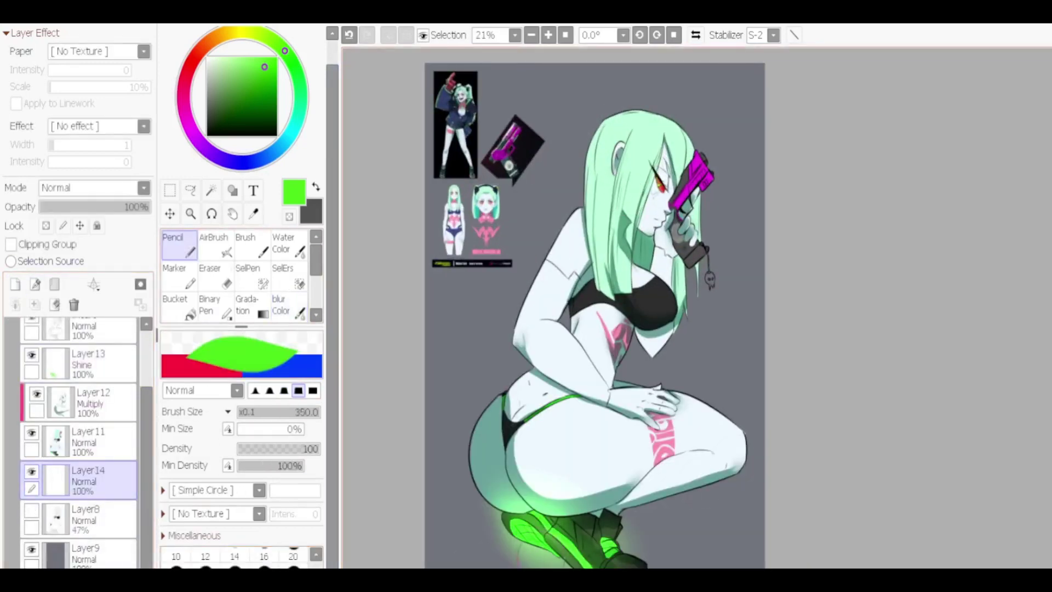
pyautogui.scroll(-2, 724, 433)
pyautogui.keyDown('alt'); pyautogui.click(625, 483); pyautogui.keyUp('alt')
pyautogui.moveTo(433, 523)
pyautogui.mouseDown()
pyautogui.moveTo(592, 482)
pyautogui.moveTo(524, 518)
pyautogui.mouseUp()
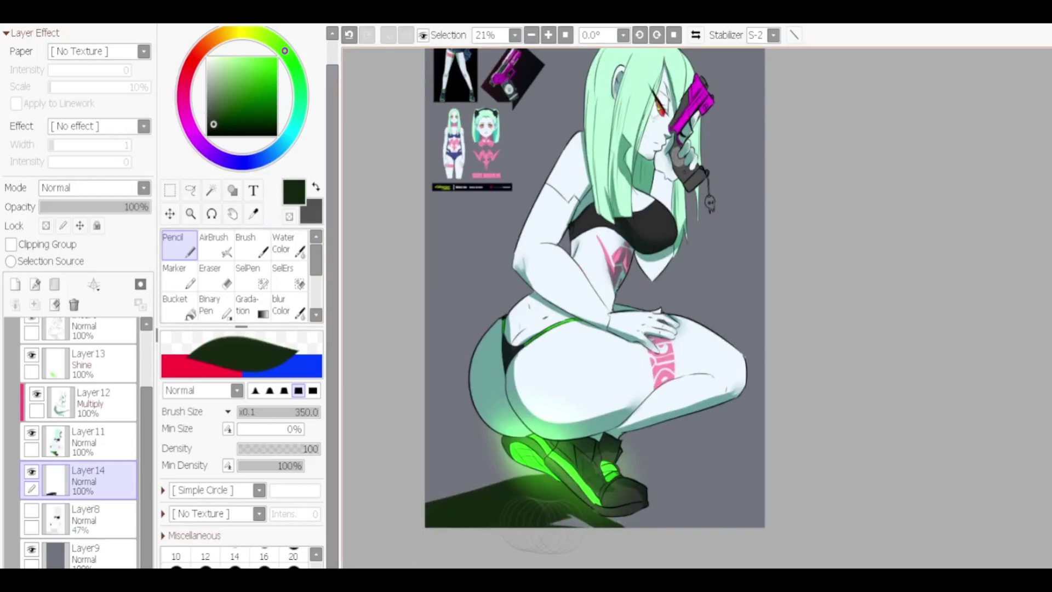
pyautogui.scroll(2, 644, 507)
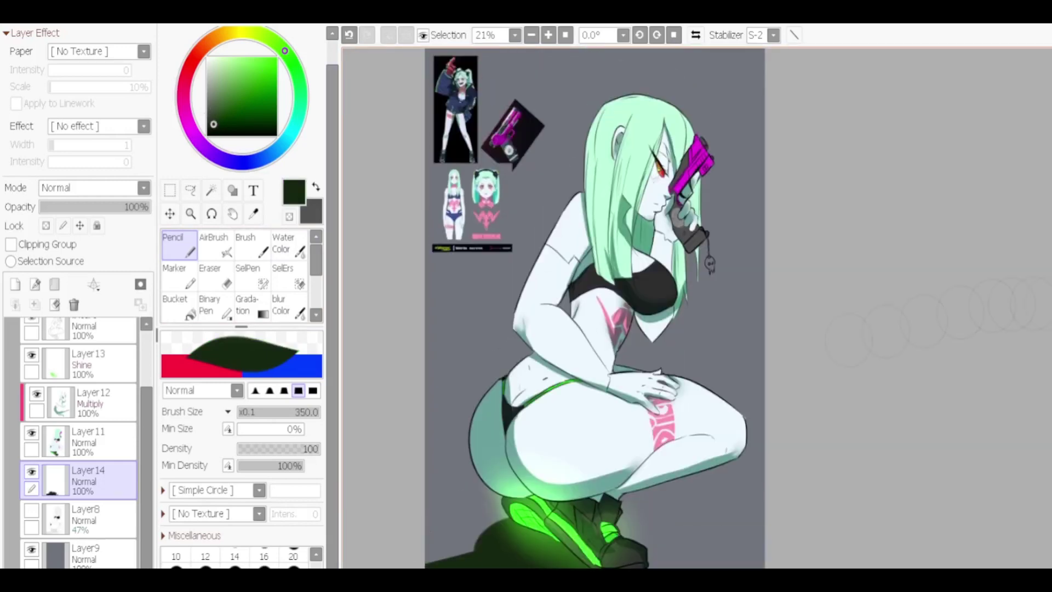
pyautogui.scroll(-1, 644, 507)
pyautogui.scroll(2, 104, 412)
# Step: Place an enlarged copy of the line art behind the character, offset to the left, at 49% opacity
pyautogui.click(104, 412)
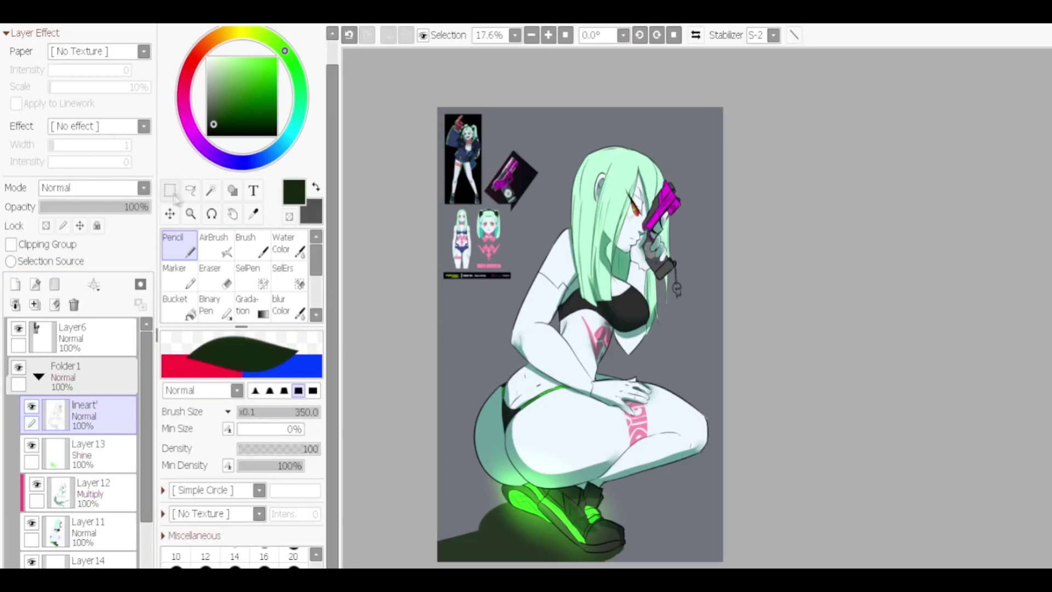
pyautogui.hotkey('ctrl', 'c')
pyautogui.hotkey('ctrl', 'v')
pyautogui.moveTo(592, 351); pyautogui.dragTo(477, 371)
pyautogui.press('Return')
pyautogui.moveTo(104, 419); pyautogui.dragTo(83, 515)
pyautogui.moveTo(139, 207); pyautogui.dragTo(94, 206)
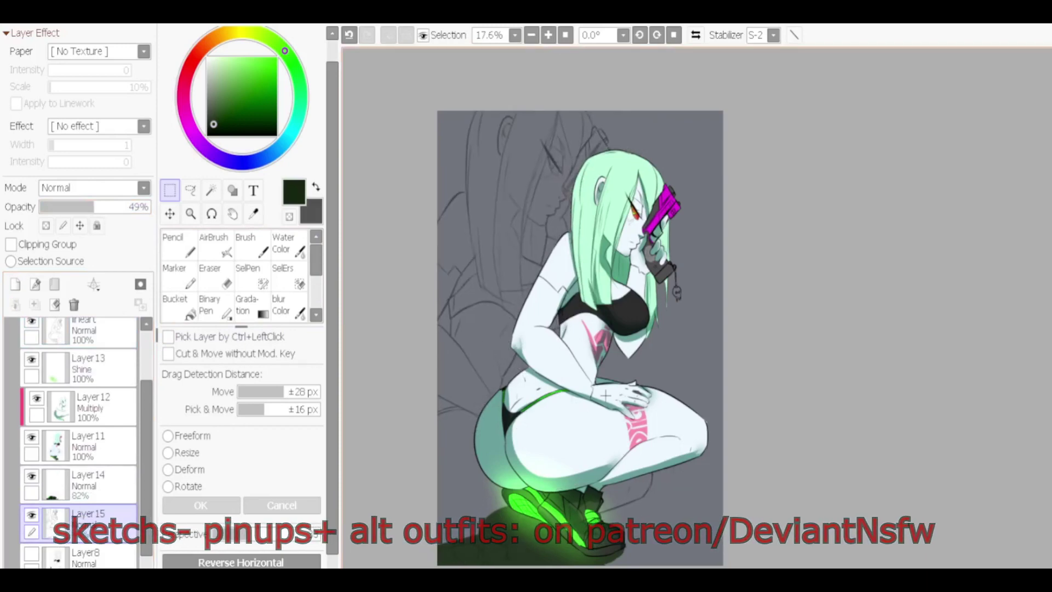
# Step: Paint pale green highlights on the arms, buttocks and thighs on the Shine layer and soften them with the blur brush
pyautogui.scroll(4, 605, 395)
pyautogui.click(216, 59)
pyautogui.click(179, 252)
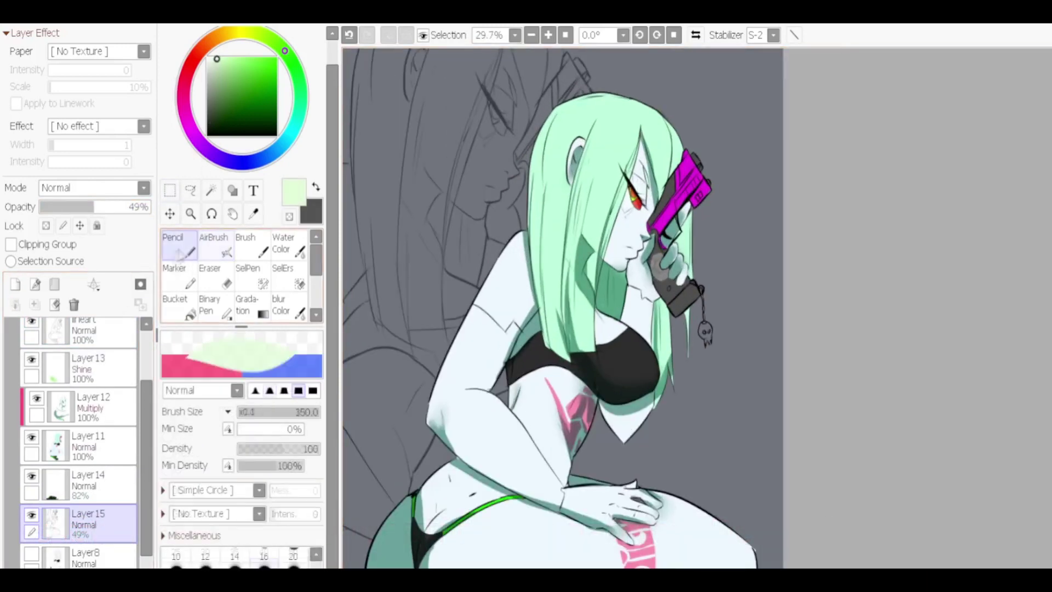
pyautogui.click(88, 364)
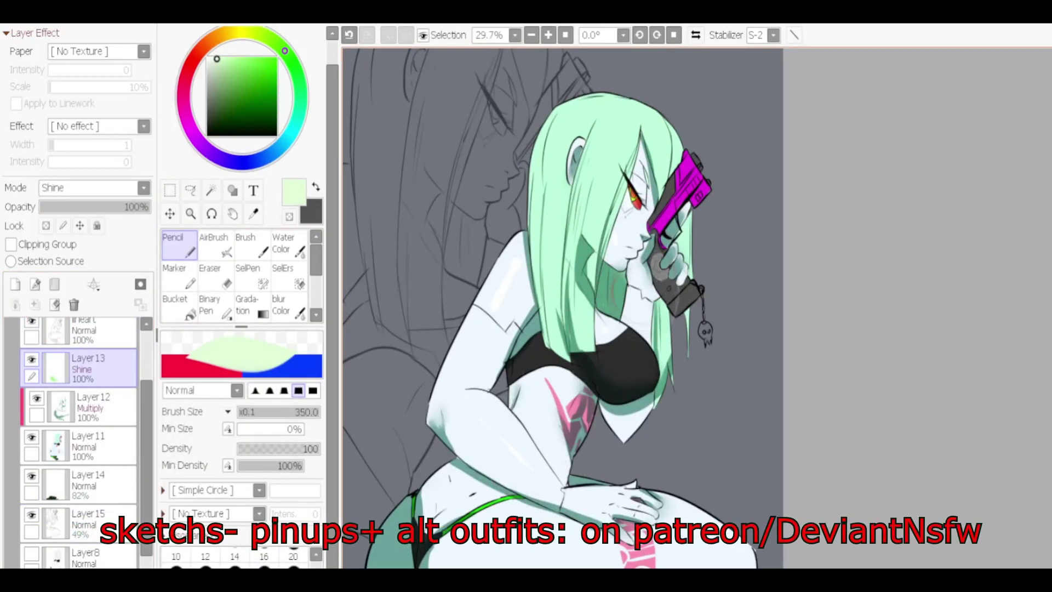
pyautogui.scroll(-1, 563, 307)
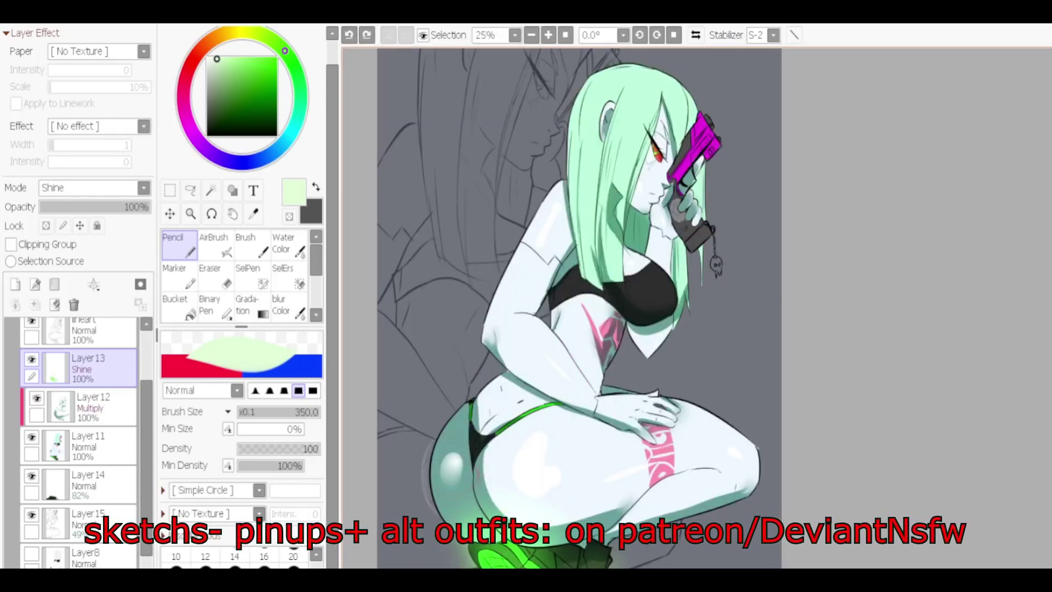
pyautogui.click(289, 305)
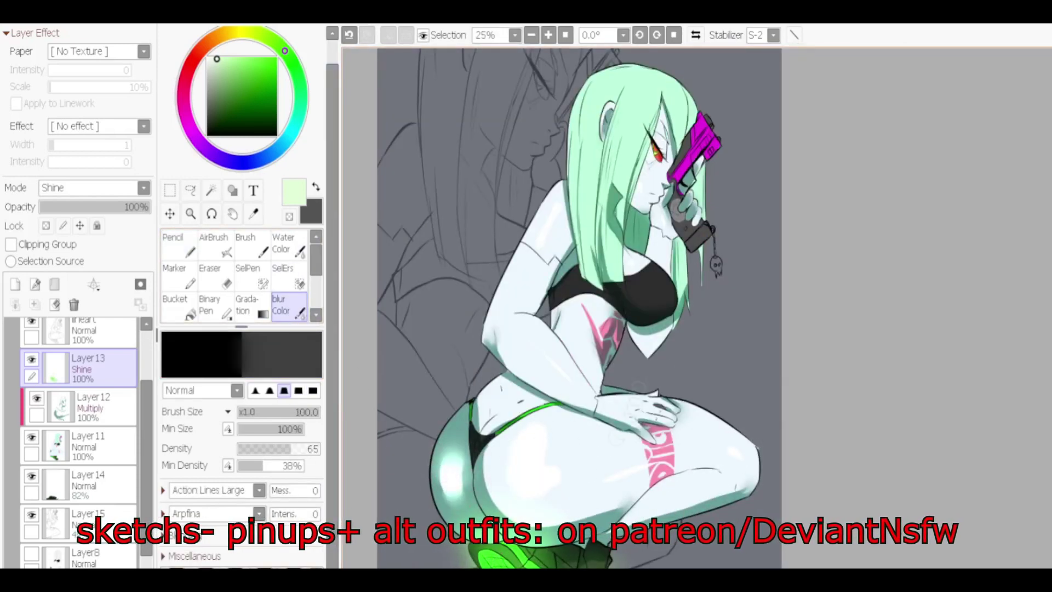
# Step: Hide the reference images and fill a new layer above the line art with a vertical near-black to dark green gradient
pyautogui.click(15, 284)
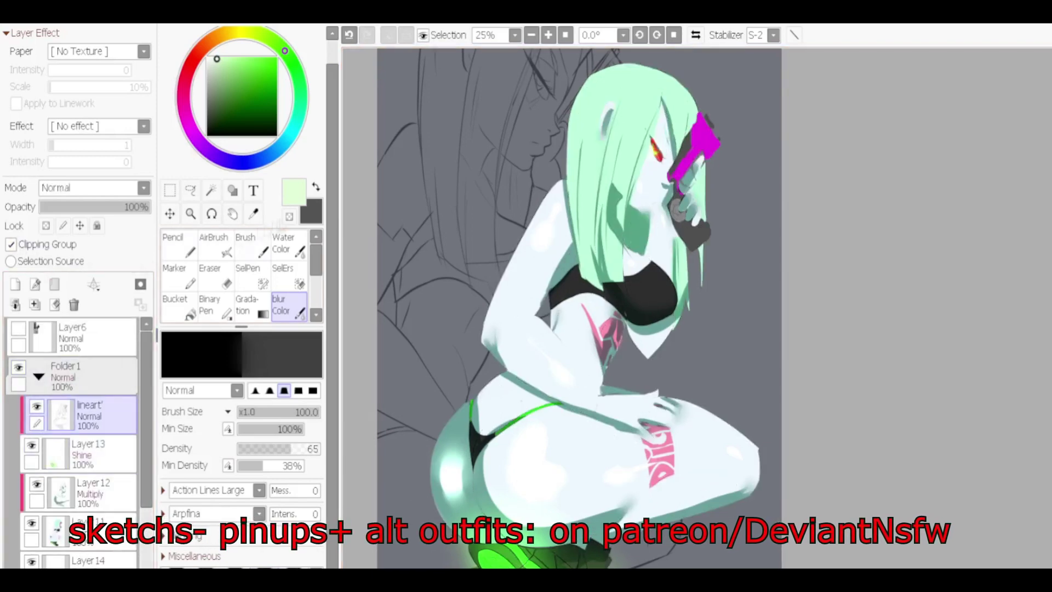
pyautogui.click(245, 304)
pyautogui.click(218, 106)
pyautogui.moveTo(562, 95); pyautogui.dragTo(545, 446)
pyautogui.click(317, 187)
pyautogui.click(168, 453)
pyautogui.click(236, 133)
pyautogui.click(200, 495)
# Step: Set the gradient layer to Overlay mode at 64% opacity
pyautogui.click(94, 188)
pyautogui.scroll(-2, 575, 307)
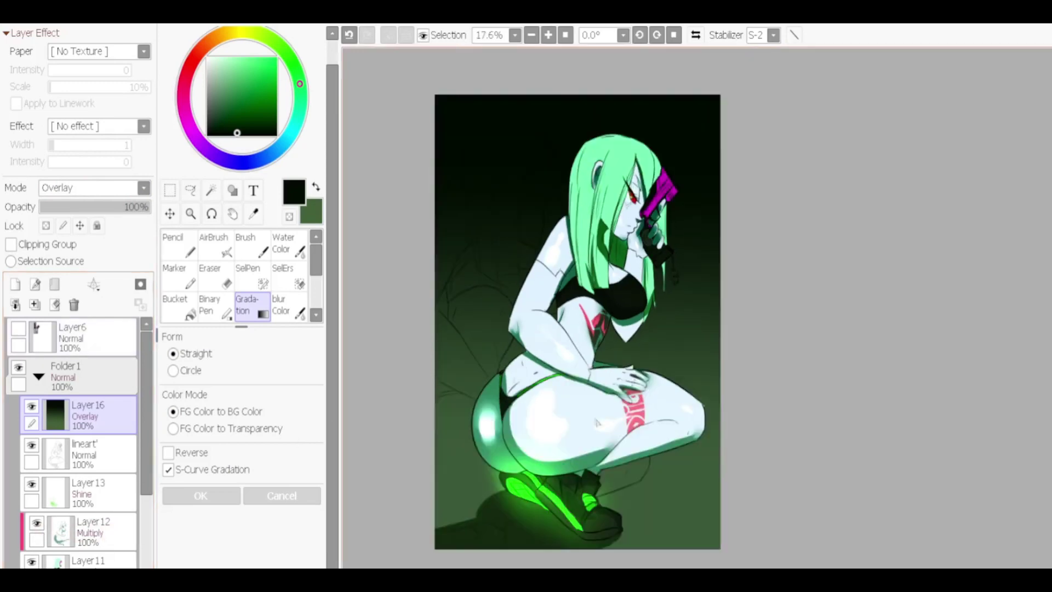
pyautogui.scroll(1, 575, 307)
pyautogui.moveTo(148, 206); pyautogui.dragTo(110, 207)
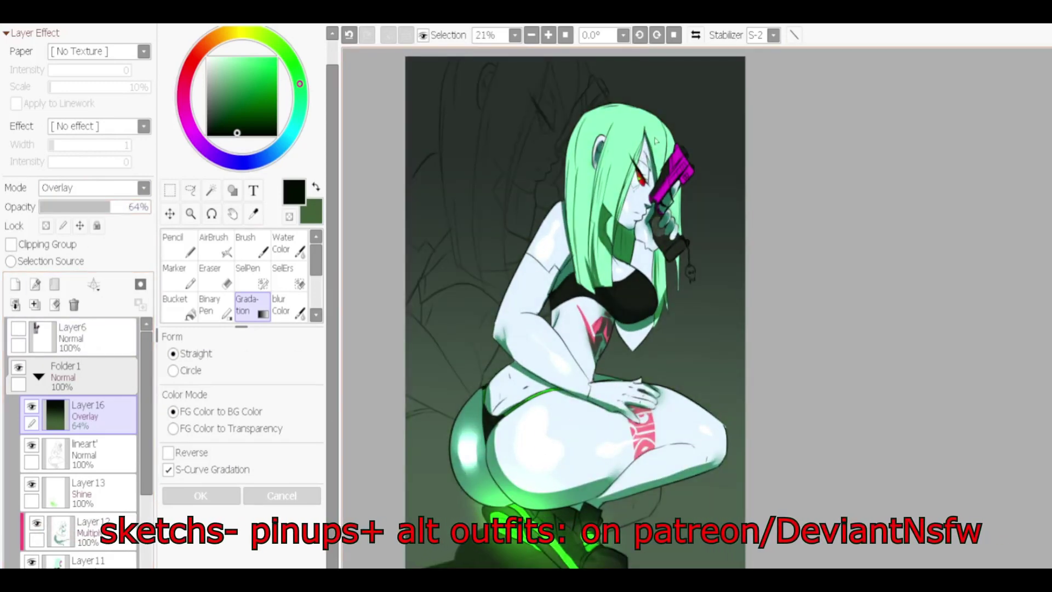
# Step: Add a layer below the gradient and draw thin white highlights on the hair and gun with the Pencil at size 40
pyautogui.click(207, 57)
pyautogui.click(16, 284)
pyautogui.click(179, 244)
pyautogui.scroll(3, 602, 220)
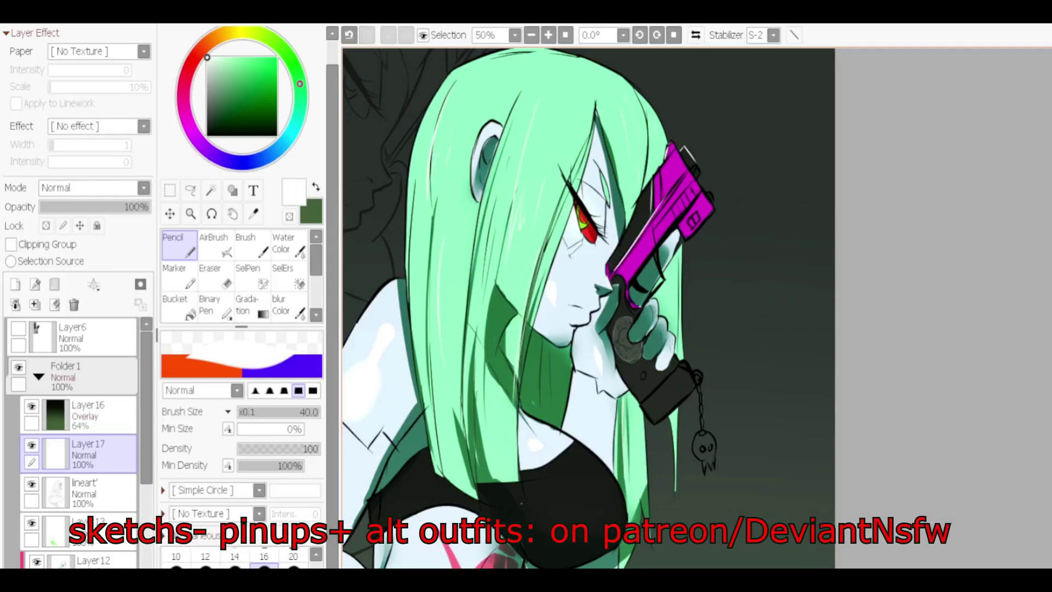
# Step: Paste the Patreon logo and barcode above the background line art copy and fit them into the canvas's upper-right corner
pyautogui.scroll(-5, 589, 307)
pyautogui.scroll(-3, 77, 439)
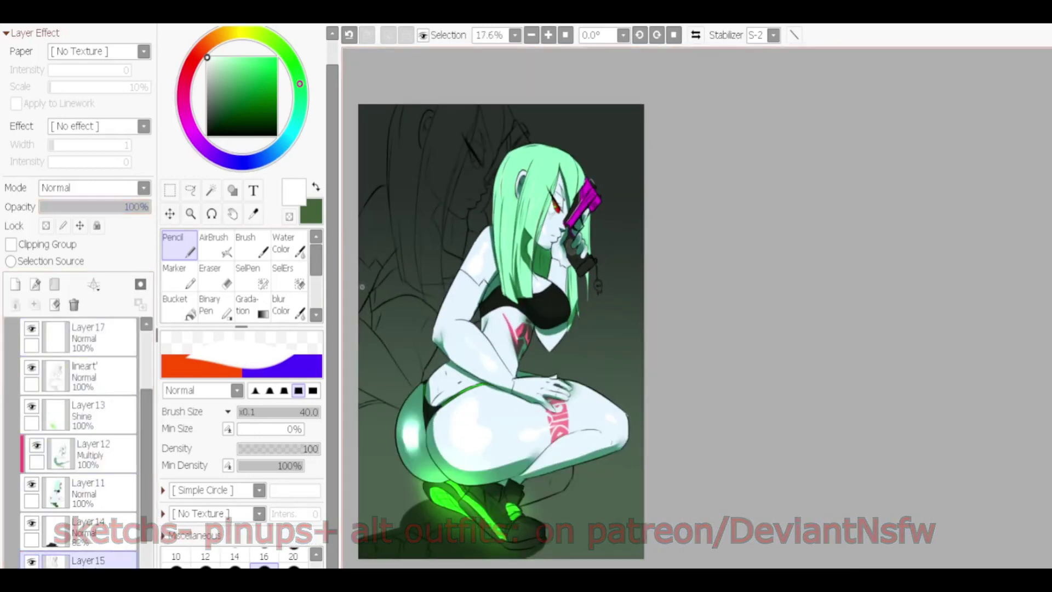
pyautogui.scroll(2, 521, 307)
pyautogui.scroll(-1, 520, 307)
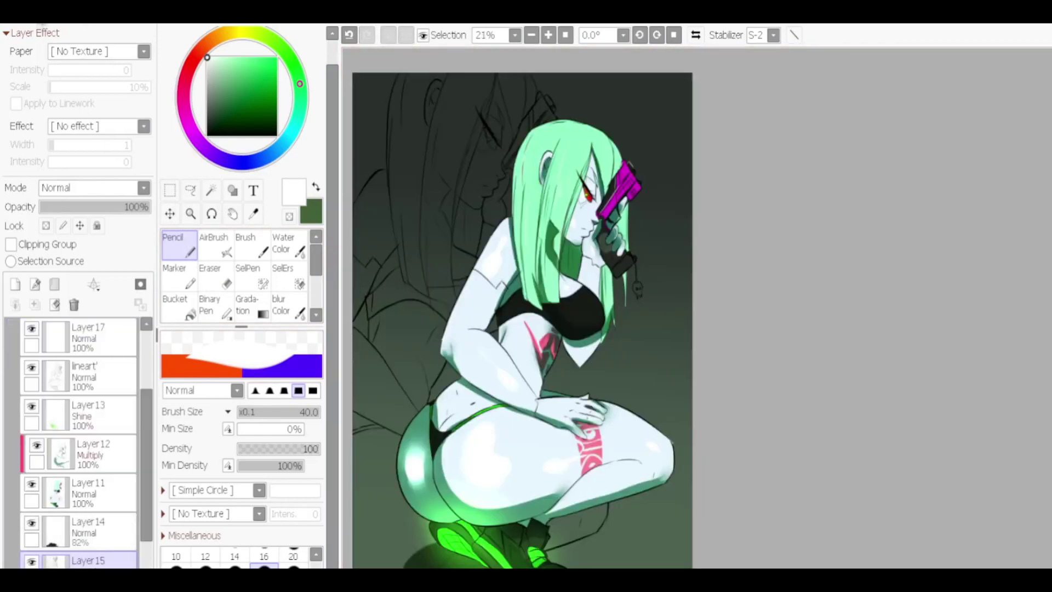
pyautogui.hotkey('ctrl', 'v')
pyautogui.hotkey('ctrl', 't')
pyautogui.moveTo(786, 282); pyautogui.dragTo(650, 107)
pyautogui.press('Return')
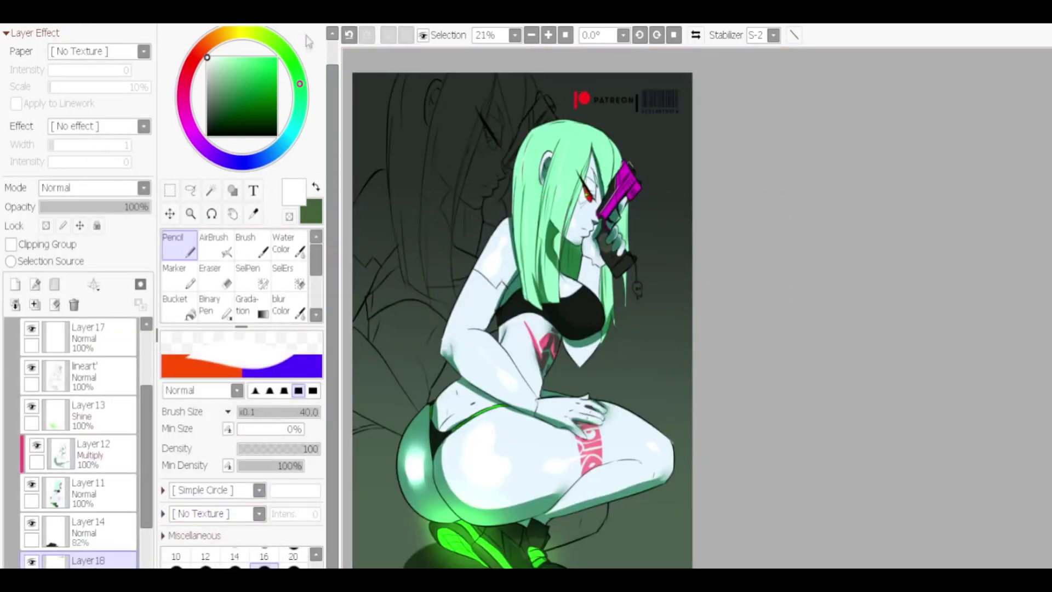
# Step: Handwrite the artist's handle in white beside the front shoe with the Pencil at size 14
pyautogui.scroll(-1, 578, 504)
pyautogui.scroll(5, 577, 505)
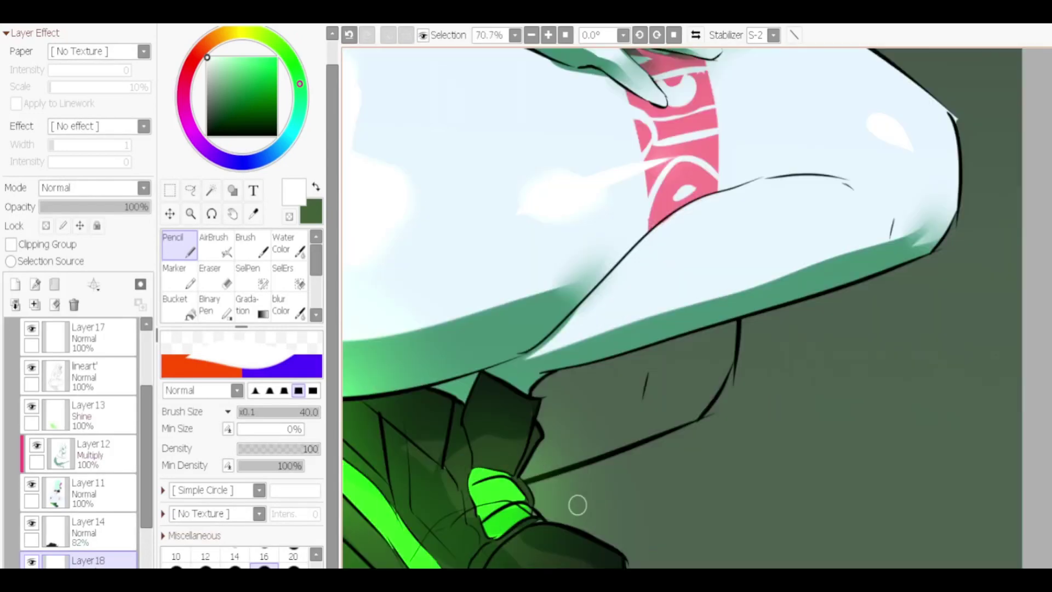
pyautogui.press('[')
pyautogui.press('[')
pyautogui.press('[')
pyautogui.press('[')
pyautogui.press('[')
pyautogui.press('[')
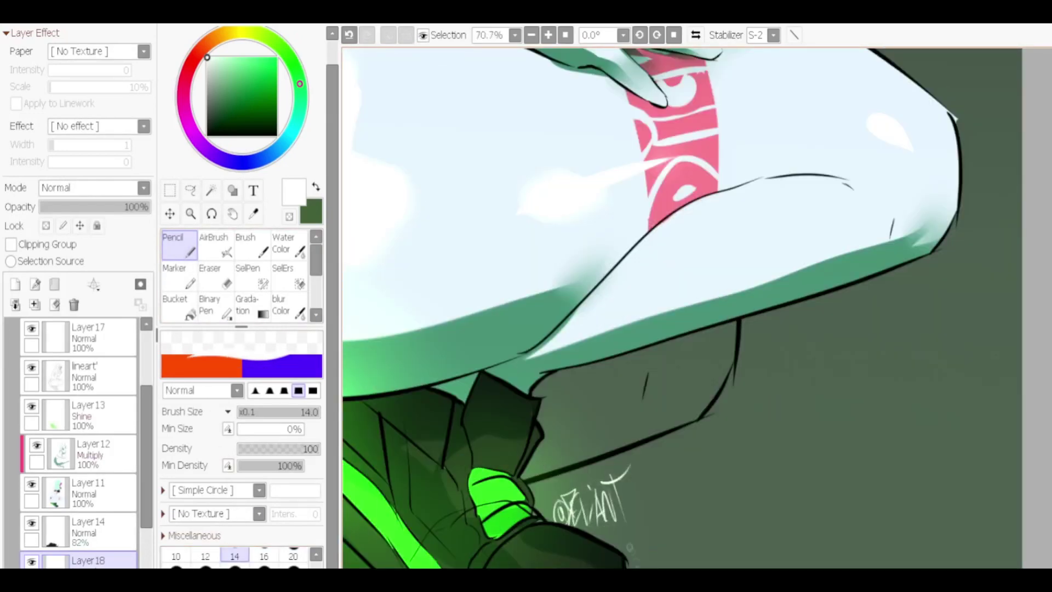
# Step: Prepare to clean up the line art layer around the upper body with the Eraser at size 30
pyautogui.scroll(-4, 630, 543)
pyautogui.scroll(1, 630, 543)
pyautogui.scroll(-1, 630, 543)
pyautogui.scroll(1, 597, 339)
pyautogui.press('e')
pyautogui.click(78, 337)
pyautogui.click(78, 375)
pyautogui.scroll(4, 685, 307)
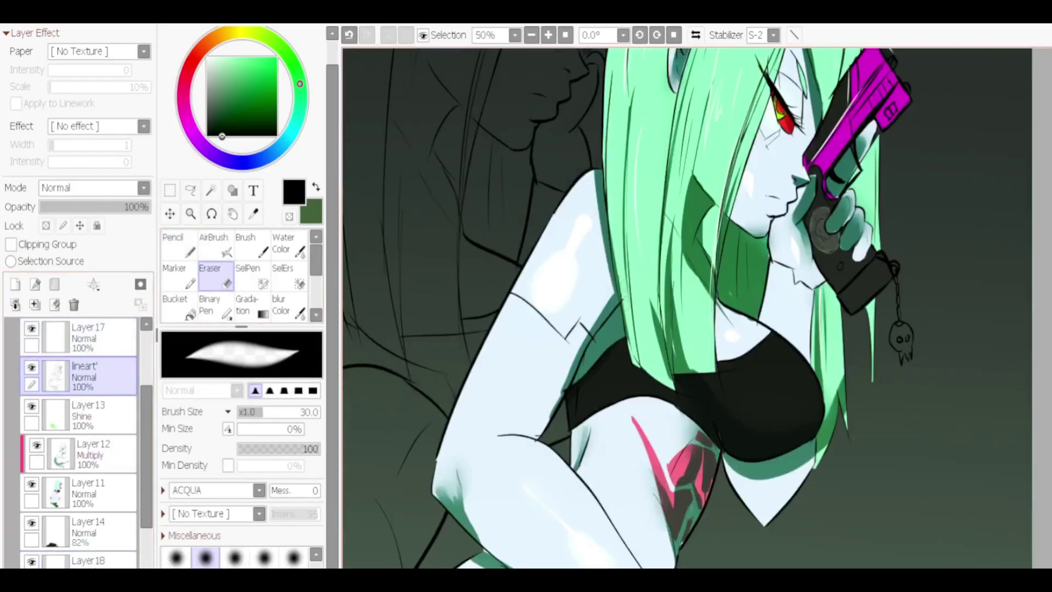